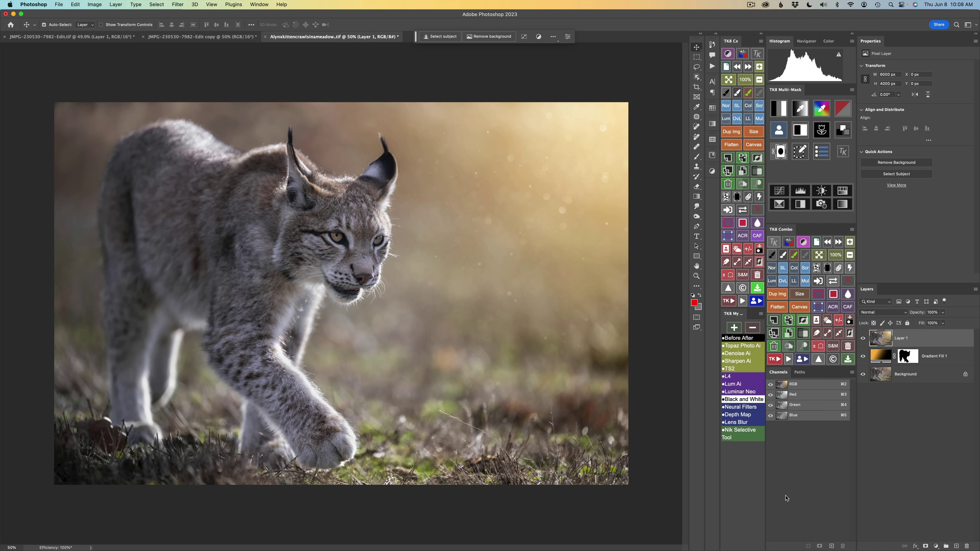
# Open the lynx image in the Camera Raw filter
pyautogui.click(792, 475)
pyautogui.click(178, 6)
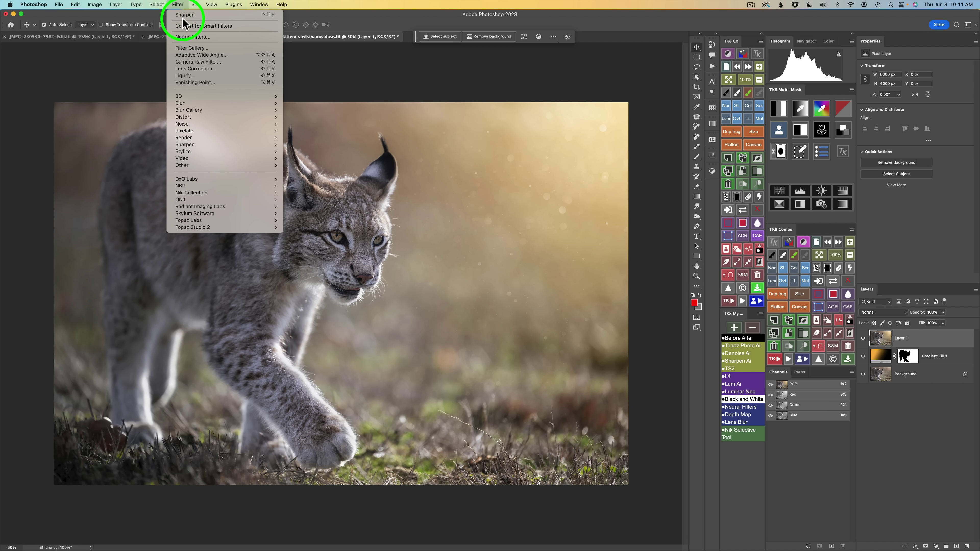
pyautogui.click(372, 69)
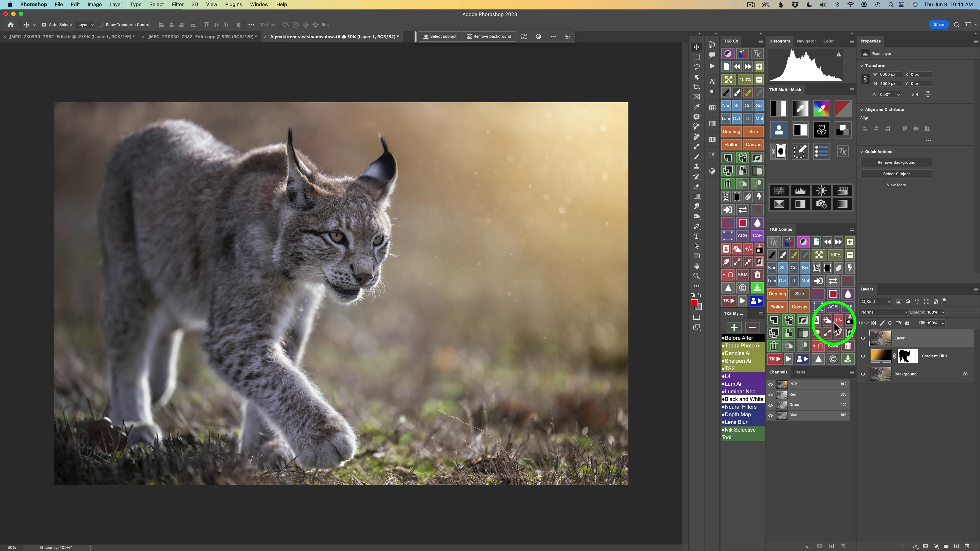
pyautogui.click(834, 307)
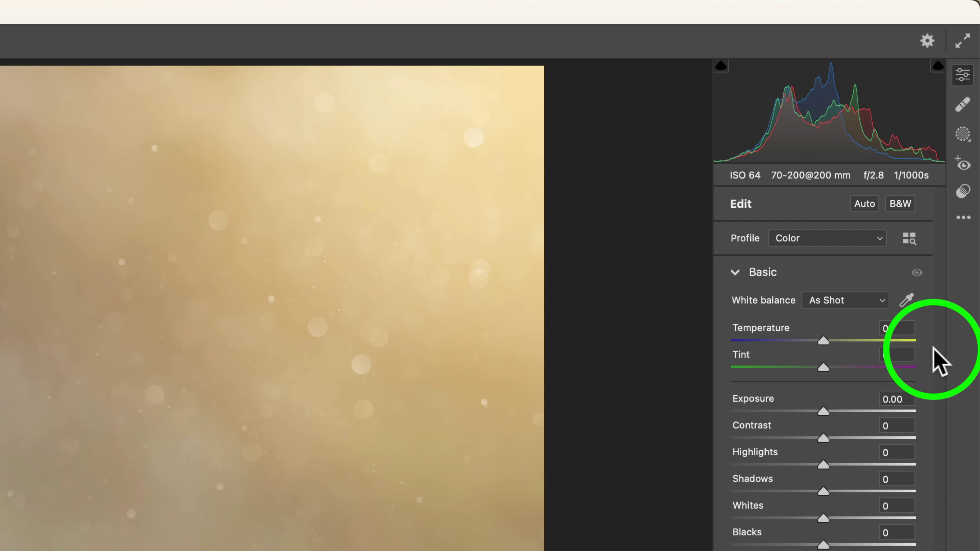
# Try to import the linear Sony 7RM3 profile zip from Downloads into the Camera Raw presets, and leave the filter without applying it
pyautogui.click(964, 191)
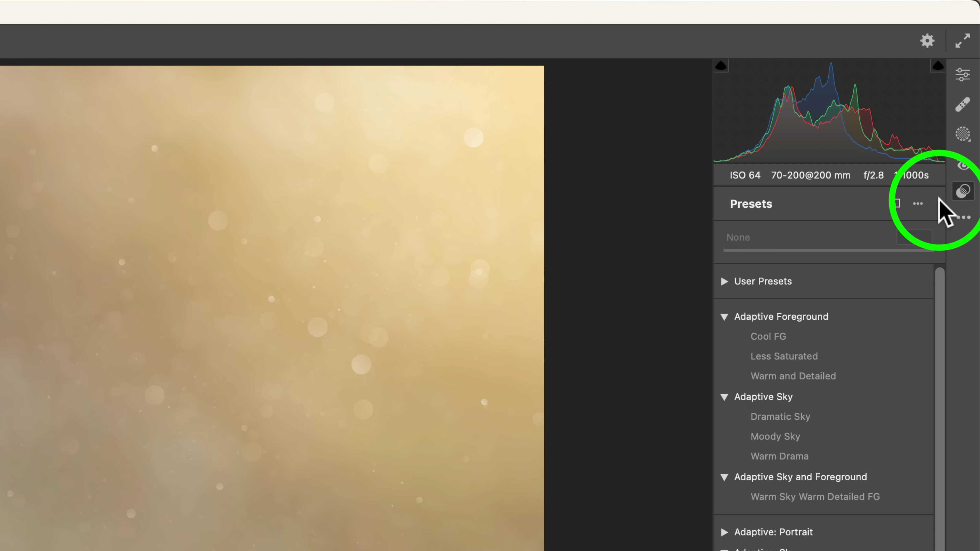
pyautogui.click(918, 205)
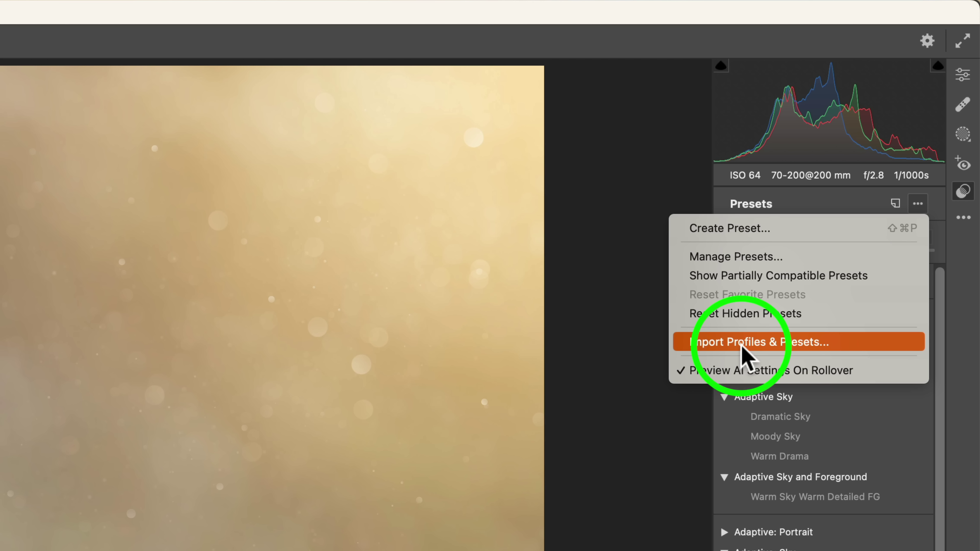
pyautogui.click(751, 345)
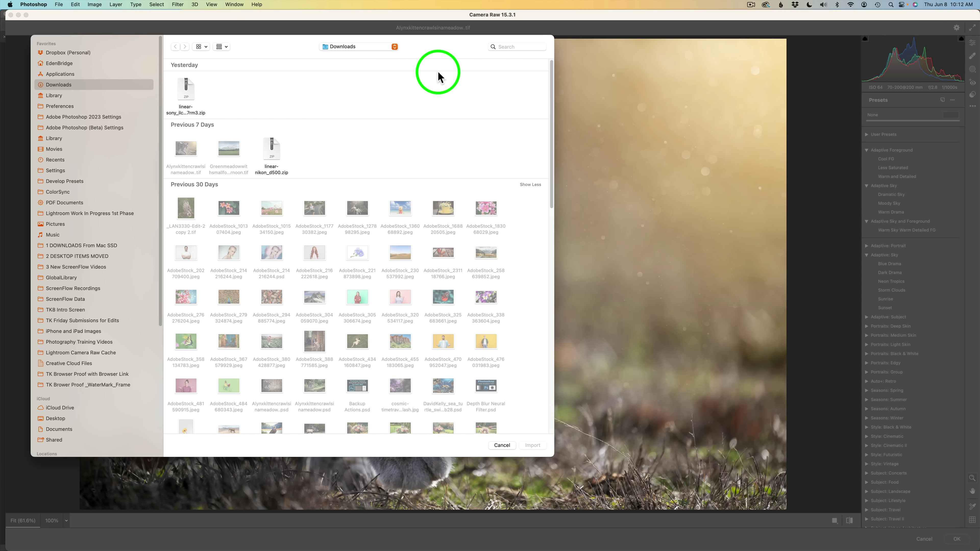
pyautogui.moveTo(302, 44); pyautogui.dragTo(450, 66)
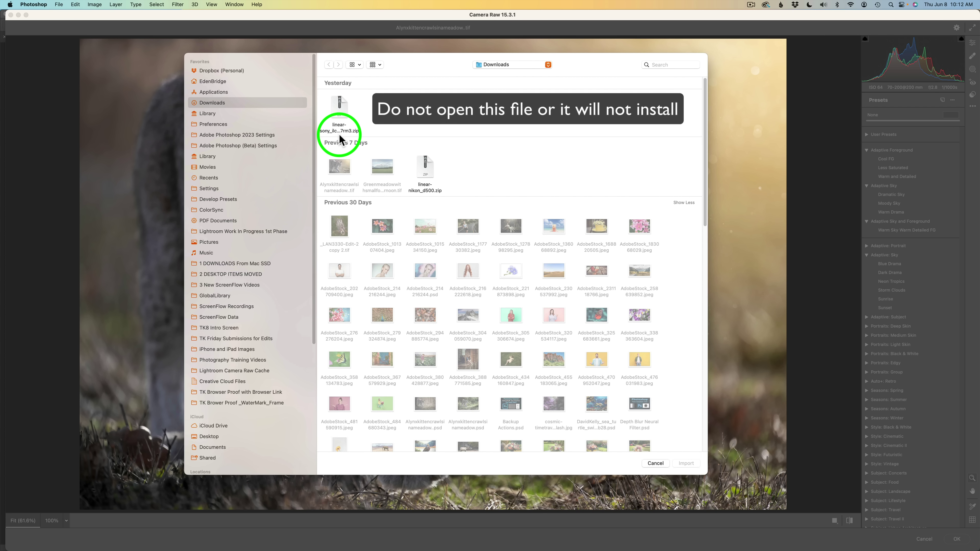
pyautogui.click(342, 111)
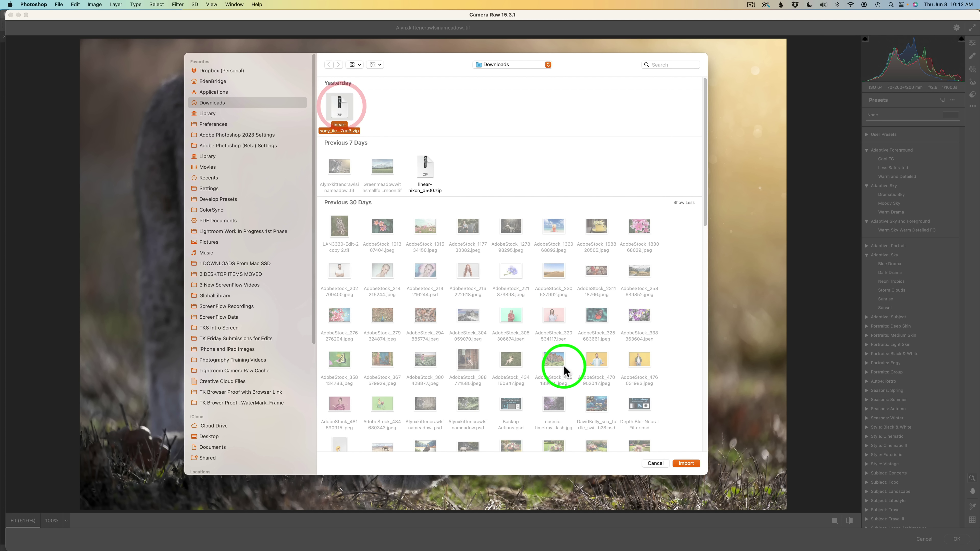
pyautogui.click(691, 465)
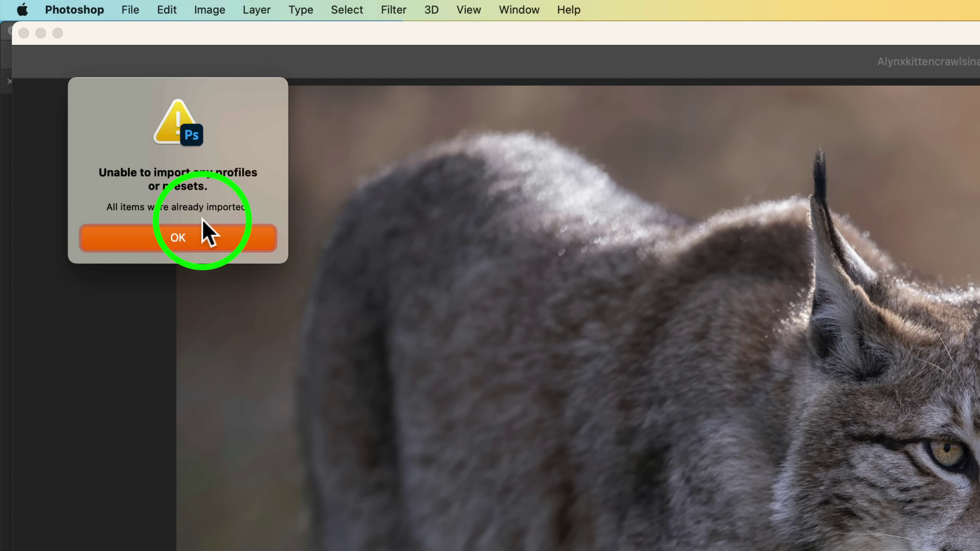
pyautogui.click(210, 240)
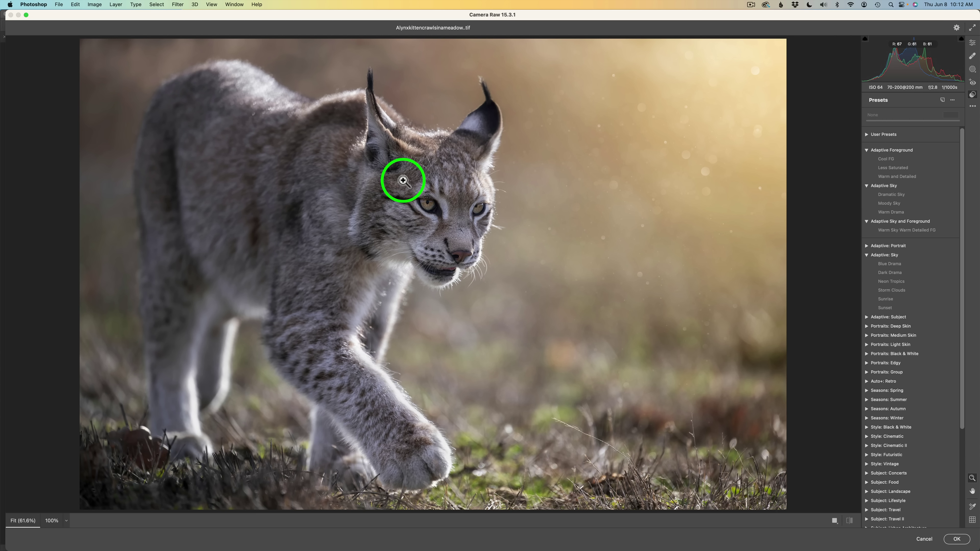
pyautogui.click(923, 540)
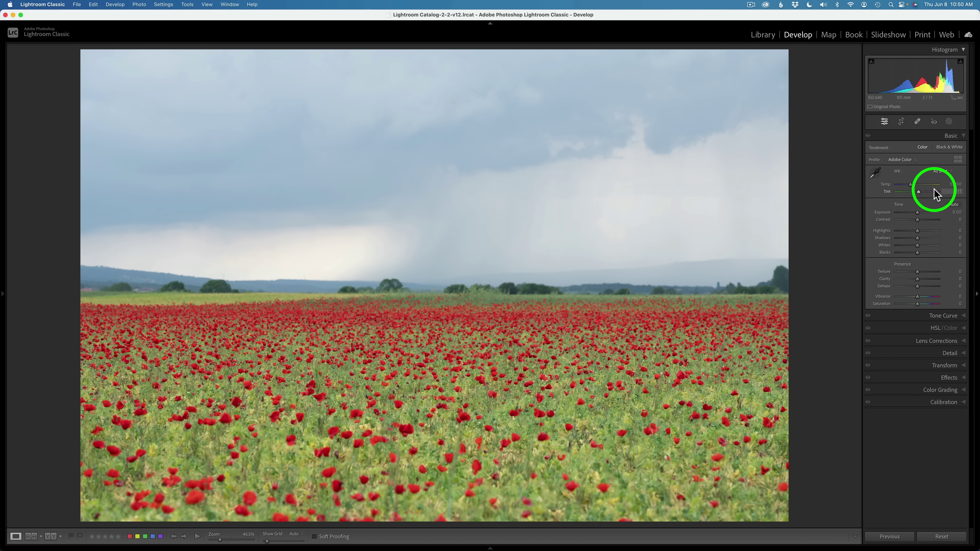
# Apply the Linear-Sony ILCE-7RM3 profile to the poppy field photo in Lightroom Classic
pyautogui.click(958, 159)
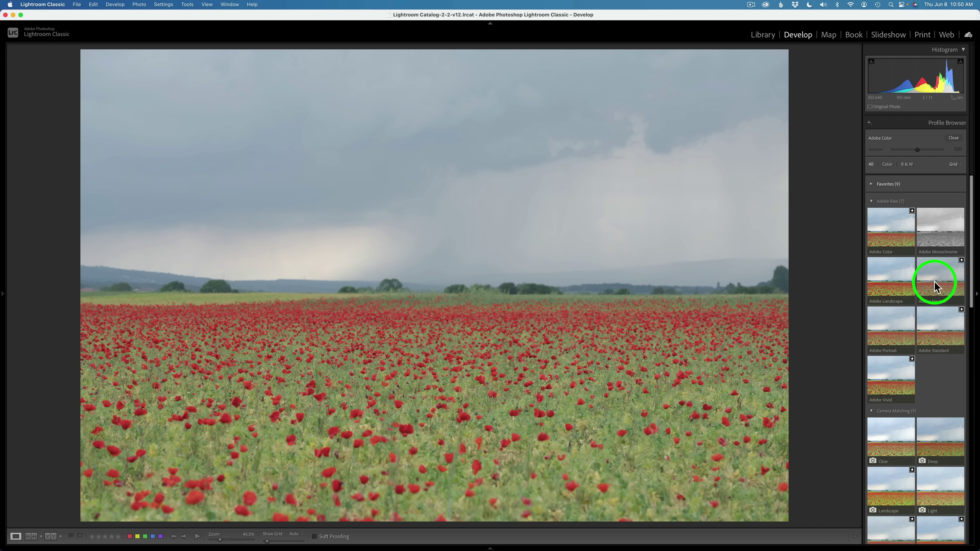
pyautogui.scroll(-5, 925, 341)
pyautogui.scroll(-4, 924, 341)
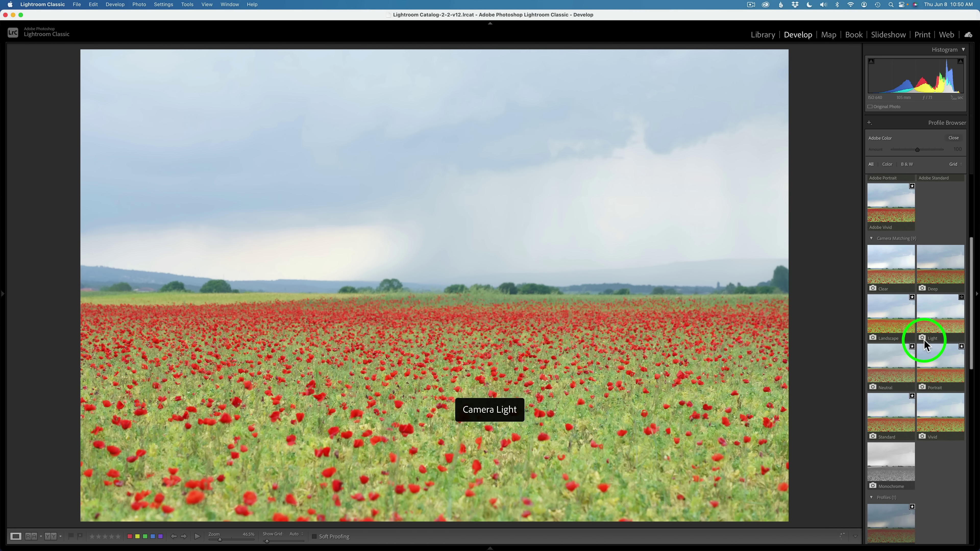
pyautogui.scroll(-3, 910, 307)
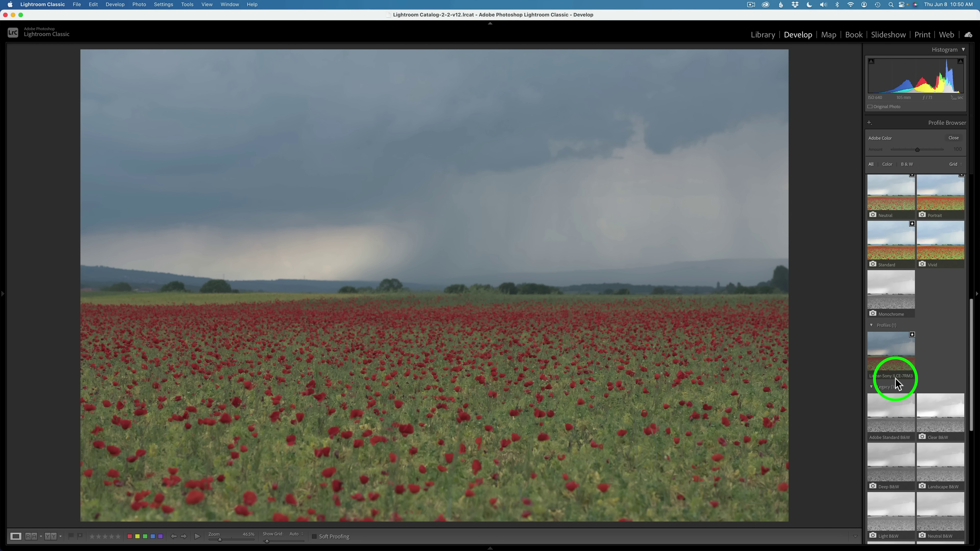
pyautogui.click(894, 348)
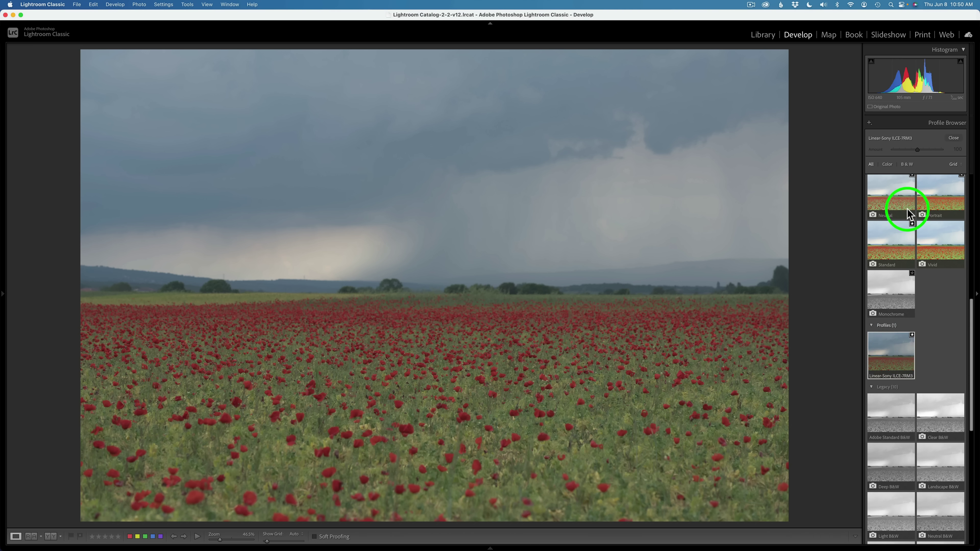
pyautogui.click(954, 139)
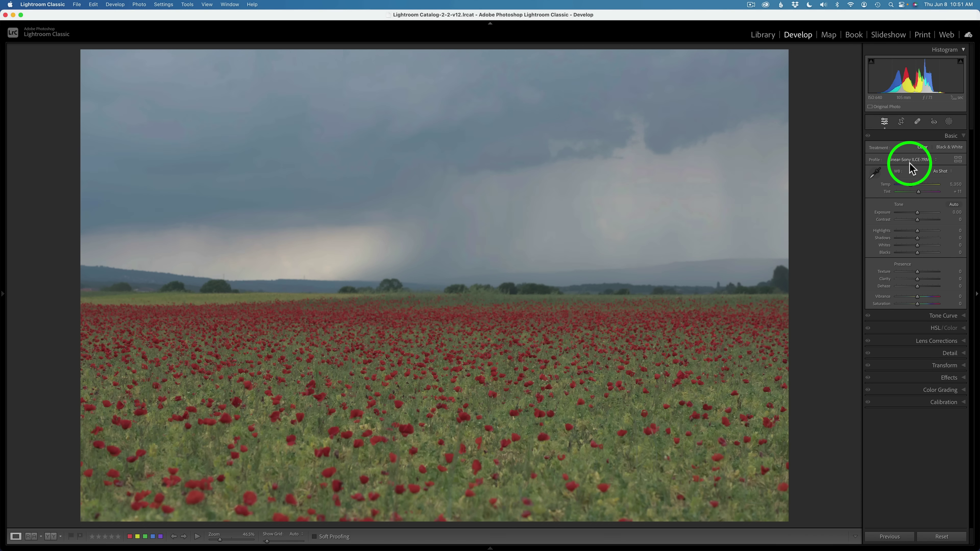
# Apply automatic tone adjustments to the poppy photo, check highlight clipping, and set Whites to +38
pyautogui.click(954, 205)
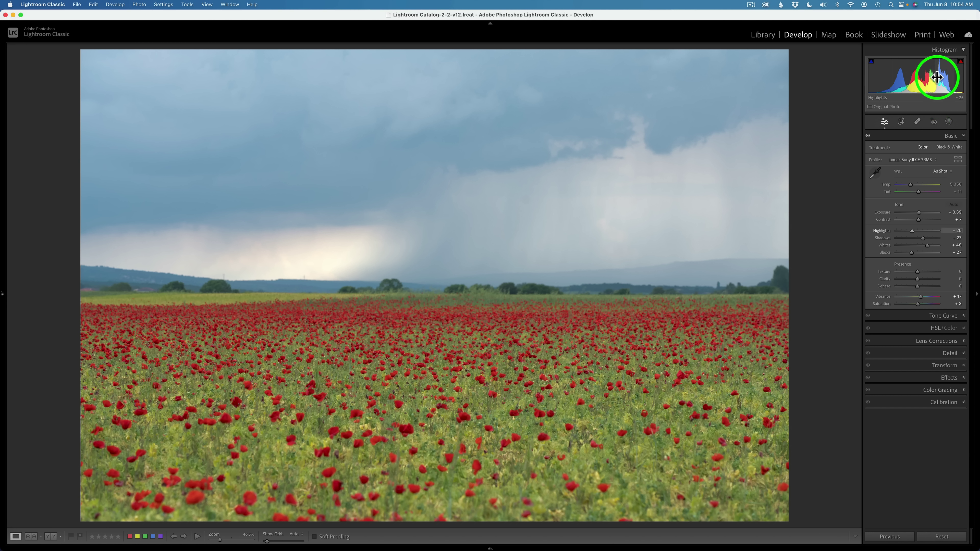
pyautogui.moveTo(964, 68)
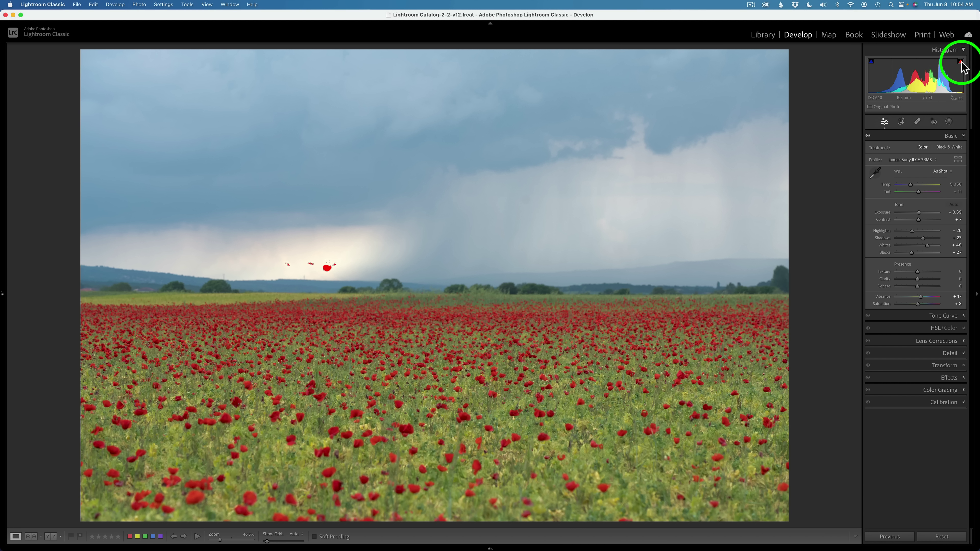
pyautogui.click(961, 63)
pyautogui.click(962, 63)
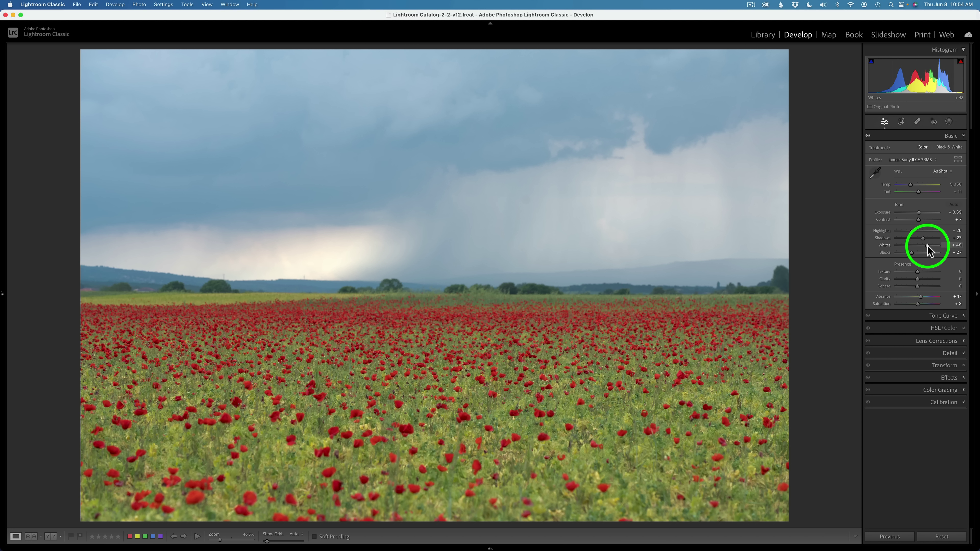
pyautogui.moveTo(927, 246); pyautogui.dragTo(926, 245)
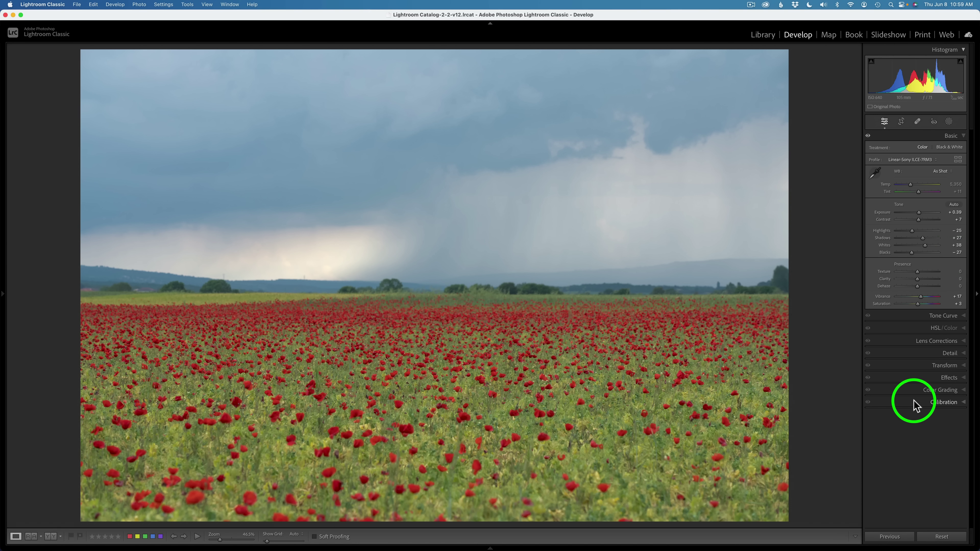
# Reset the photo's Vibrance and Saturation to 0
pyautogui.doubleClick(883, 296)
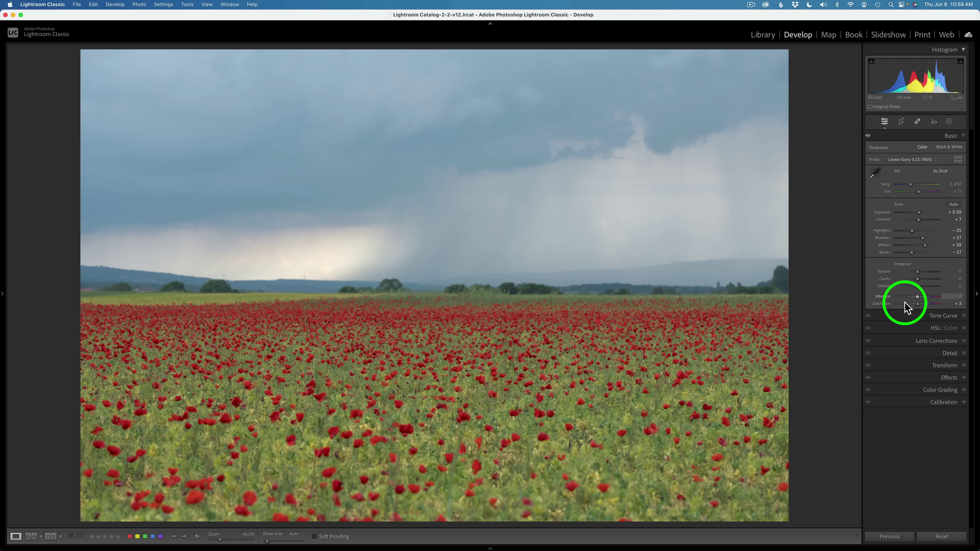
pyautogui.doubleClick(884, 303)
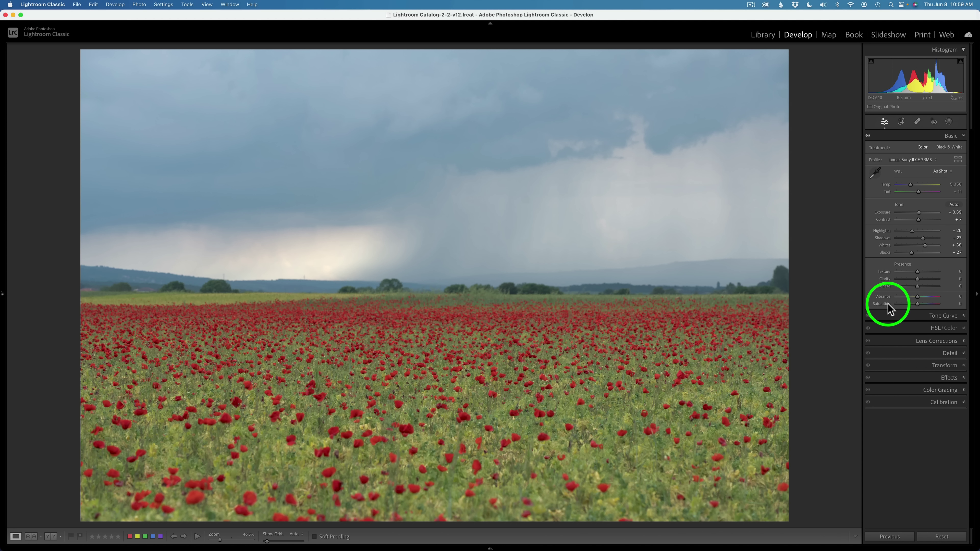
# Enable Remove Chromatic Aberration in the lens corrections and review the sharpening and noise reduction settings
pyautogui.click(923, 341)
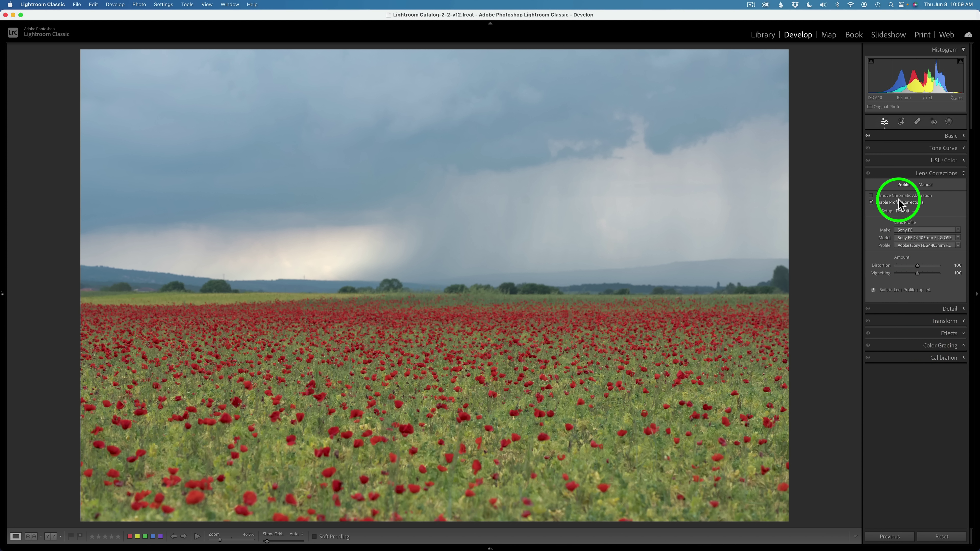
pyautogui.click(870, 196)
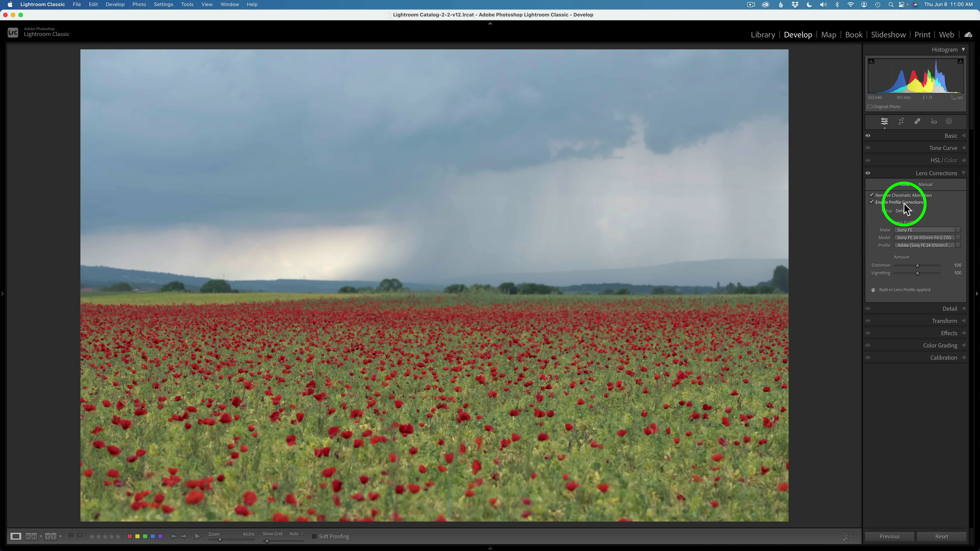
pyautogui.click(904, 174)
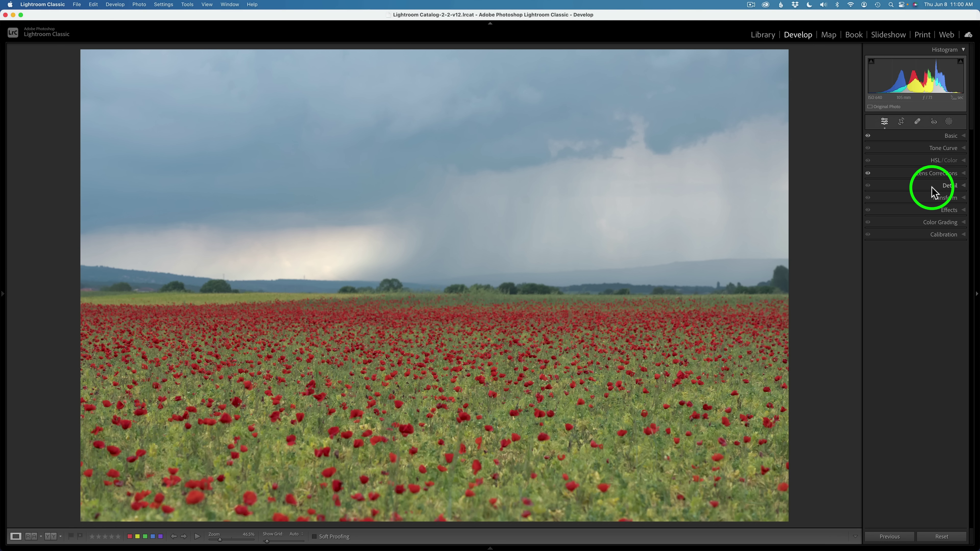
pyautogui.click(934, 186)
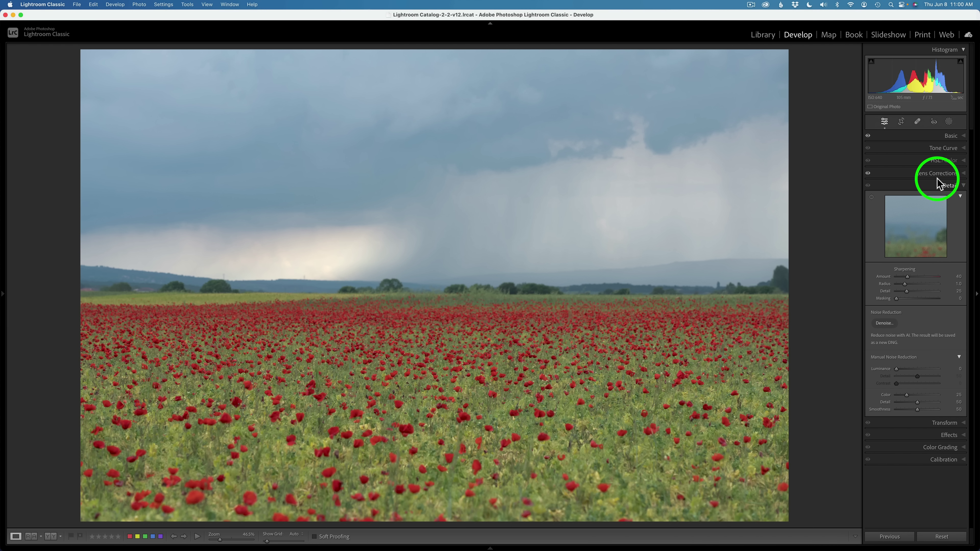
pyautogui.click(912, 189)
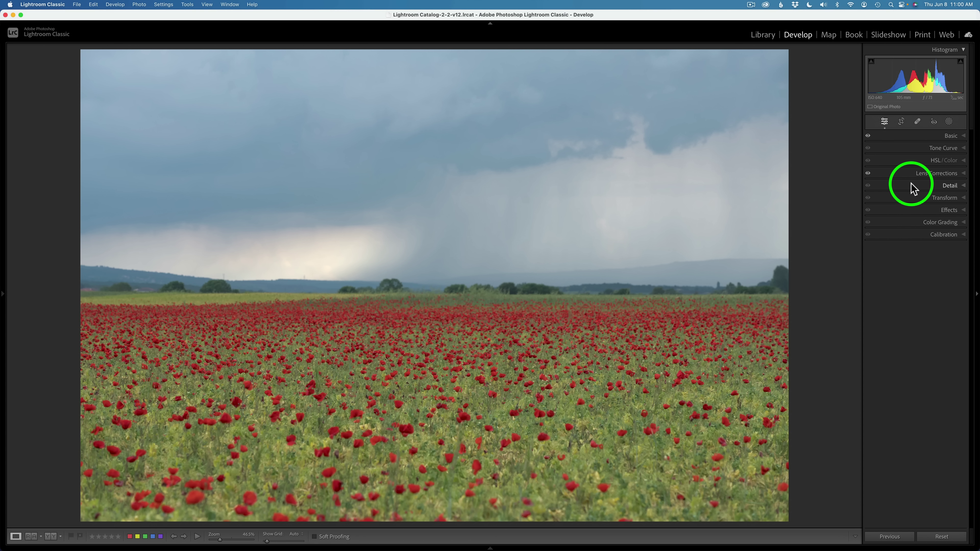
# Crop the poppy photo tighter on all four sides, judging the composition with the surroundings blacked out
pyautogui.click(902, 121)
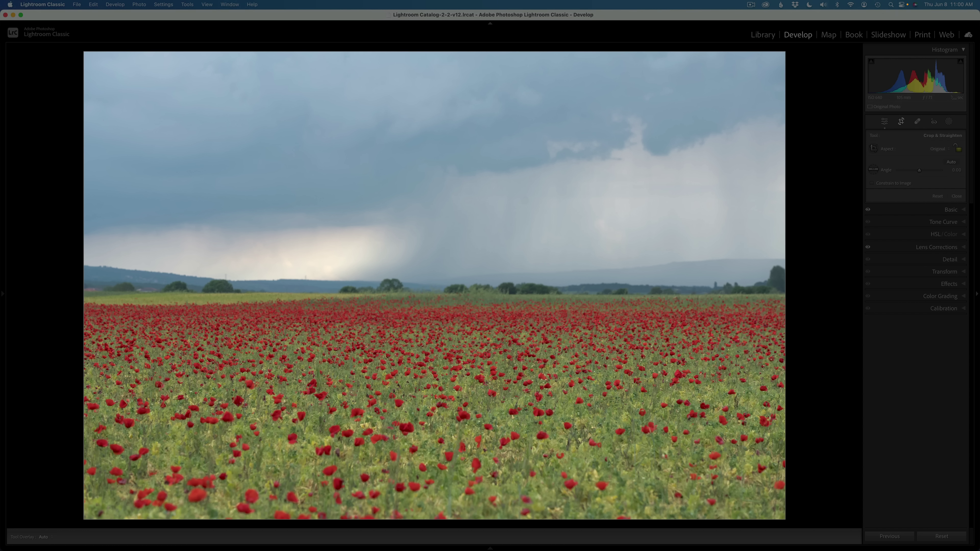
pyautogui.press('l')
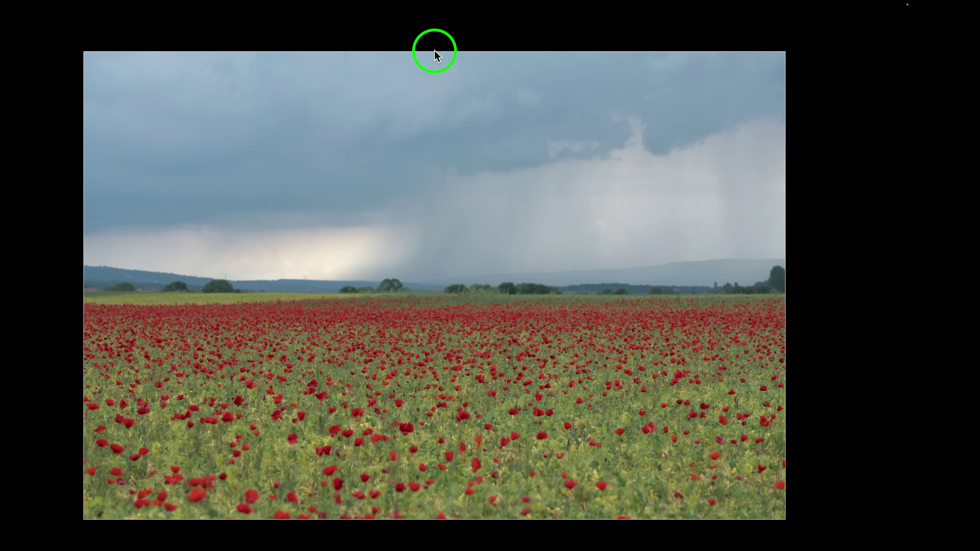
pyautogui.moveTo(435, 56); pyautogui.dragTo(434, 75)
pyautogui.moveTo(84, 282); pyautogui.dragTo(118, 285)
pyautogui.moveTo(755, 306); pyautogui.dragTo(733, 307)
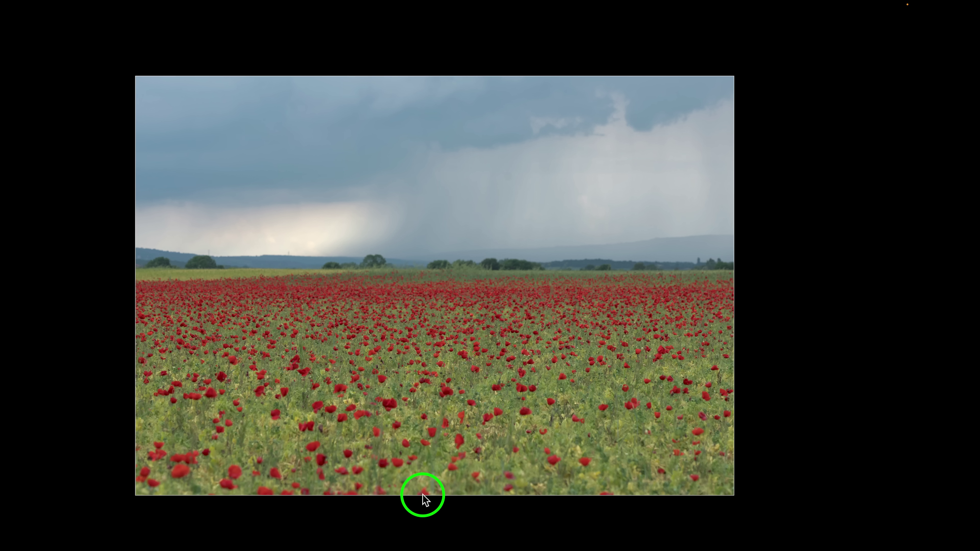
pyautogui.moveTo(423, 495); pyautogui.dragTo(422, 480)
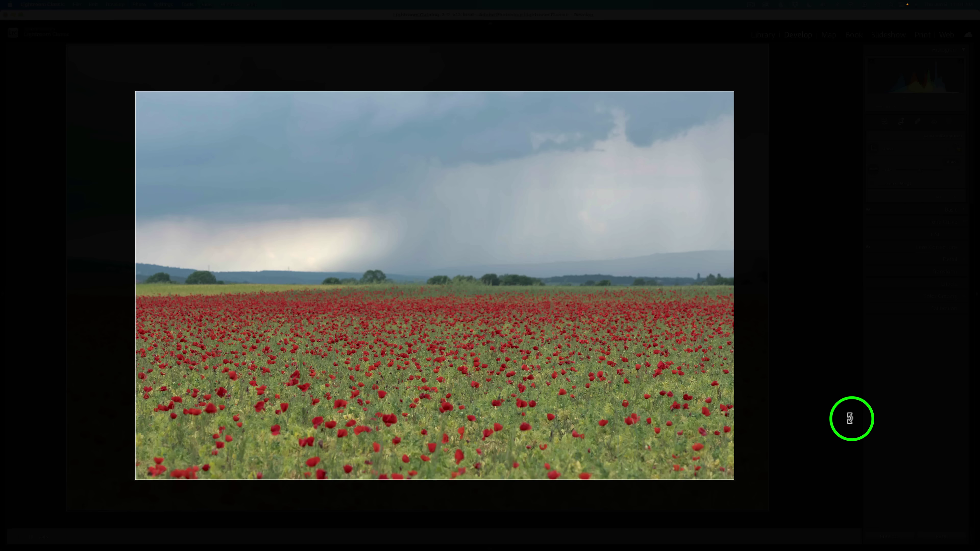
pyautogui.press('l')
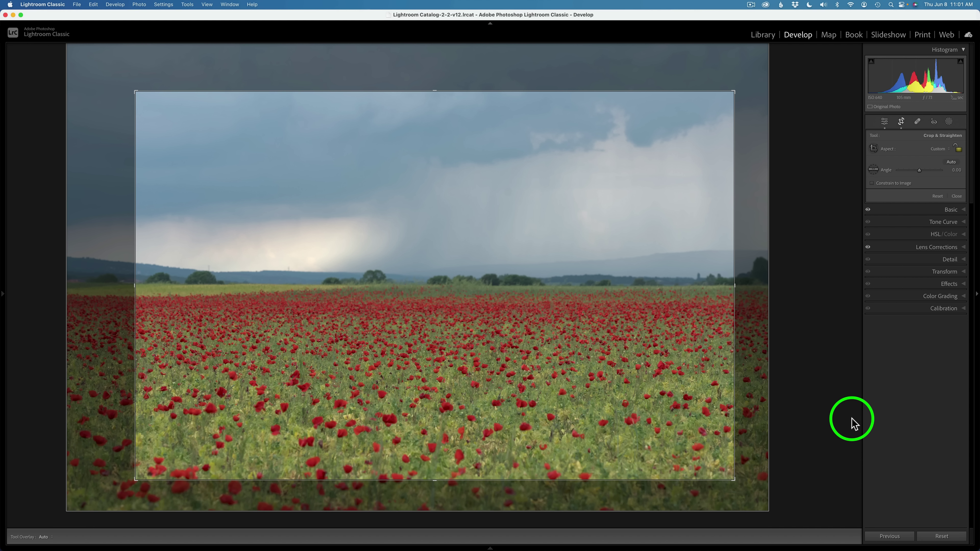
pyautogui.press('r')
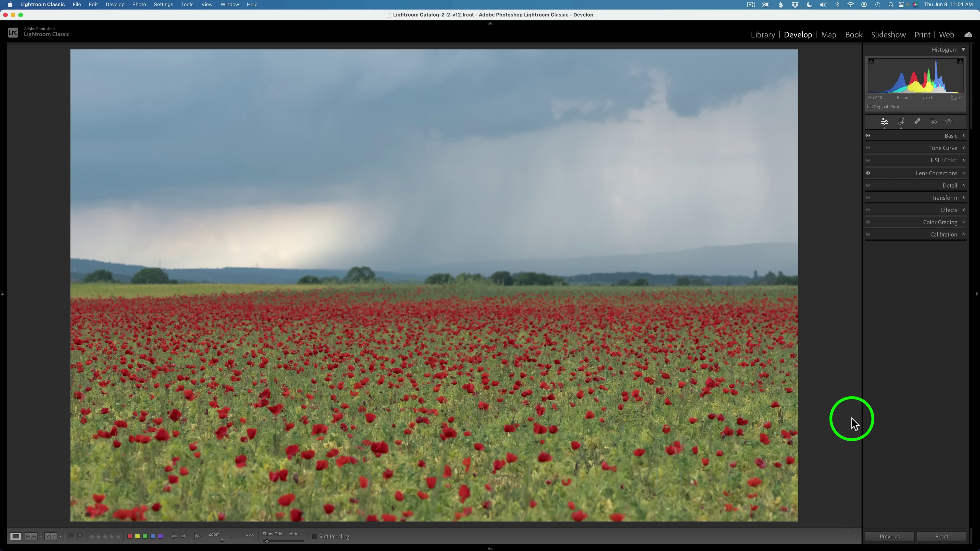
# Send the cropped poppy field photo to Adobe Photoshop 2023 for further editing
pyautogui.rightClick(478, 279)
pyautogui.moveTo(479, 280)
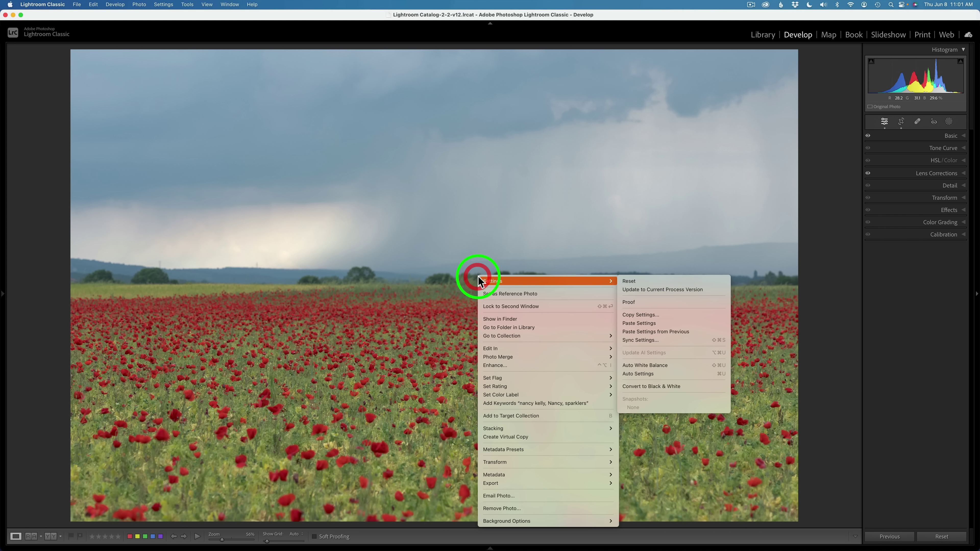
pyautogui.moveTo(510, 349)
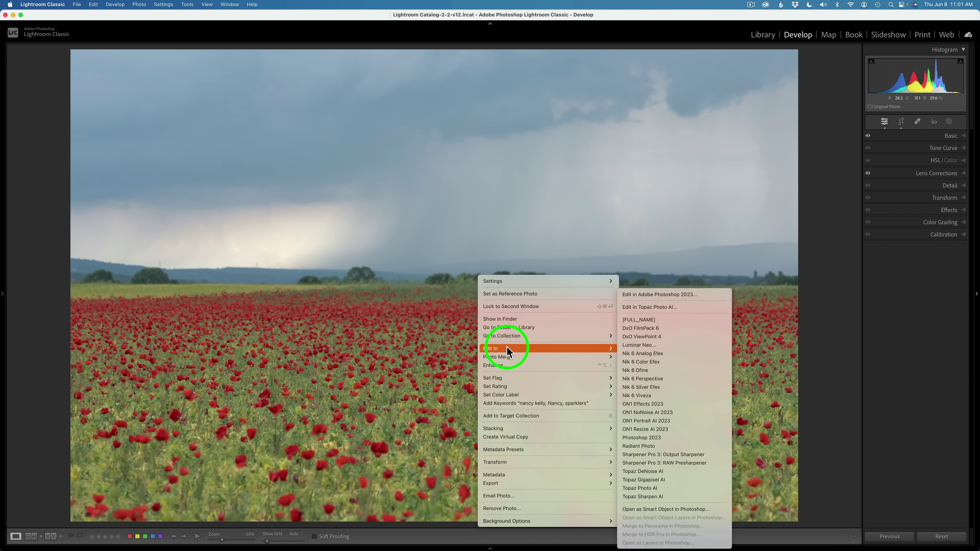
pyautogui.click(652, 295)
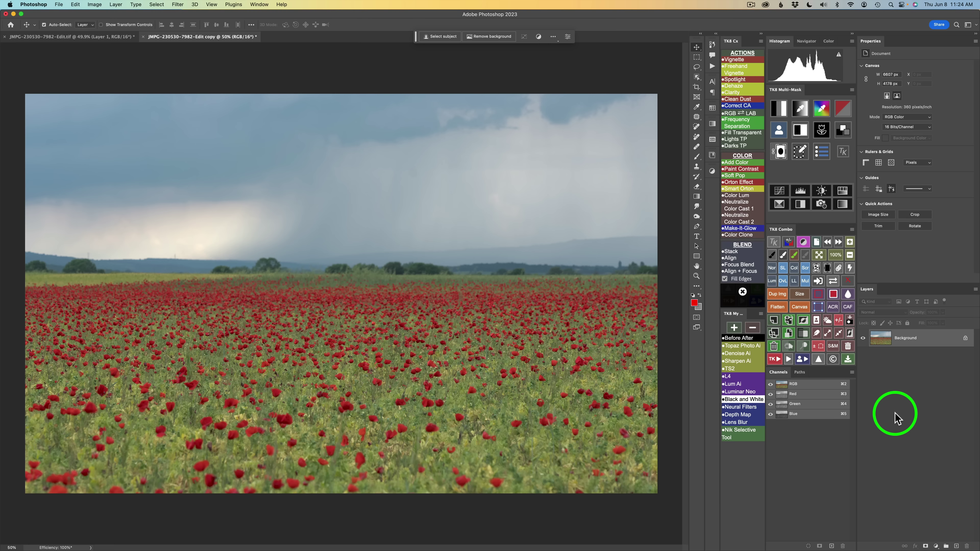
# Select the sky in the poppy photo and save the selection as a new channel named Sky
pyautogui.click(828, 322)
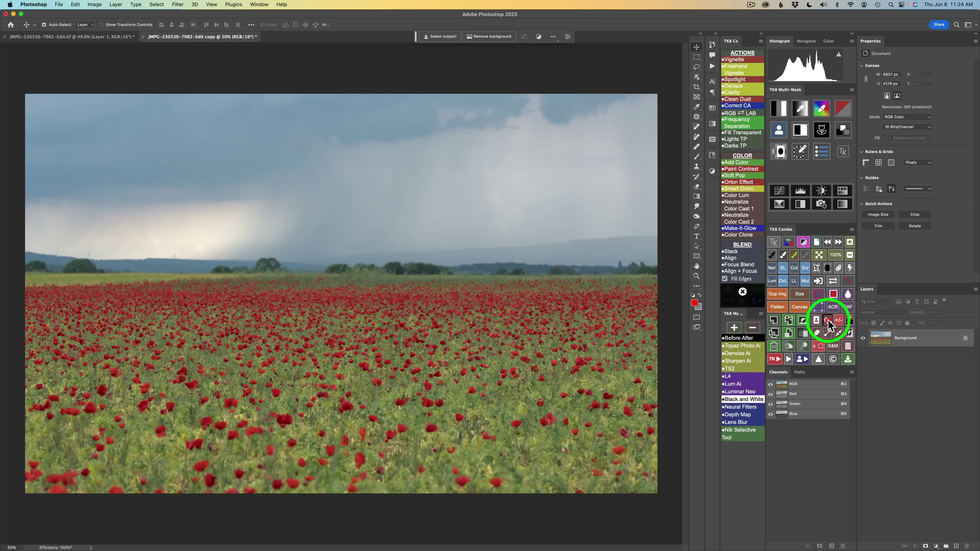
pyautogui.click(850, 319)
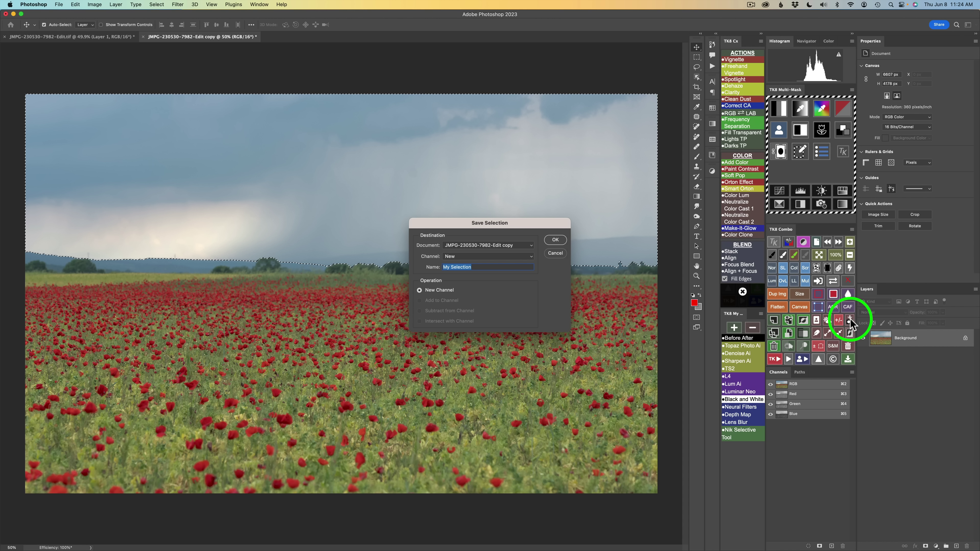
pyautogui.write('Sky')
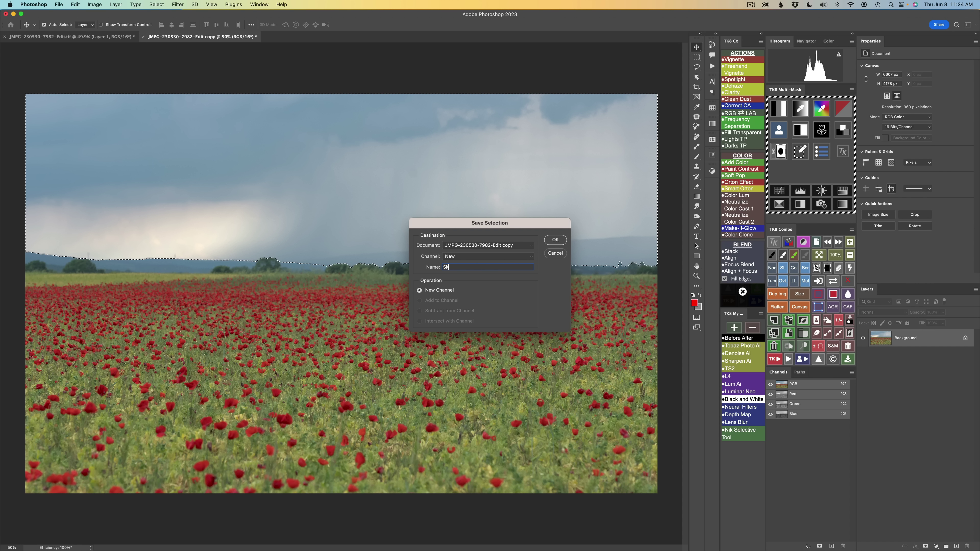
pyautogui.click(555, 240)
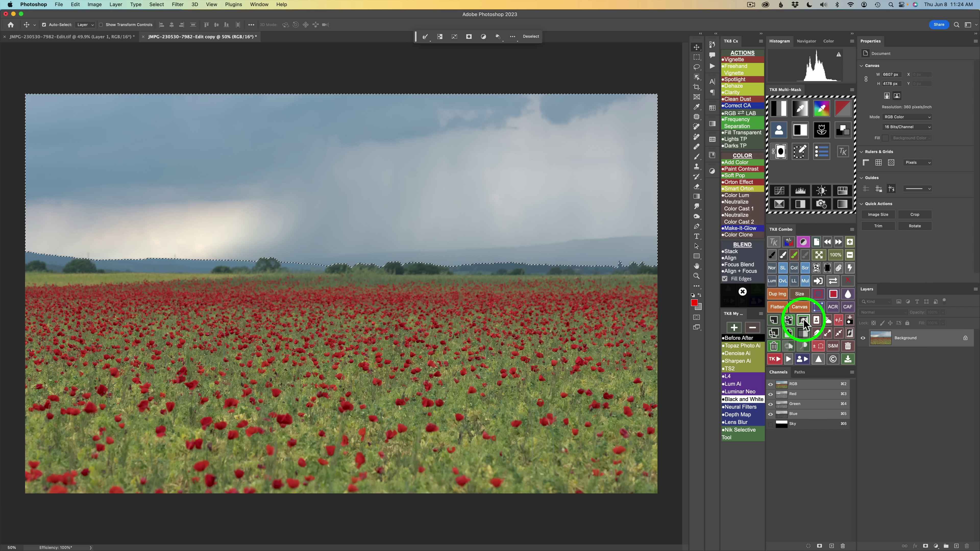
# Invert the sky selection and save it as a new channel named Foreground
pyautogui.click(850, 333)
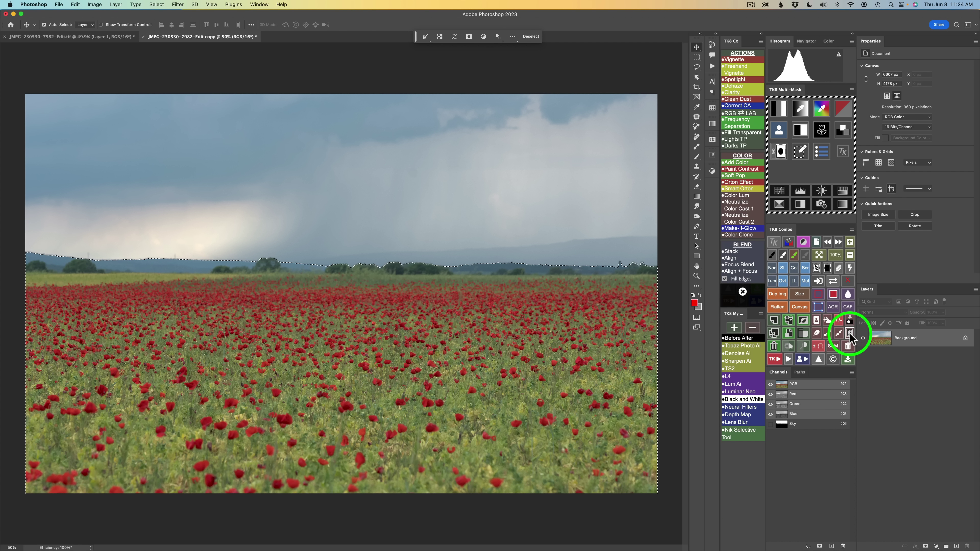
pyautogui.click(850, 320)
pyautogui.write('Foreground')
pyautogui.click(619, 268)
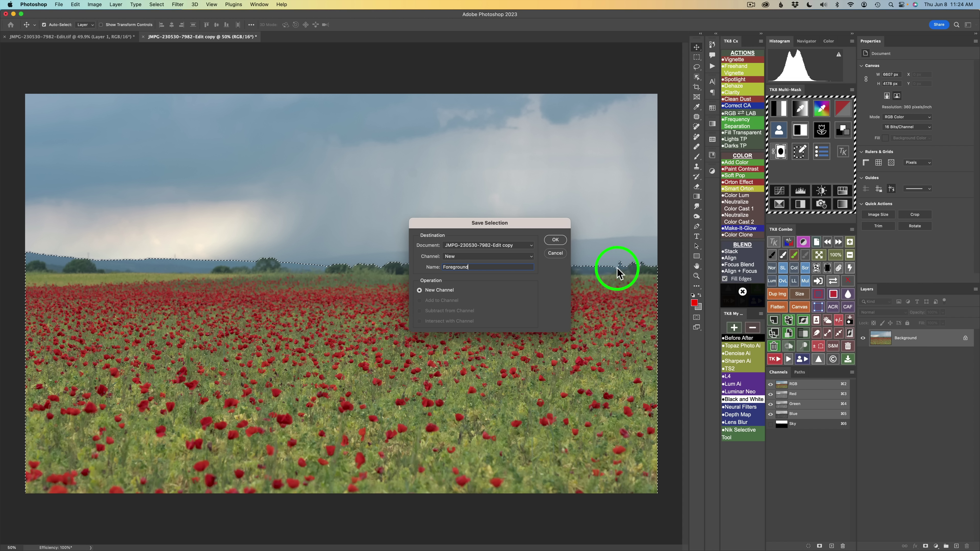
pyautogui.click(555, 239)
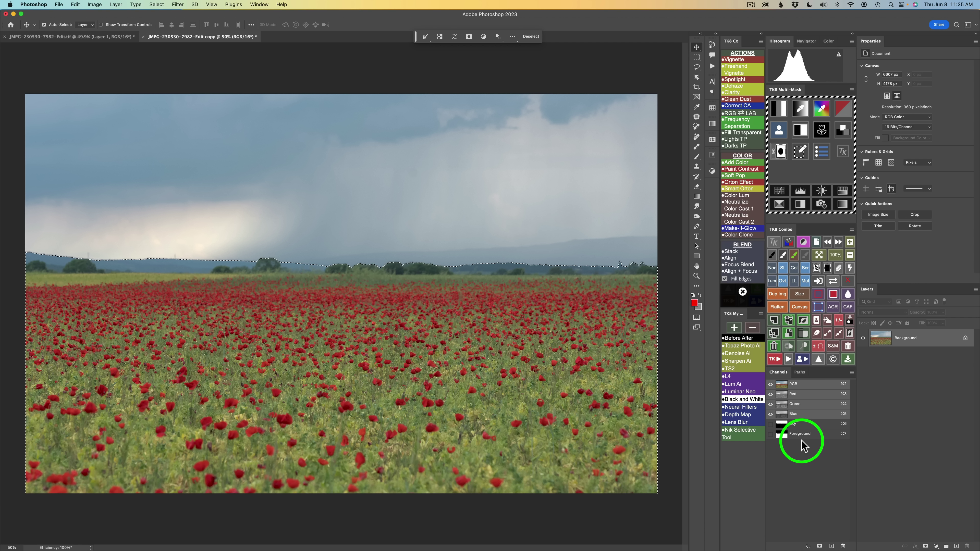
pyautogui.click(446, 452)
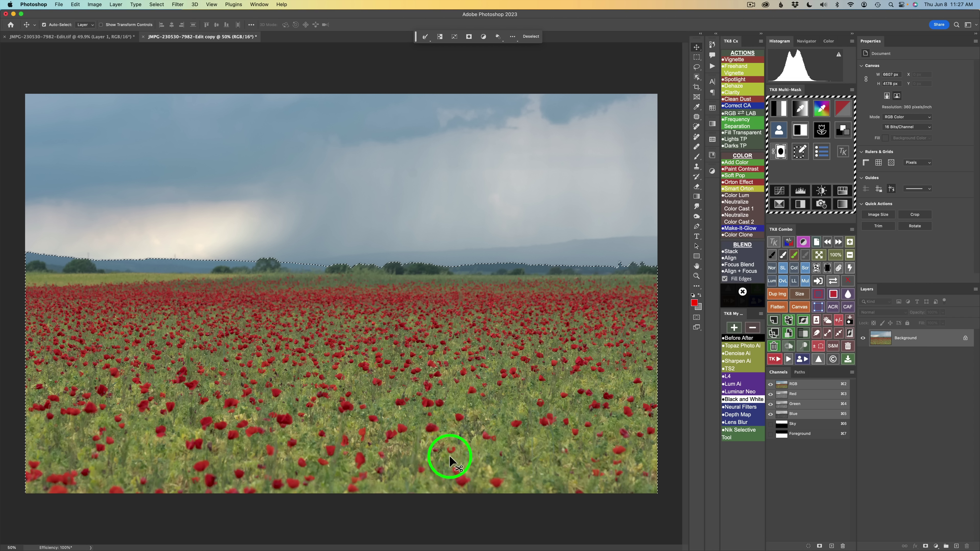
# Load the saved Foreground channel as a mask and store it in the mask calculator for intersection
pyautogui.click(778, 130)
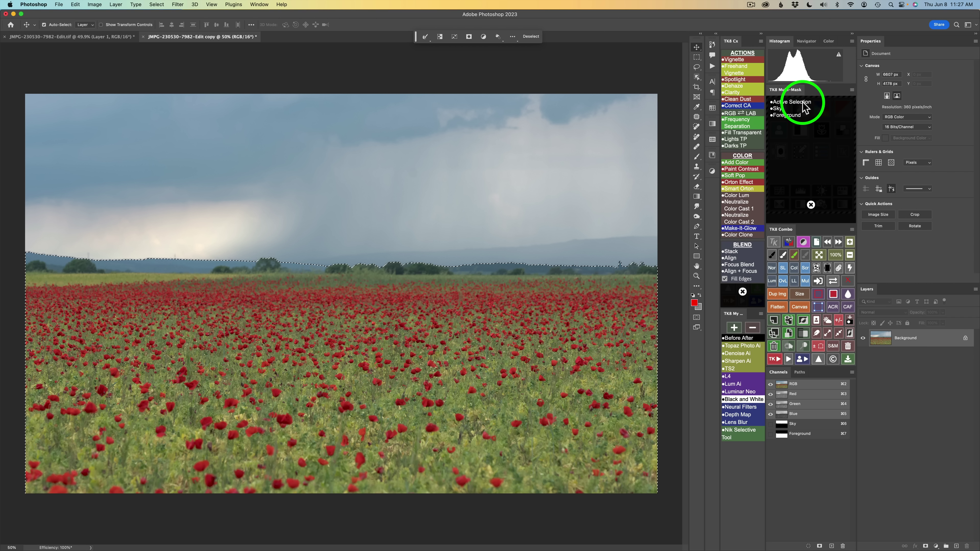
pyautogui.click(789, 116)
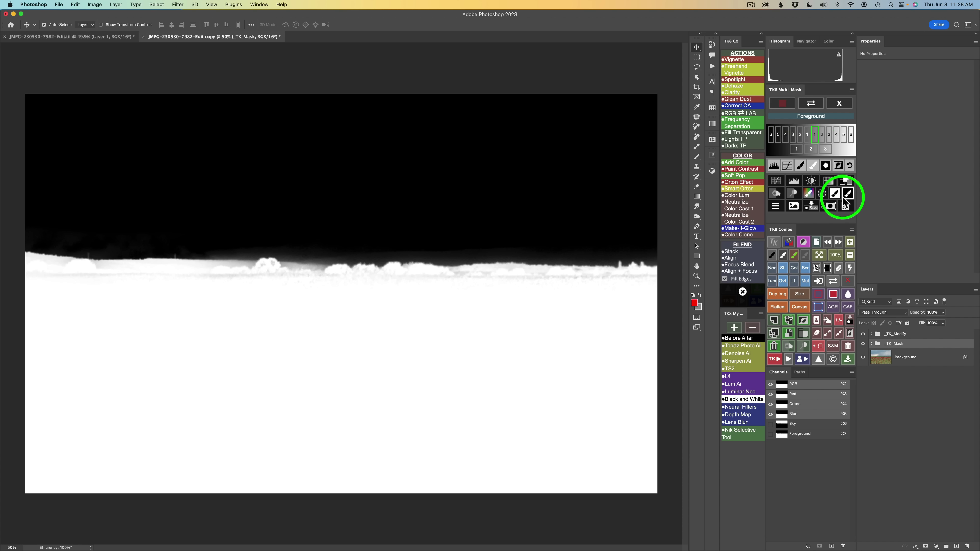
pyautogui.click(847, 207)
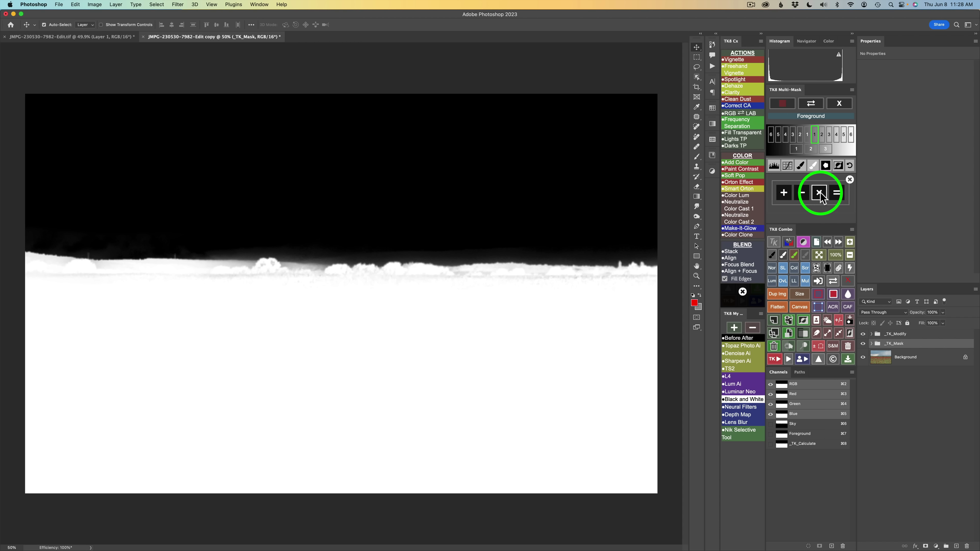
pyautogui.click(819, 193)
pyautogui.click(839, 104)
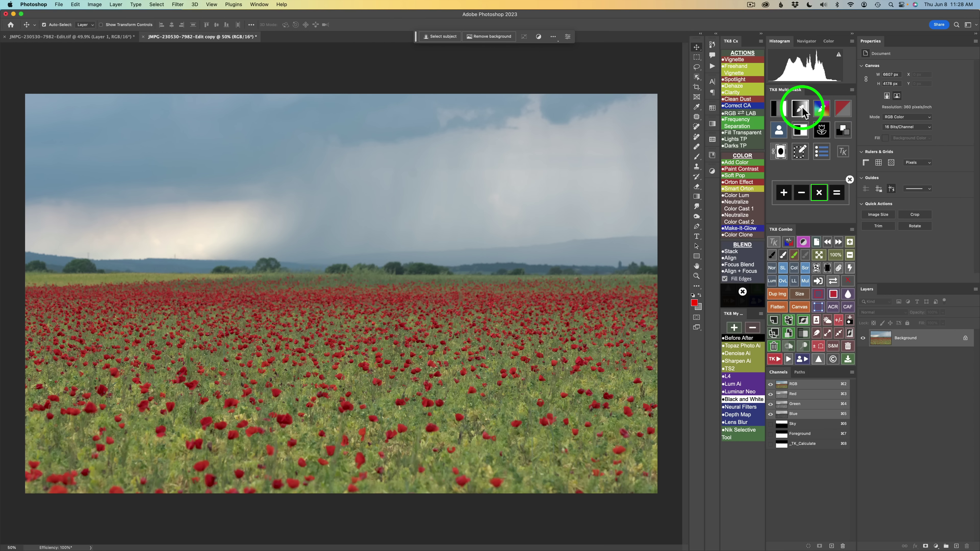
# Intersect a level 3 midtones luminosity mask with the Foreground mask and output the result as a Color Grading layer
pyautogui.click(779, 109)
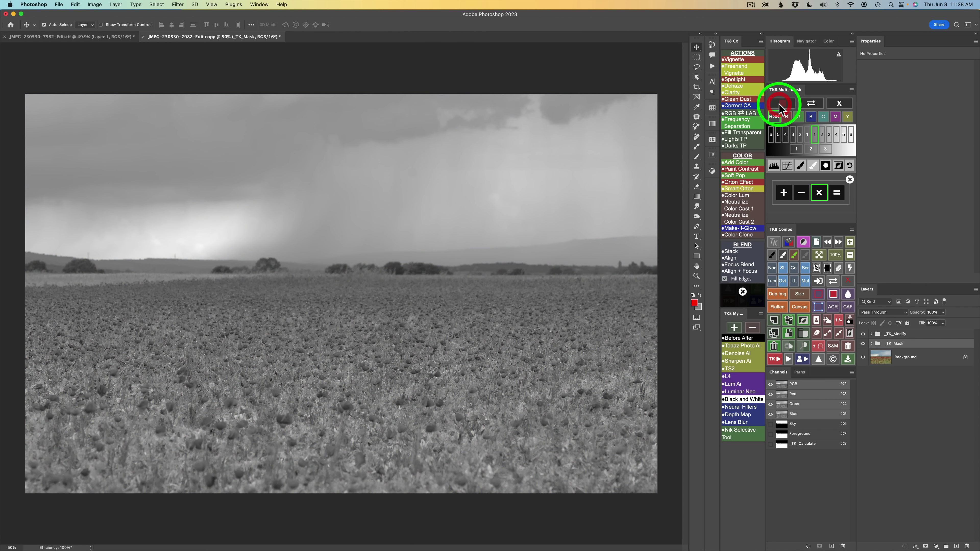
pyautogui.click(825, 149)
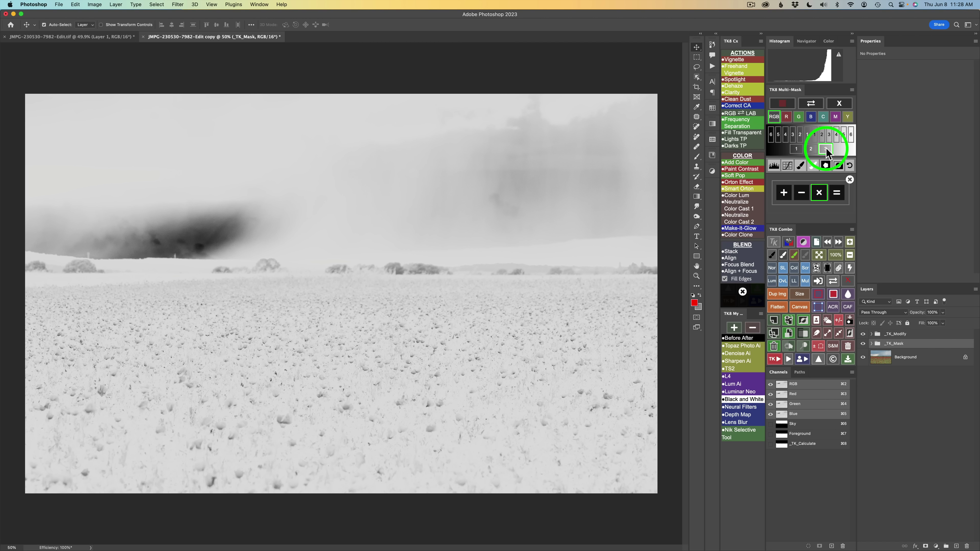
pyautogui.click(836, 193)
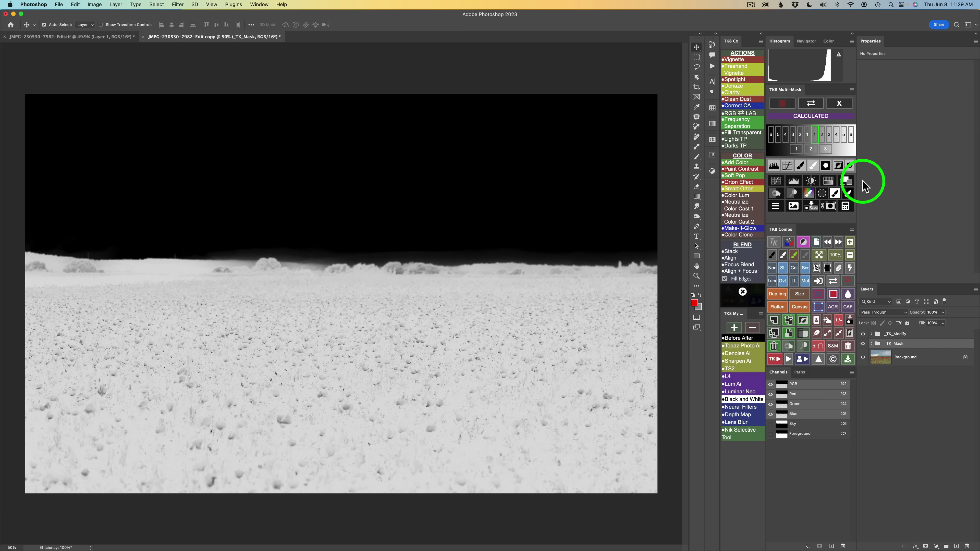
pyautogui.click(848, 180)
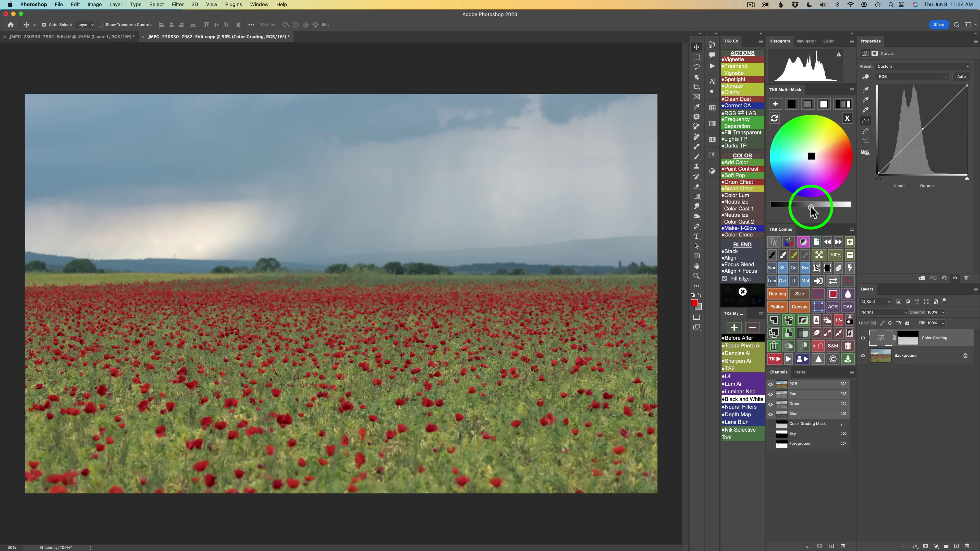
# Slightly darken the shadows and brighten the midtones of the foreground on the Color Grading layer
pyautogui.moveTo(811, 210); pyautogui.dragTo(801, 210)
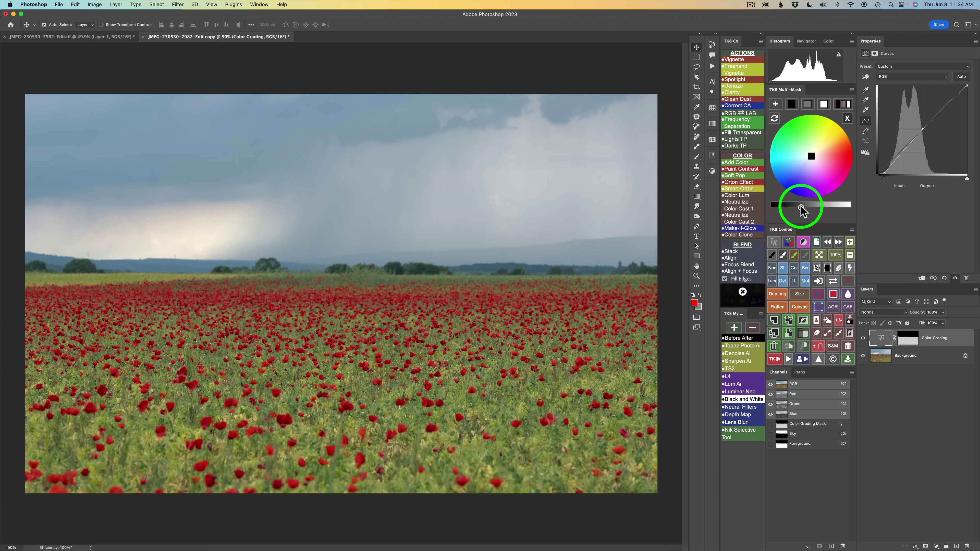
pyautogui.click(808, 105)
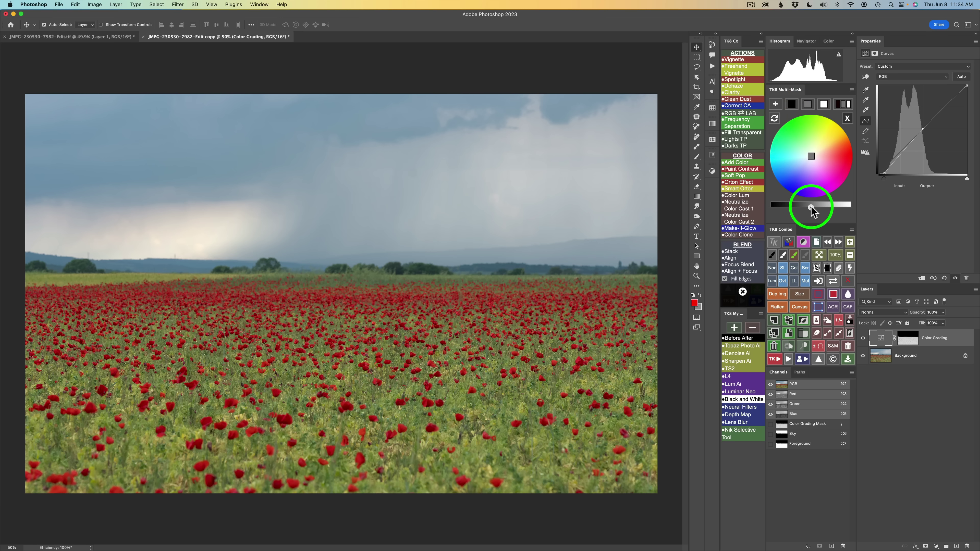
pyautogui.click(820, 208)
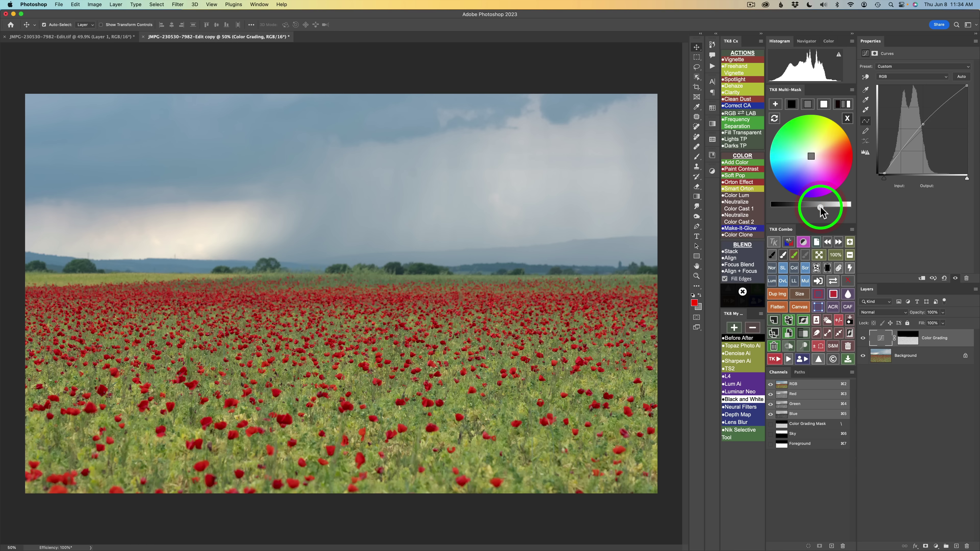
pyautogui.click(822, 207)
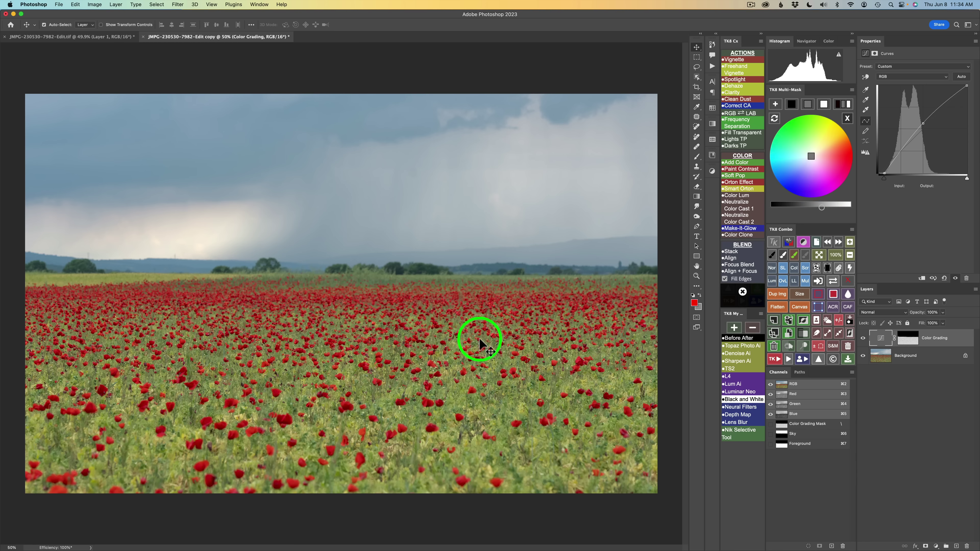
# Shift the foreground midtones slightly toward green on the color grading wheel
pyautogui.moveTo(808, 152)
pyautogui.mouseDown()
pyautogui.moveTo(801, 170)
pyautogui.moveTo(798, 145)
pyautogui.moveTo(809, 153)
pyautogui.mouseUp()
pyautogui.click(512, 324)
pyautogui.moveTo(512, 323); pyautogui.dragTo(474, 353)
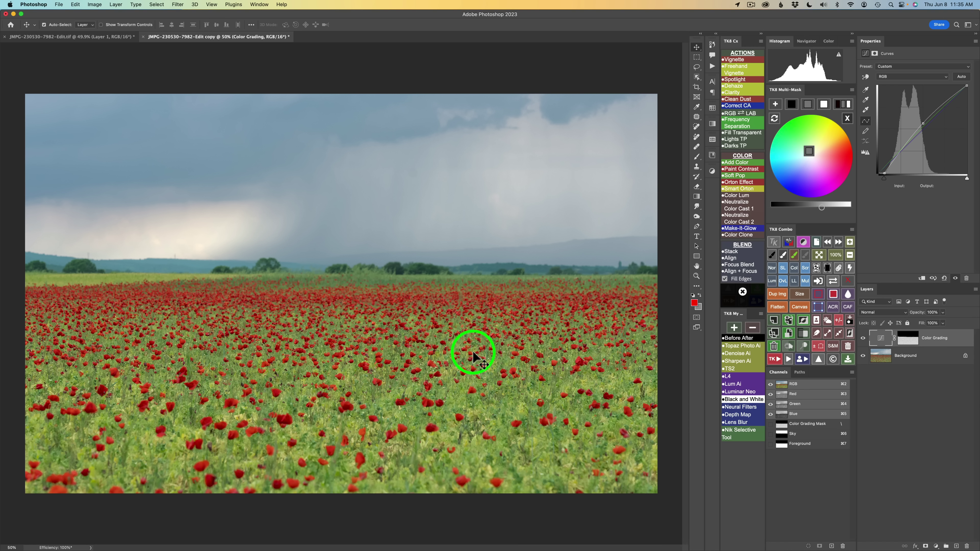
pyautogui.moveTo(473, 353); pyautogui.dragTo(533, 320)
# Brighten the foreground highlights on the Color Grading layer and compare the photo with the layer hidden and shown
pyautogui.click(824, 104)
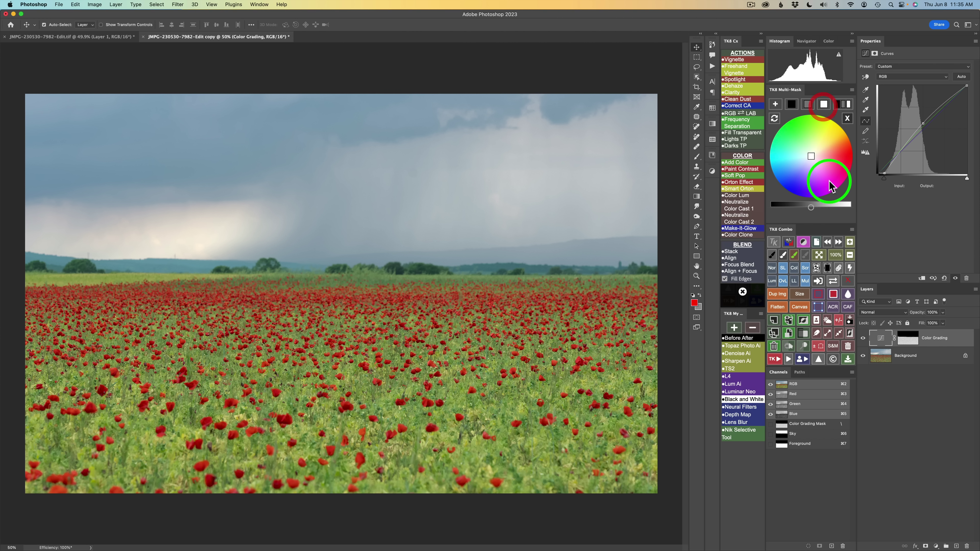
pyautogui.click(812, 208)
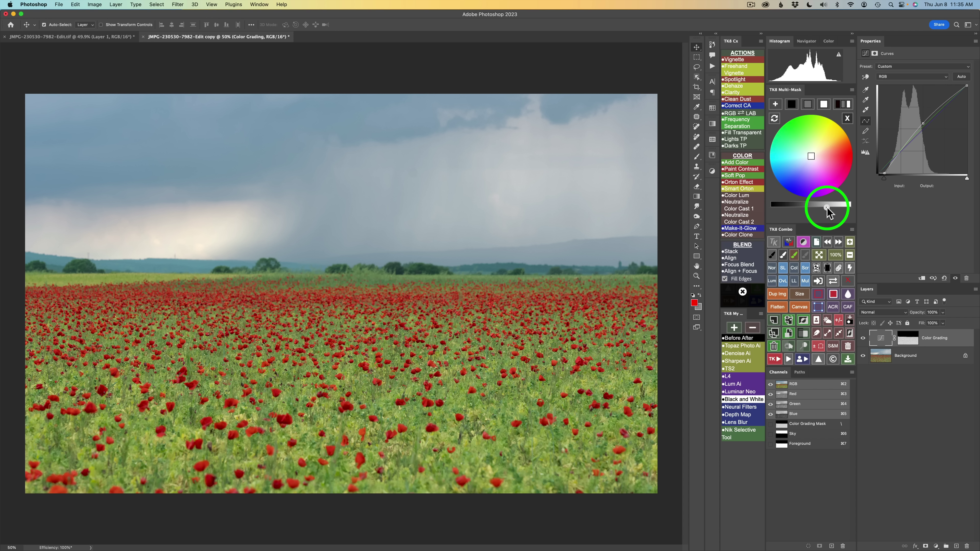
pyautogui.moveTo(833, 209); pyautogui.dragTo(834, 209)
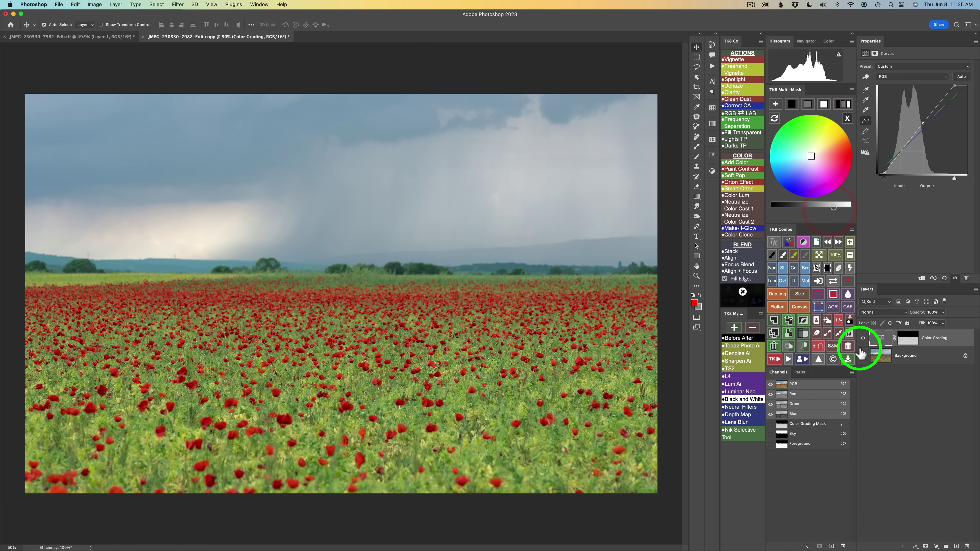
pyautogui.click(863, 340)
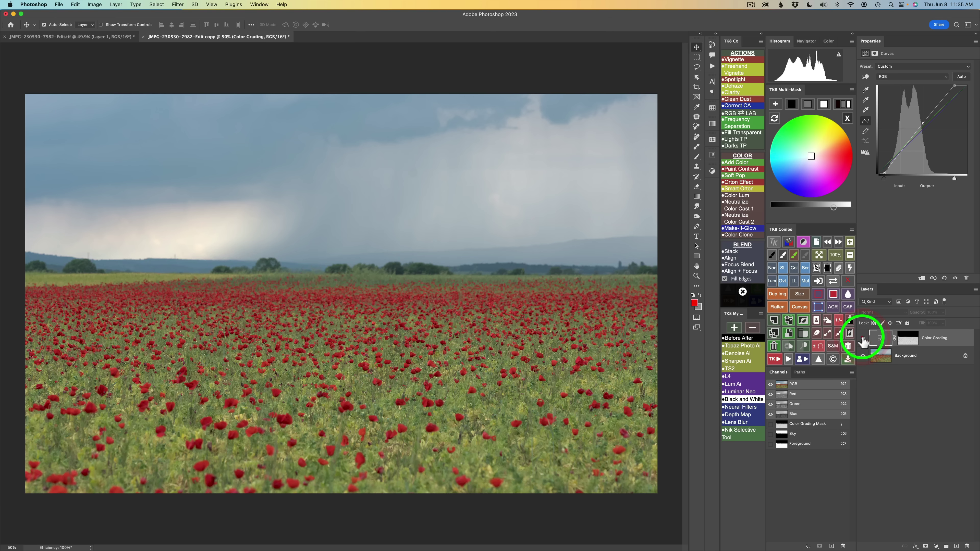
pyautogui.click(863, 340)
pyautogui.click(863, 340)
pyautogui.click(863, 340)
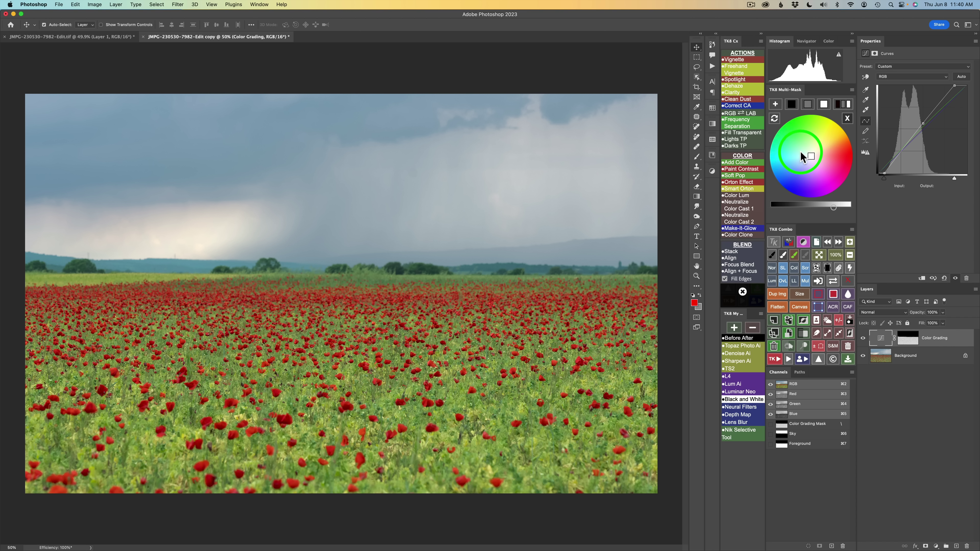
# Intersect a level 3 midtones luminosity mask with the Sky mask and output the result as a second Color Grading layer
pyautogui.click(849, 118)
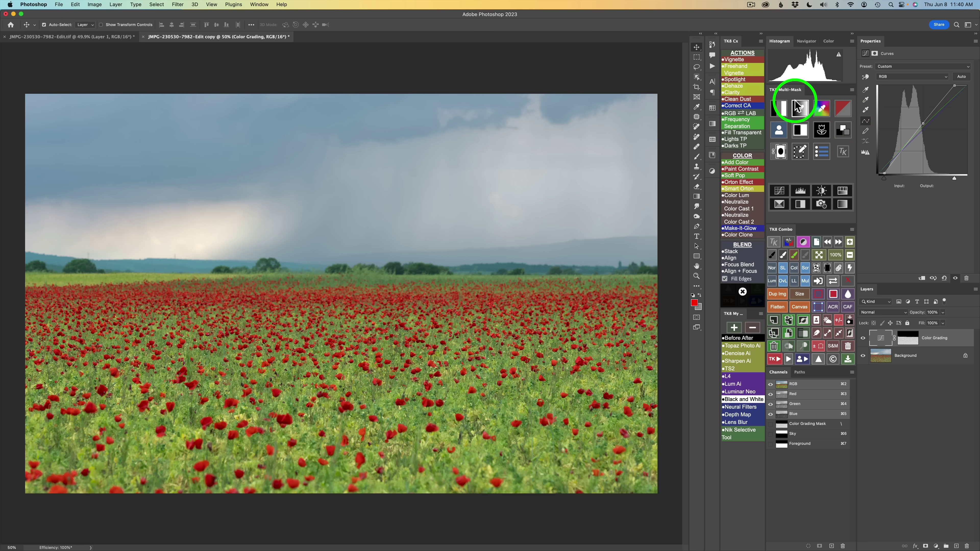
pyautogui.click(779, 128)
pyautogui.click(780, 110)
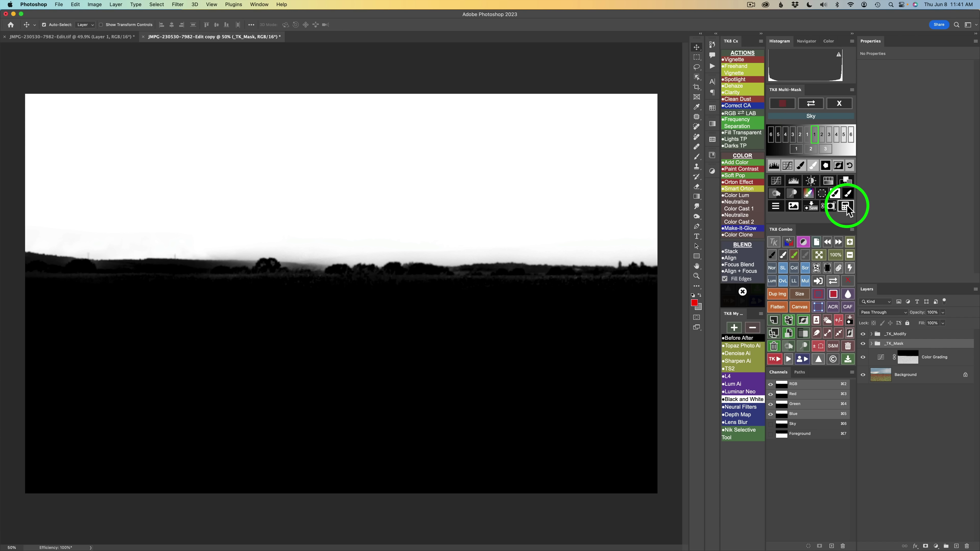
pyautogui.click(845, 207)
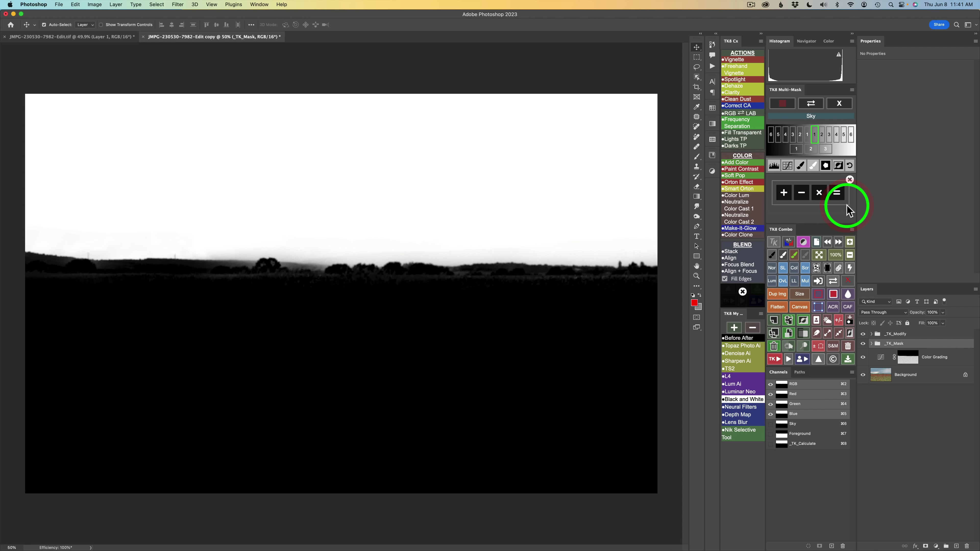
pyautogui.click(819, 193)
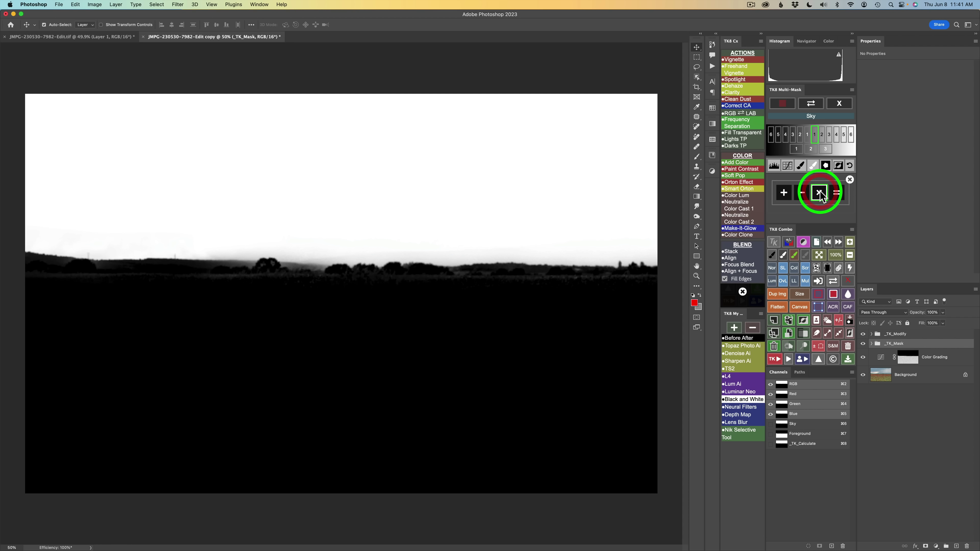
pyautogui.click(839, 106)
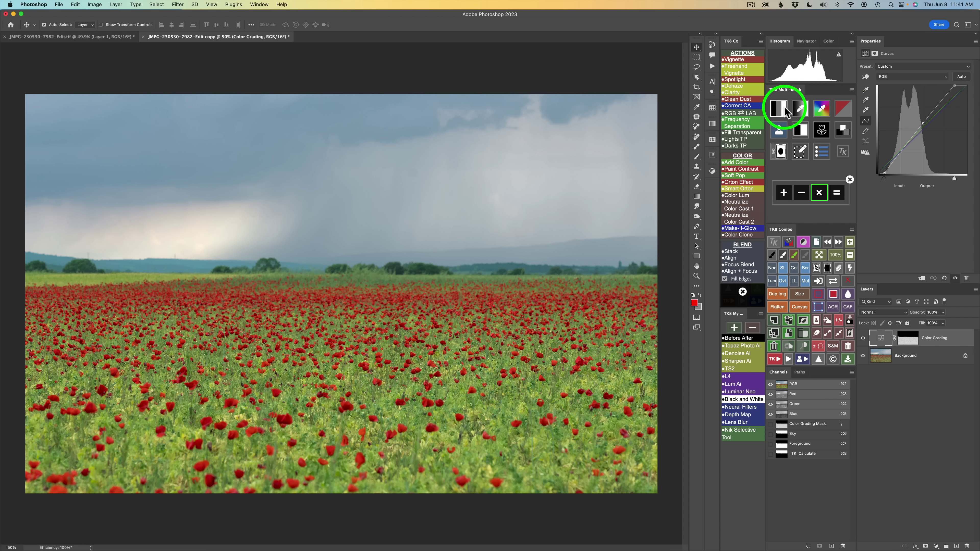
pyautogui.click(785, 111)
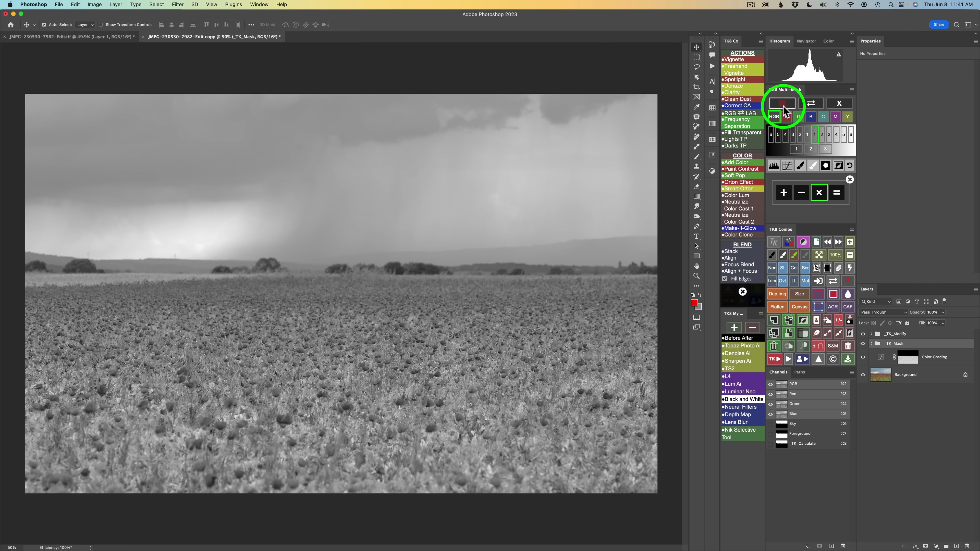
pyautogui.click(825, 150)
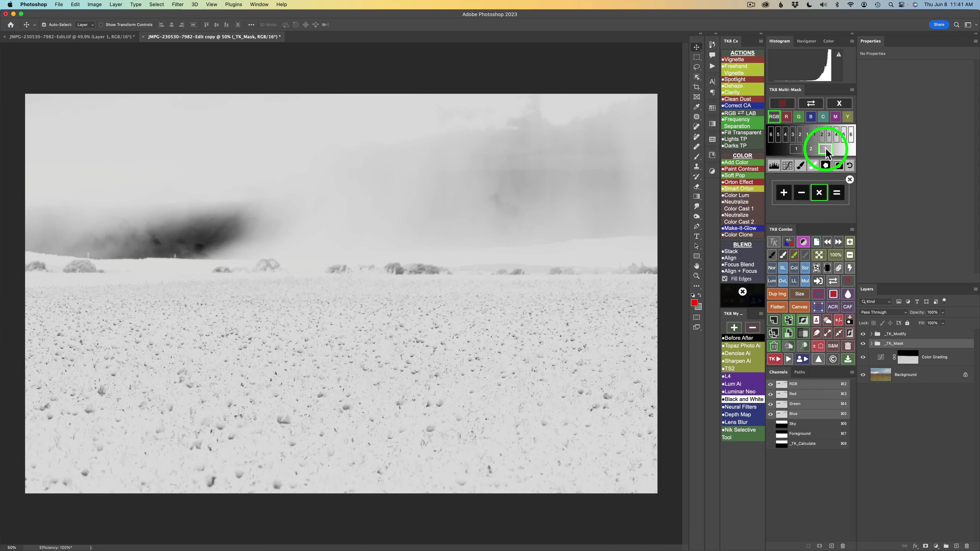
pyautogui.click(837, 193)
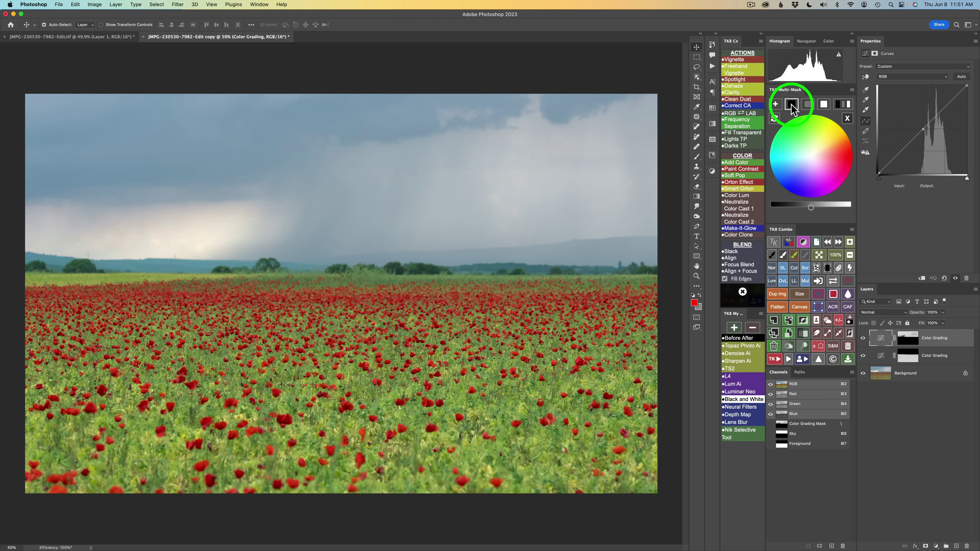
# Darken the midtones and brighten the highlights of the sky on the new Color Grading layer
pyautogui.click(807, 105)
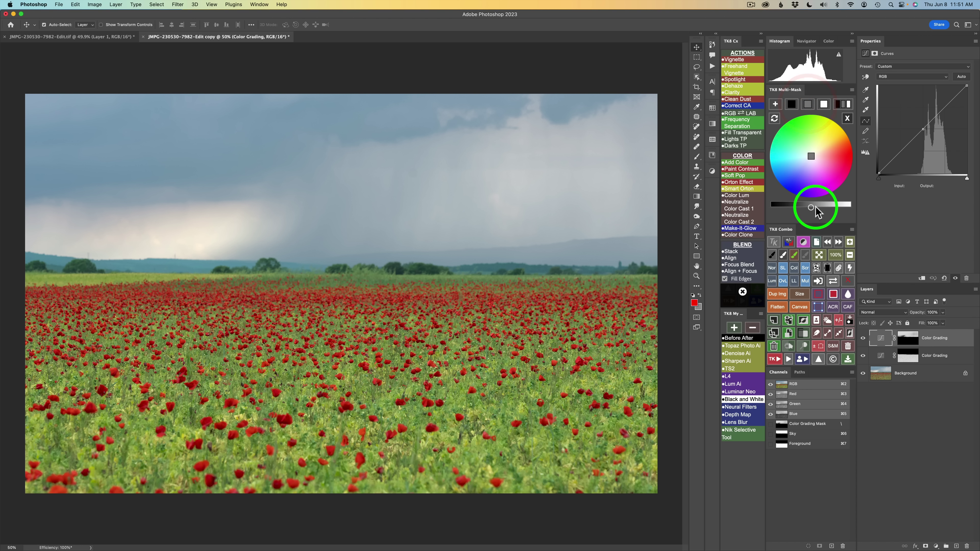
pyautogui.moveTo(812, 208); pyautogui.dragTo(784, 210)
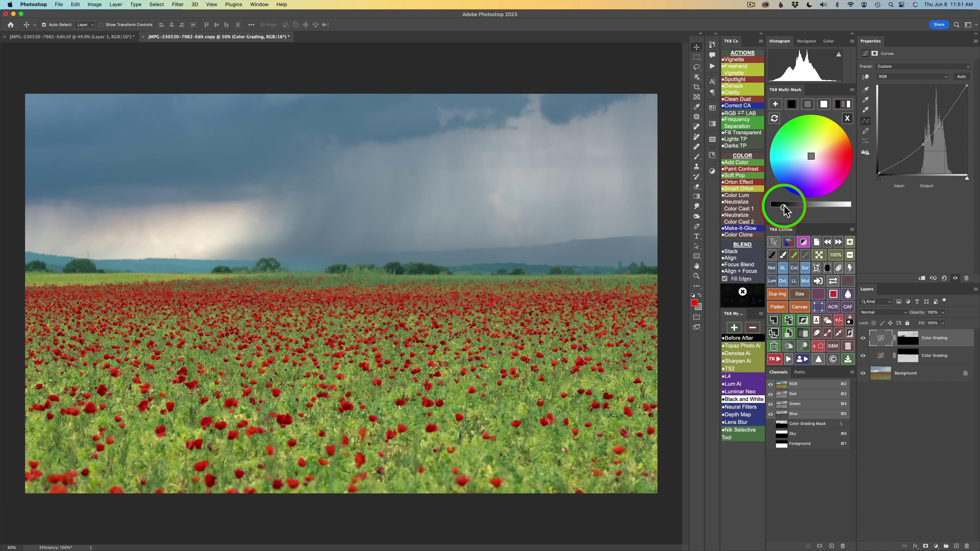
pyautogui.click(823, 104)
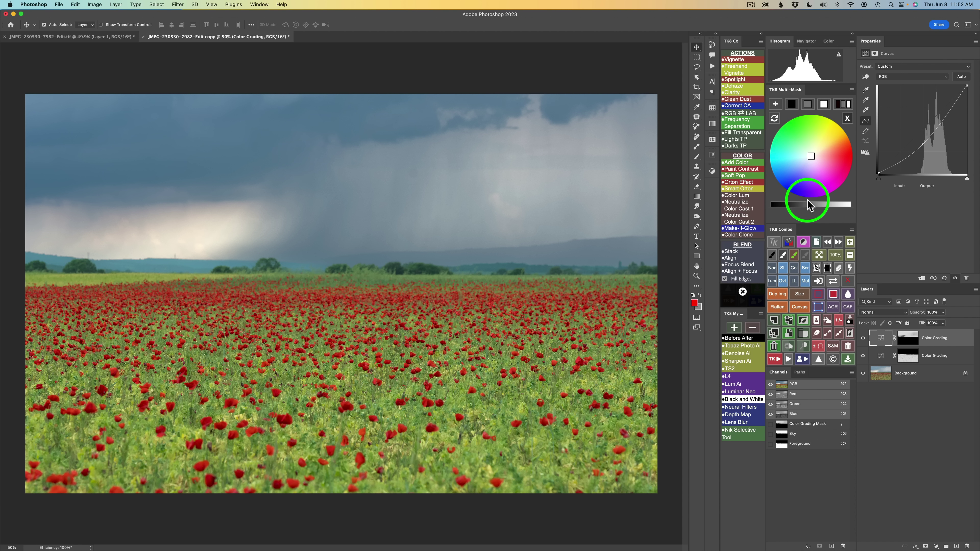
pyautogui.click(812, 209)
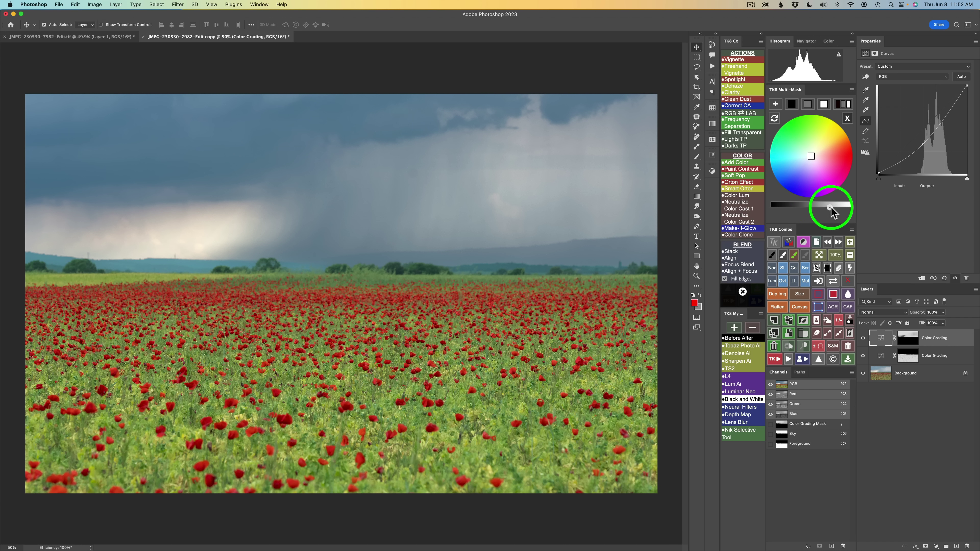
pyautogui.moveTo(835, 207); pyautogui.dragTo(836, 208)
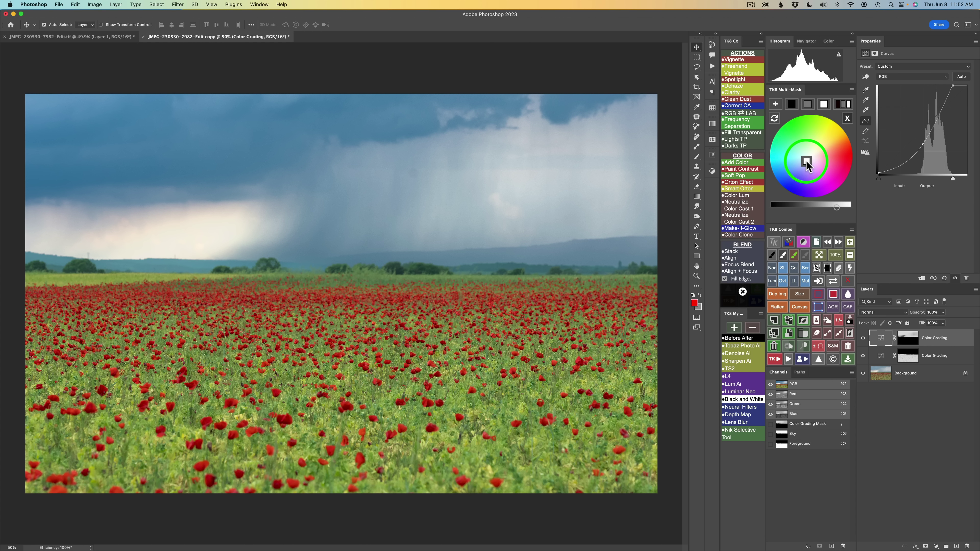
# Shift the sky highlights toward blue on the color grading wheel and compare the photo with the grading hidden and shown
pyautogui.click(797, 170)
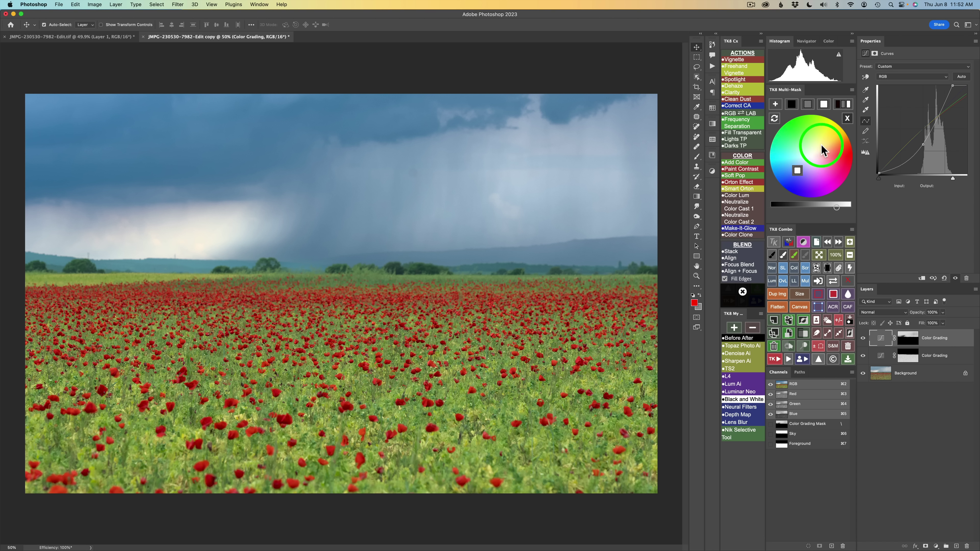
pyautogui.moveTo(802, 167); pyautogui.dragTo(798, 173)
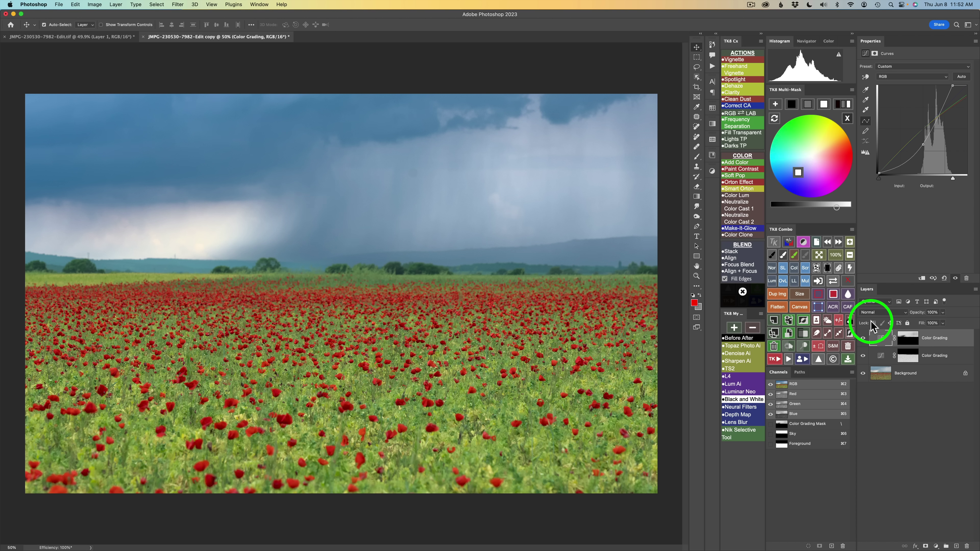
pyautogui.click(864, 340)
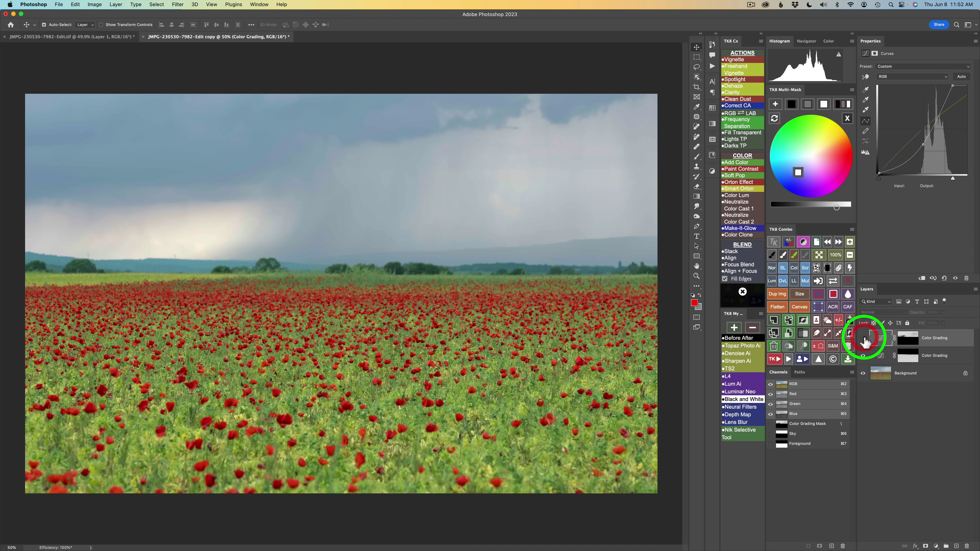
pyautogui.click(864, 341)
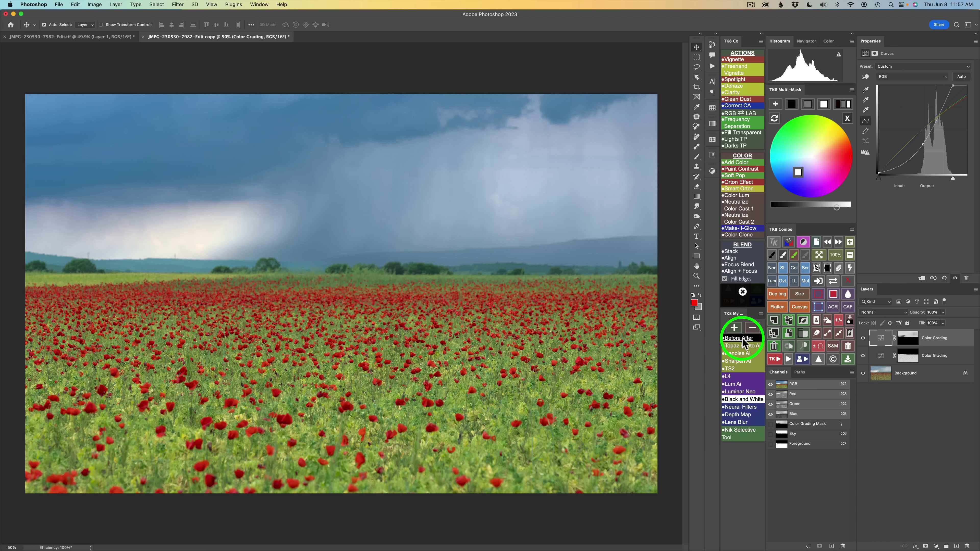
pyautogui.click(742, 339)
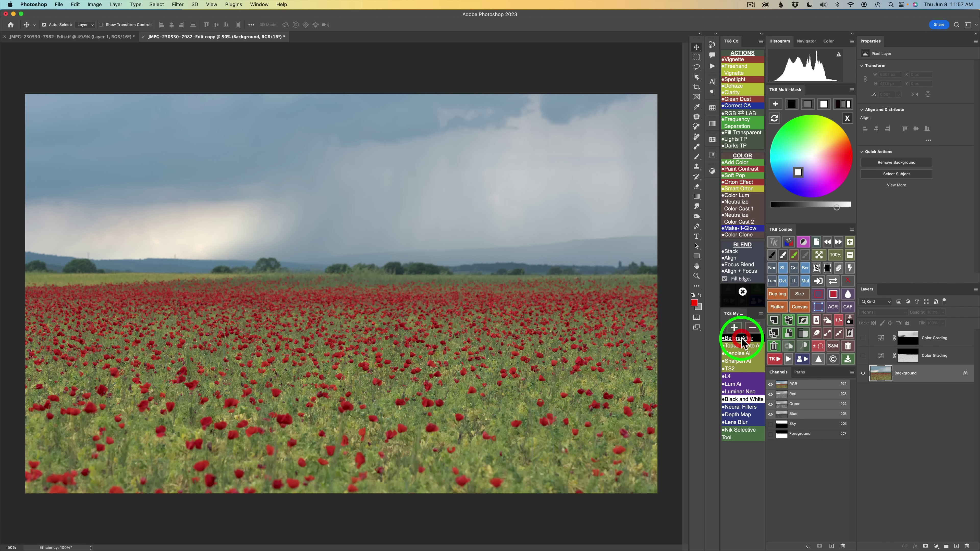
pyautogui.click(741, 339)
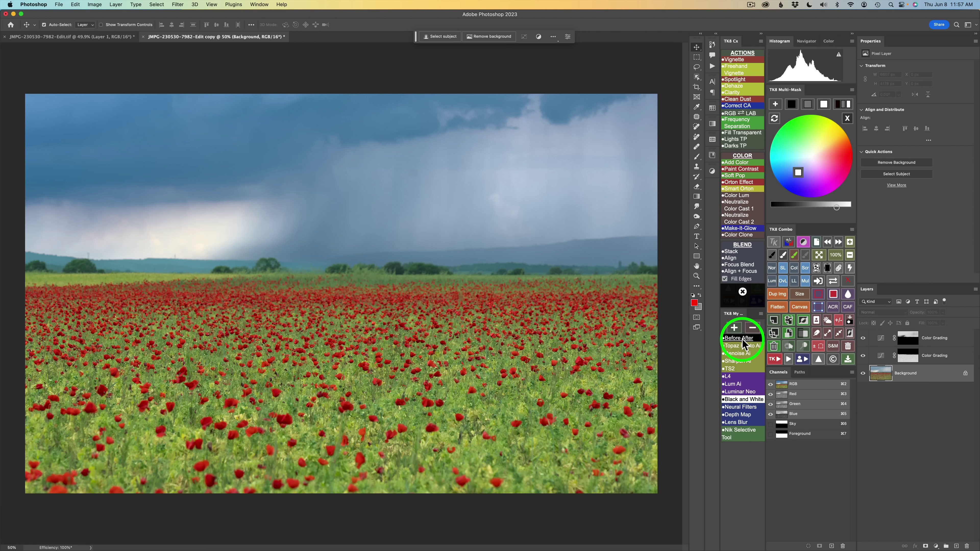
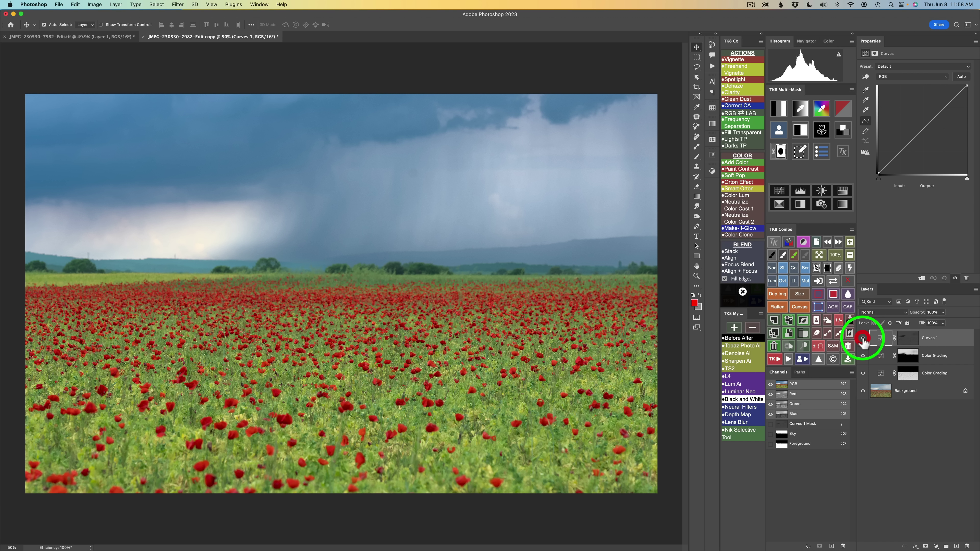
# Set the Curves 1 layer to Screen blending at 60% opacity and compare the photo with the layer hidden and shown
pyautogui.click(806, 268)
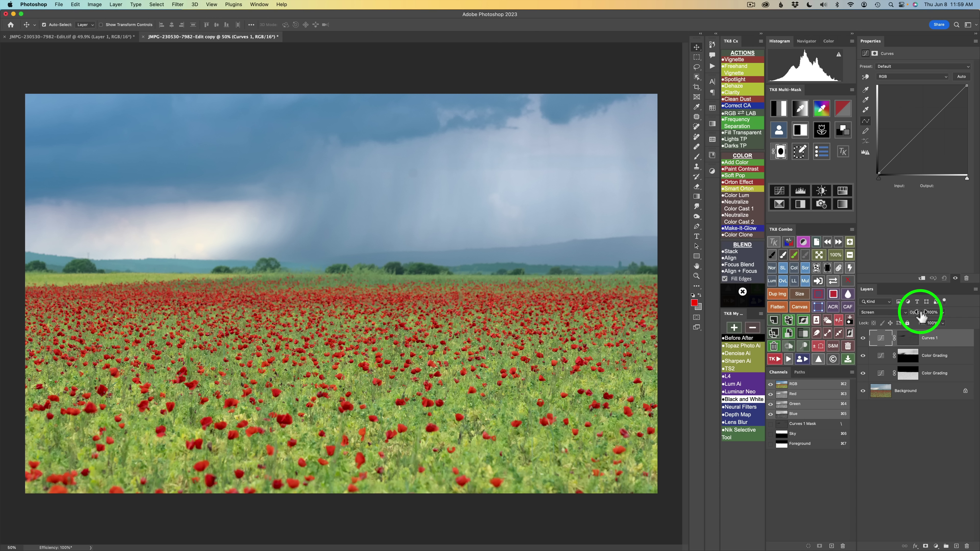
pyautogui.moveTo(921, 316); pyautogui.dragTo(865, 315)
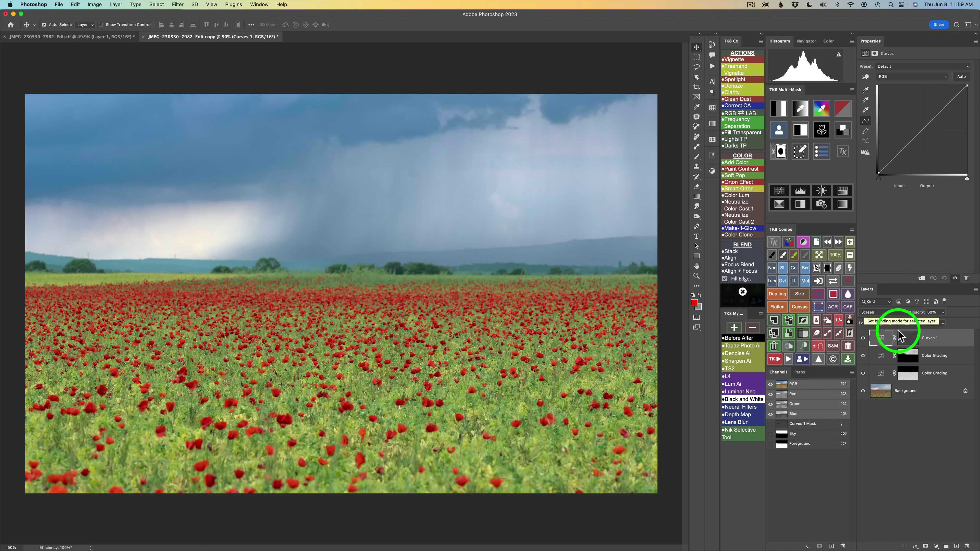
pyautogui.click(864, 339)
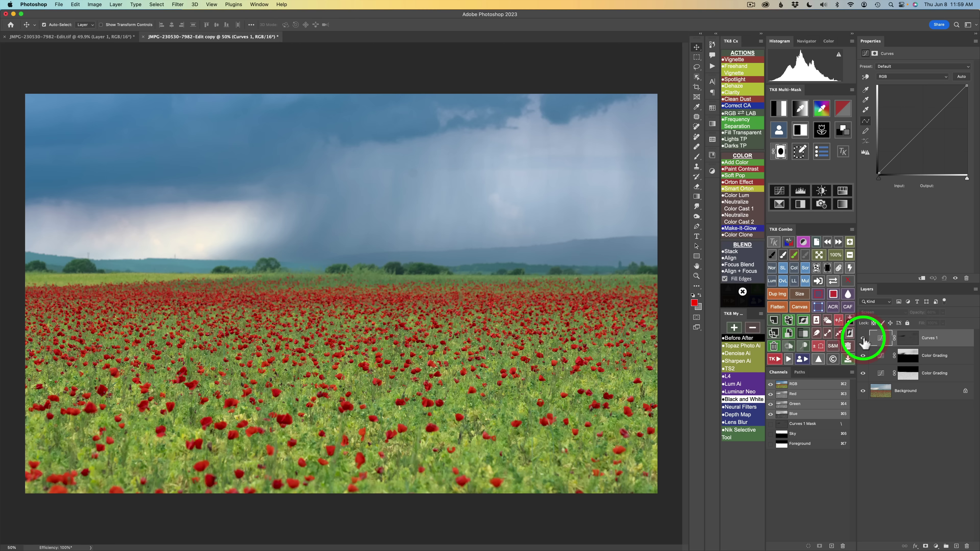
pyautogui.click(863, 339)
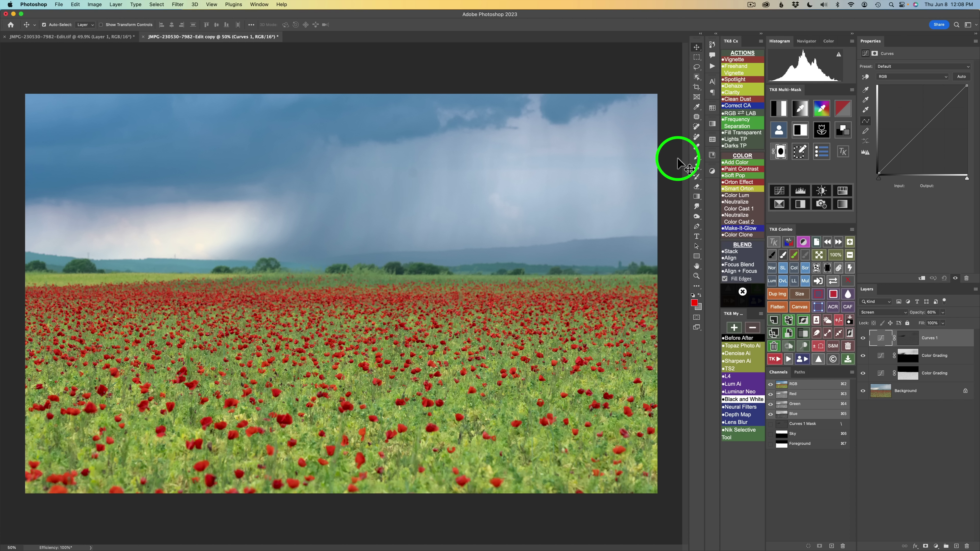
# Load the saved Sky mask and output it as a Saturation Painting layer with the sky as the active selection
pyautogui.click(779, 133)
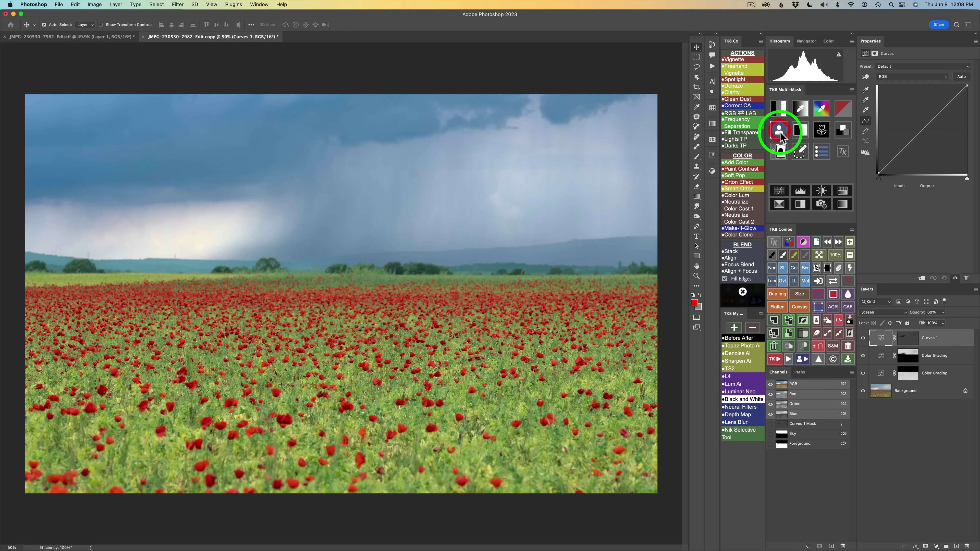
pyautogui.click(778, 109)
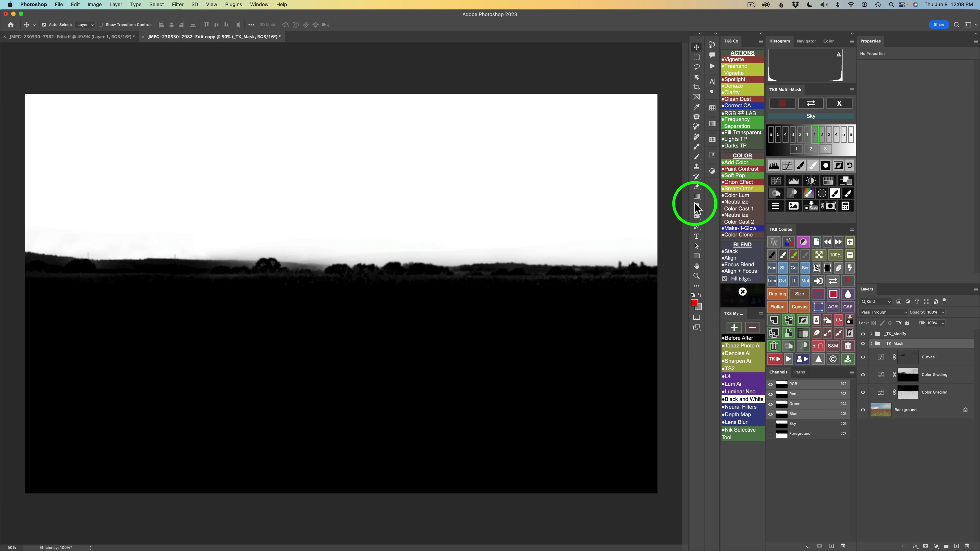
pyautogui.click(777, 209)
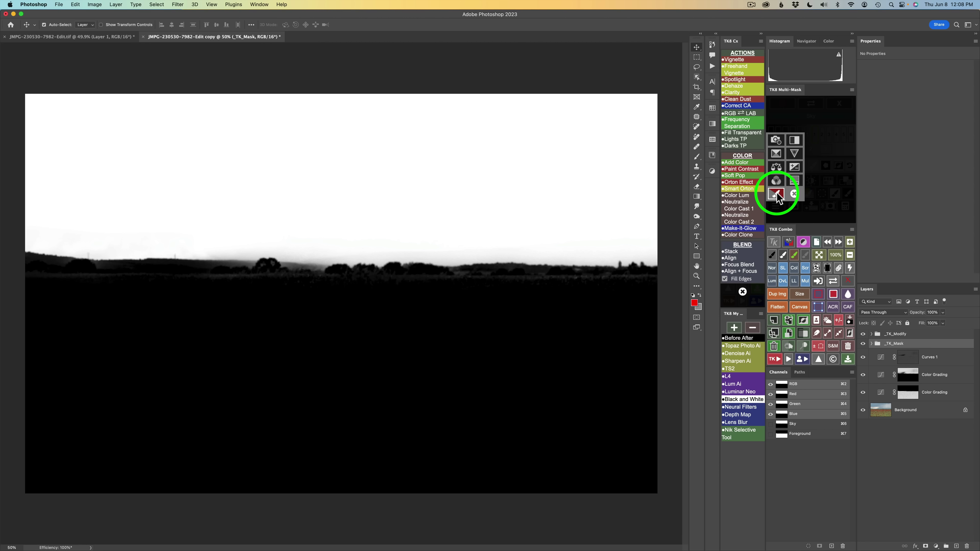
pyautogui.click(777, 195)
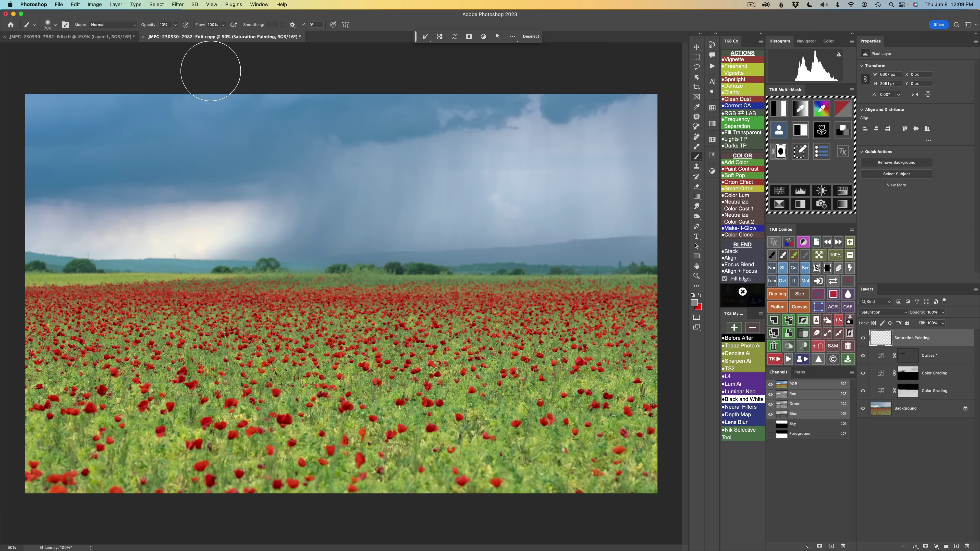
# Desaturate the blue clouds by painting on the Saturation Painting layer with a 30% opacity brush, and compare the layer hidden and shown
pyautogui.press('3')
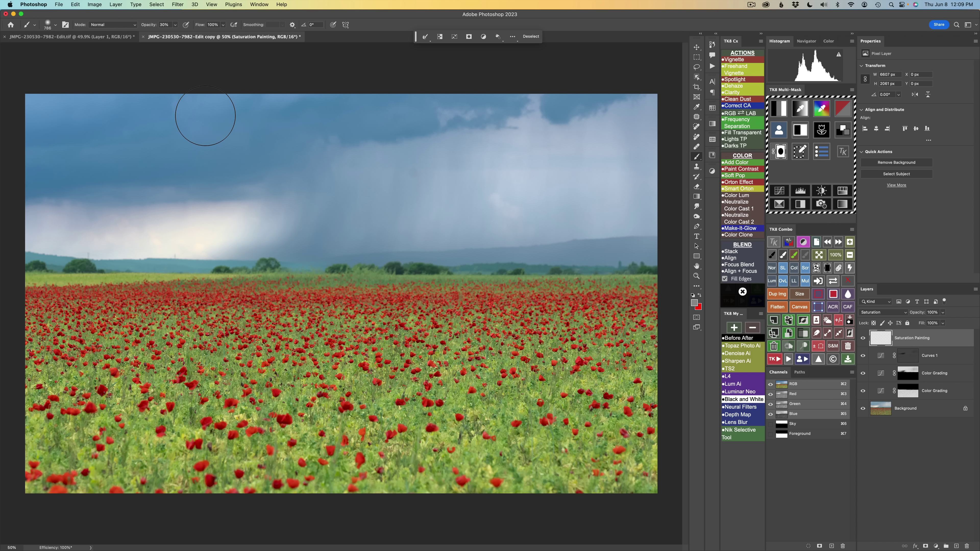
pyautogui.moveTo(213, 132)
pyautogui.keyDown('ctrl'); pyautogui.keyDown('alt'); pyautogui.mouseDown()
pyautogui.moveTo(225, 136)
pyautogui.moveTo(216, 127)
pyautogui.mouseUp(); pyautogui.keyUp('alt'); pyautogui.keyUp('ctrl')
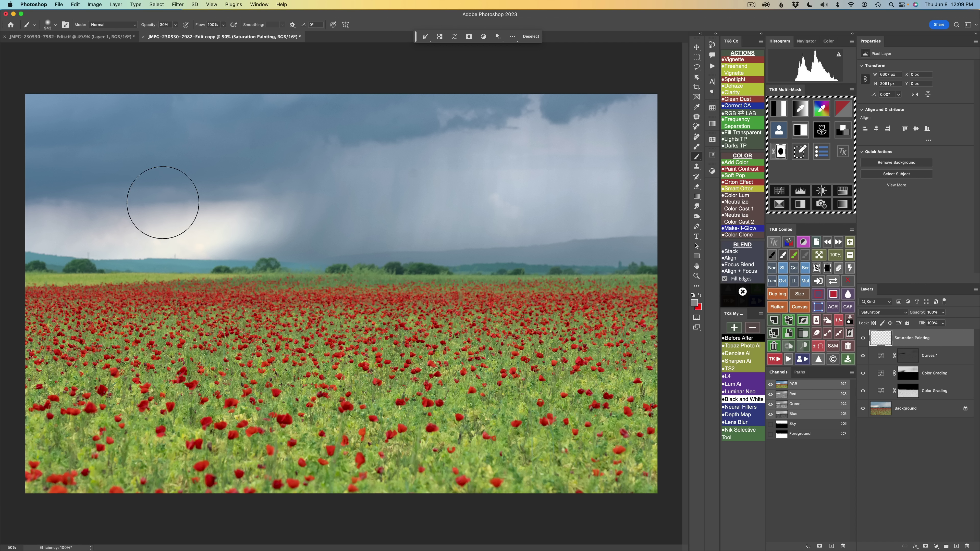
pyautogui.moveTo(609, 113)
pyautogui.mouseDown()
pyautogui.moveTo(584, 103)
pyautogui.moveTo(665, 101)
pyautogui.mouseUp()
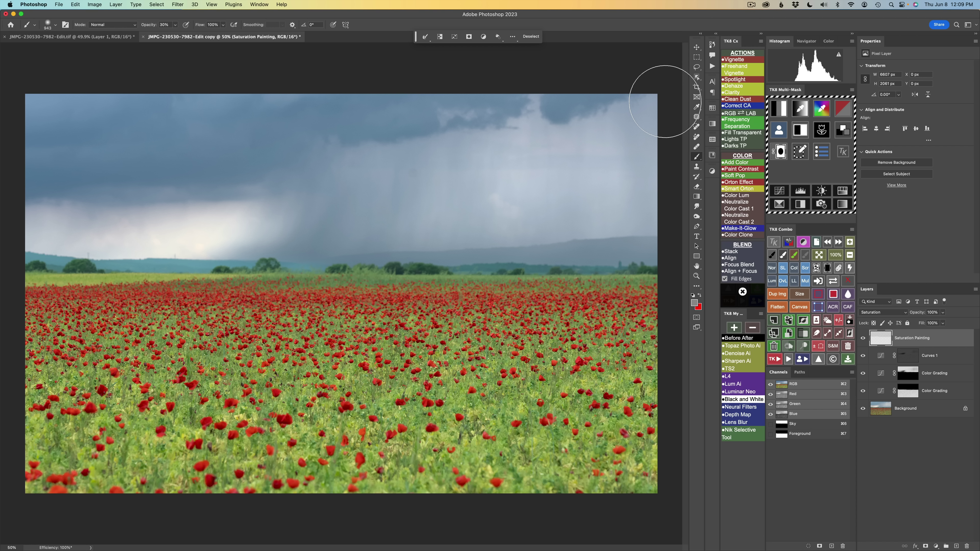
pyautogui.click(863, 338)
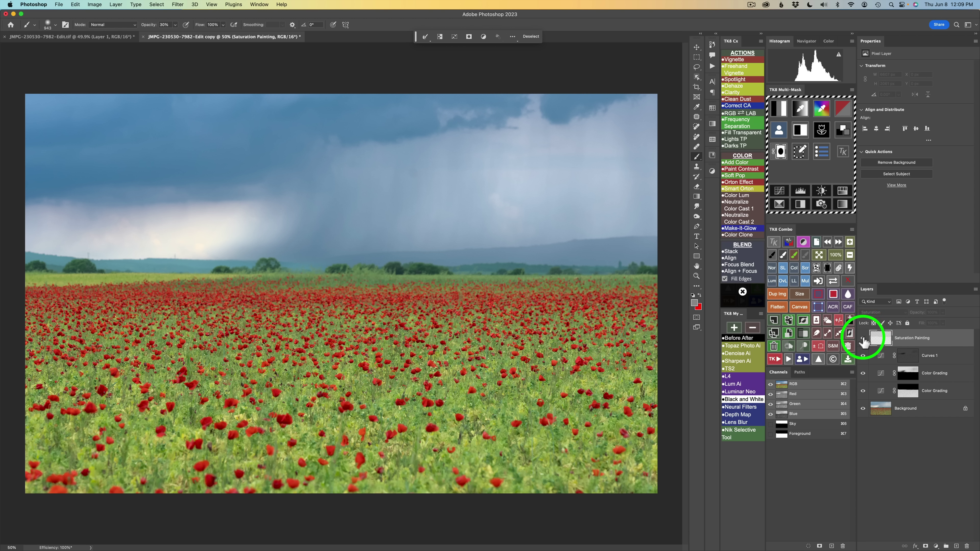
pyautogui.click(863, 338)
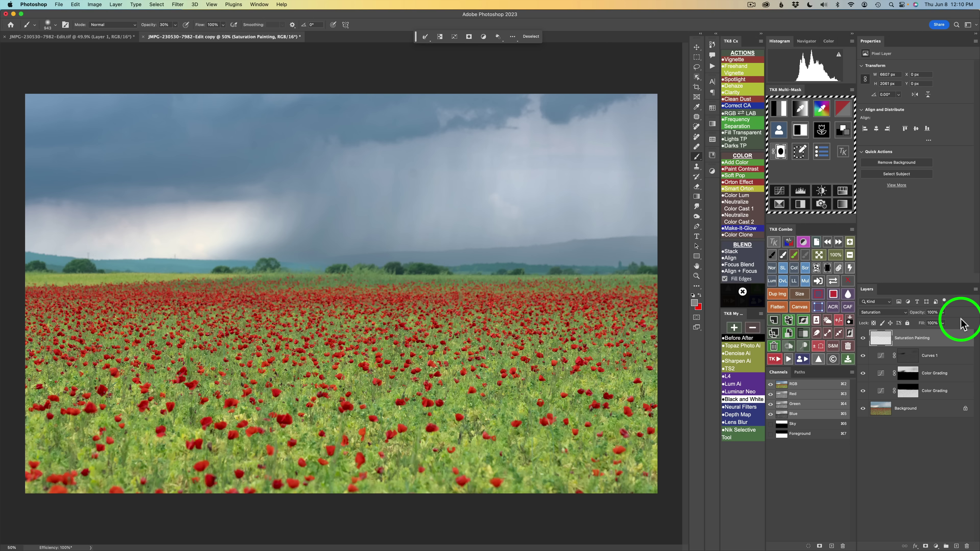
# Lower the Saturation Painting layer's opacity to 0% and raise it to 40% to soften the desaturation of the sky
pyautogui.doubleClick(933, 312)
pyautogui.write('0')
pyautogui.press('Return')
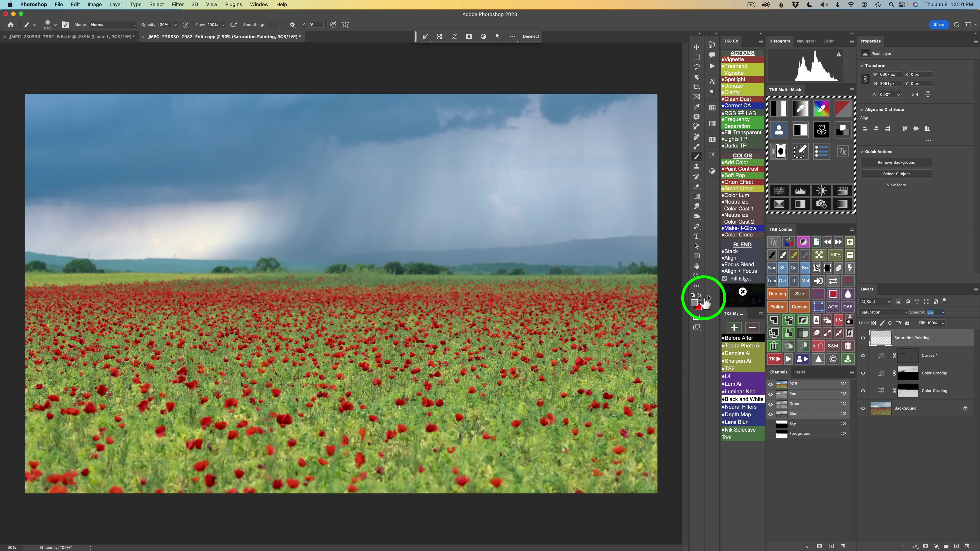
pyautogui.write('60')
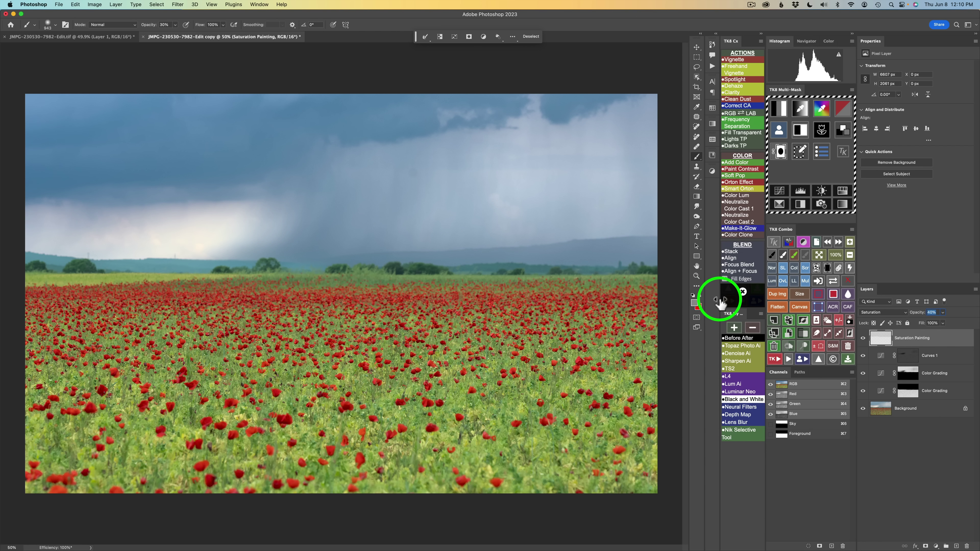
# Set the Saturation Painting layer's opacity to 86%, compare the sky with the layer hidden and shown, and release the selection
pyautogui.moveTo(729, 305); pyautogui.dragTo(744, 305)
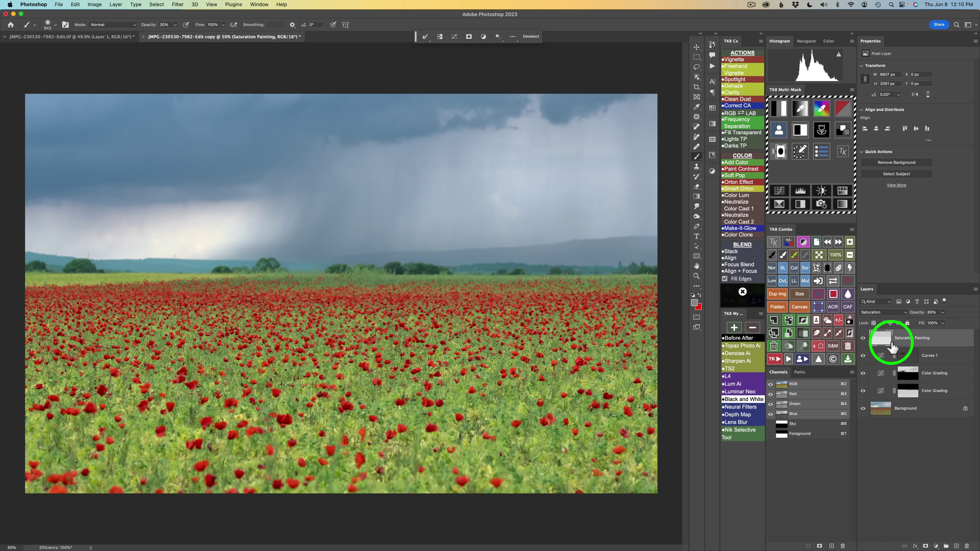
pyautogui.click(864, 339)
pyautogui.click(863, 338)
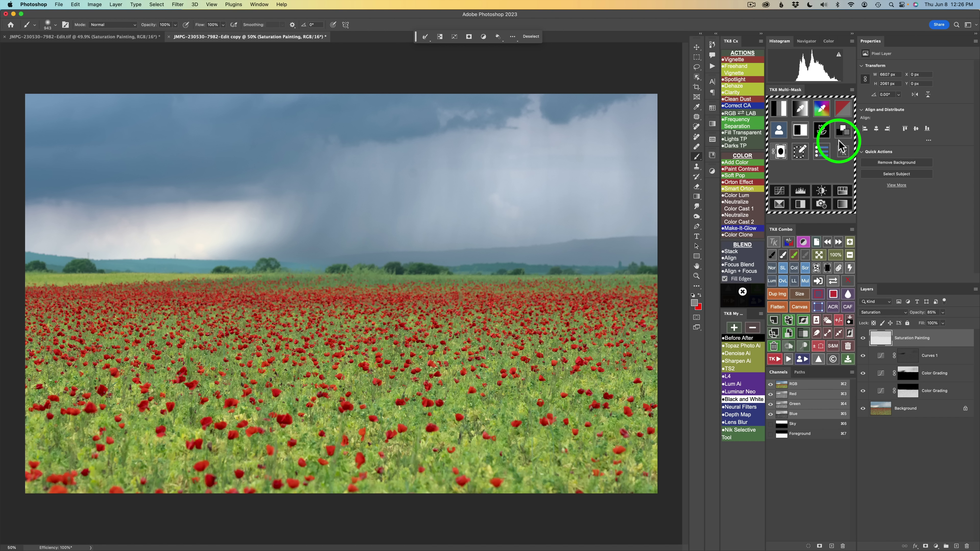
pyautogui.click(838, 320)
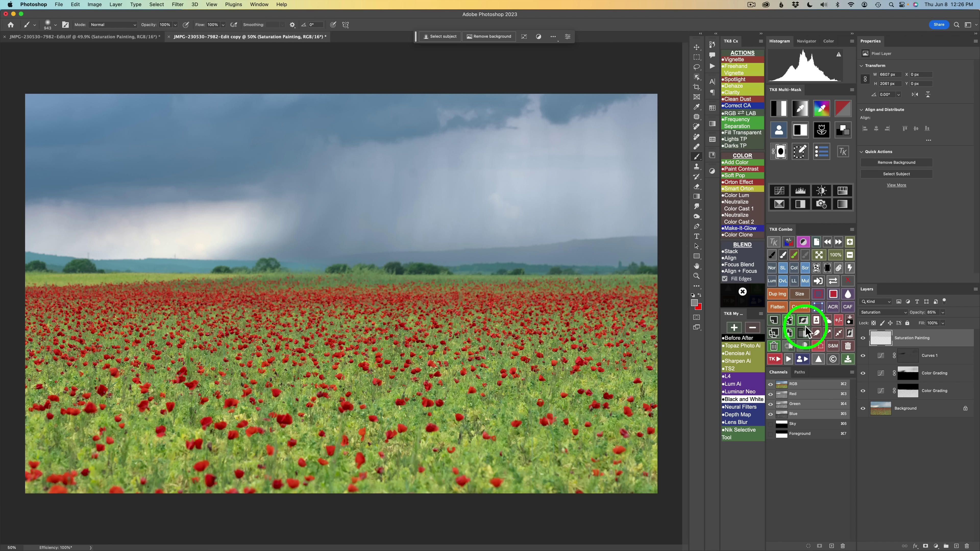
# Add a new empty pixel layer above Saturation Painting and set its blending mode to Saturation
pyautogui.click(775, 322)
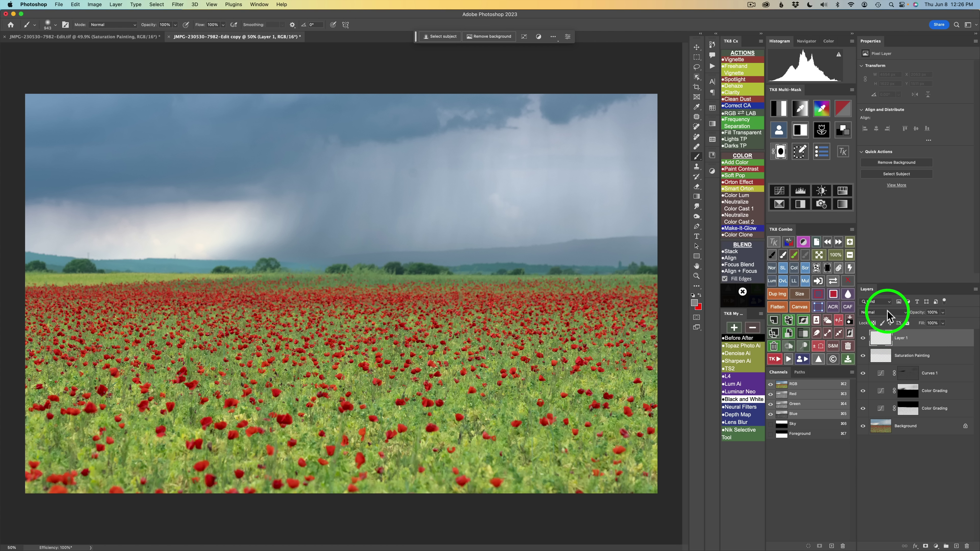
pyautogui.click(885, 311)
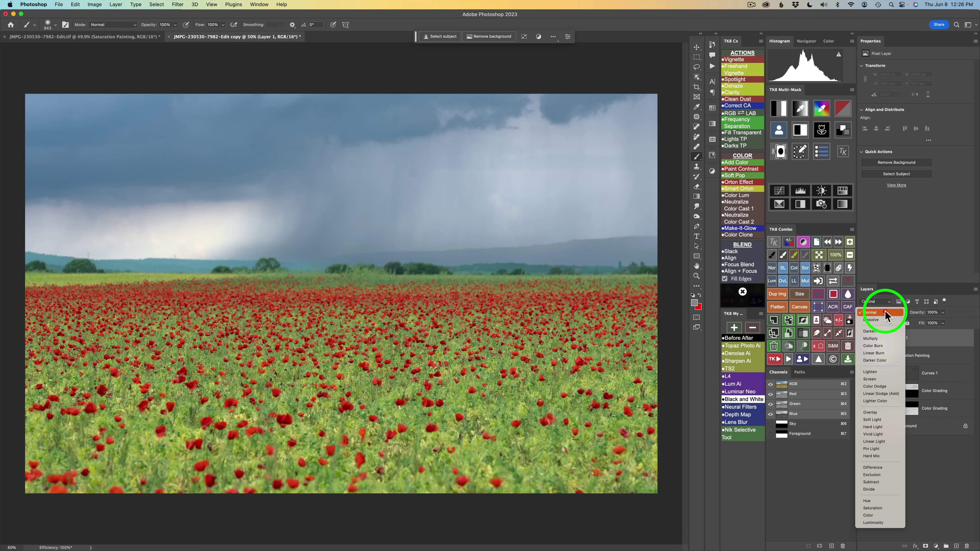
pyautogui.click(880, 508)
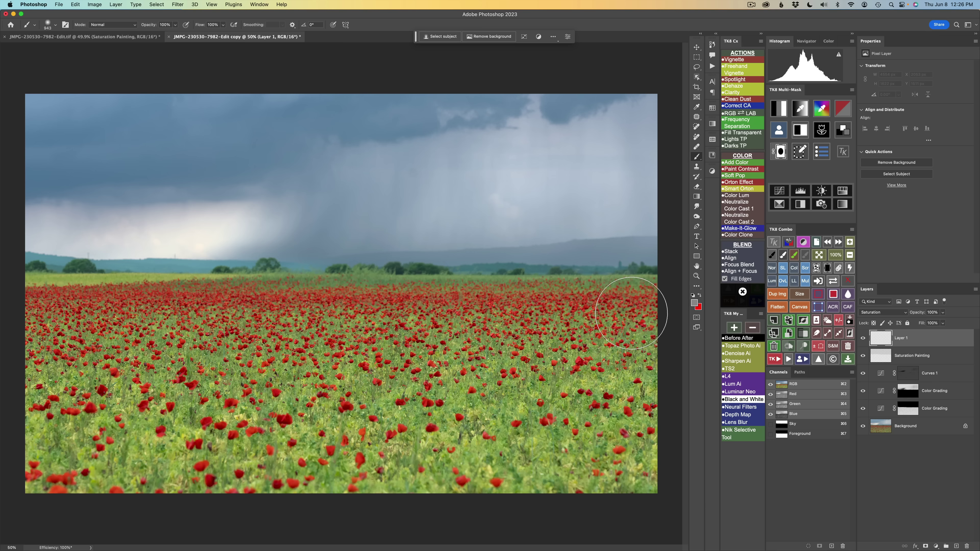
# Try painting the poppy field with gray on Layer 1, undo the stroke and set the brush opacity to 20%
pyautogui.moveTo(631, 313)
pyautogui.mouseDown()
pyautogui.moveTo(228, 328)
pyautogui.moveTo(492, 316)
pyautogui.moveTo(208, 316)
pyautogui.moveTo(601, 337)
pyautogui.moveTo(280, 347)
pyautogui.moveTo(301, 364)
pyautogui.moveTo(619, 367)
pyautogui.moveTo(213, 375)
pyautogui.moveTo(531, 392)
pyautogui.moveTo(442, 376)
pyautogui.moveTo(265, 375)
pyautogui.moveTo(534, 368)
pyautogui.moveTo(334, 350)
pyautogui.moveTo(466, 343)
pyautogui.mouseUp()
pyautogui.press('super+z')
pyautogui.press('2')
pyautogui.keyDown('super'); pyautogui.click(483, 391); pyautogui.keyUp('super')
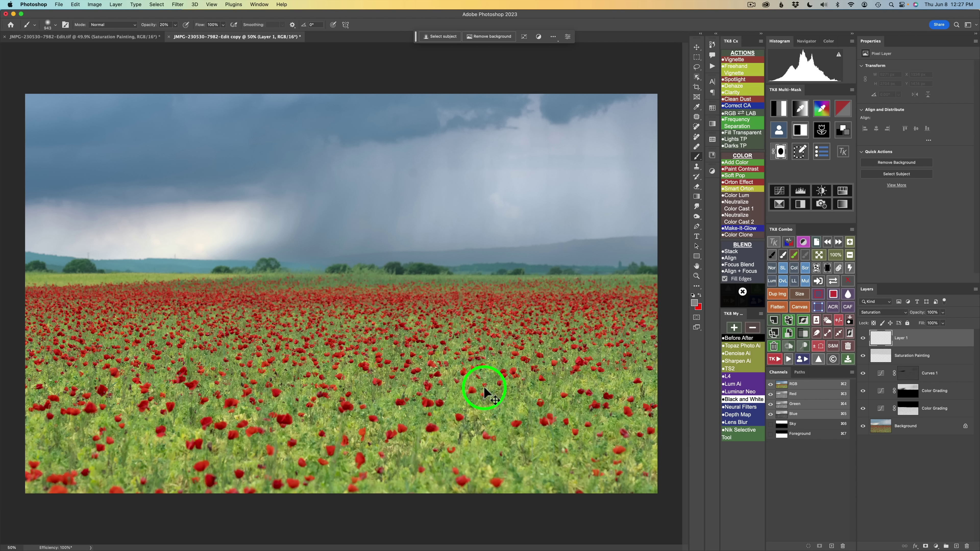
# Make red the foreground color, try a 100% opacity brush stroke over the poppy field on Layer 1, and undo it
pyautogui.click(699, 321)
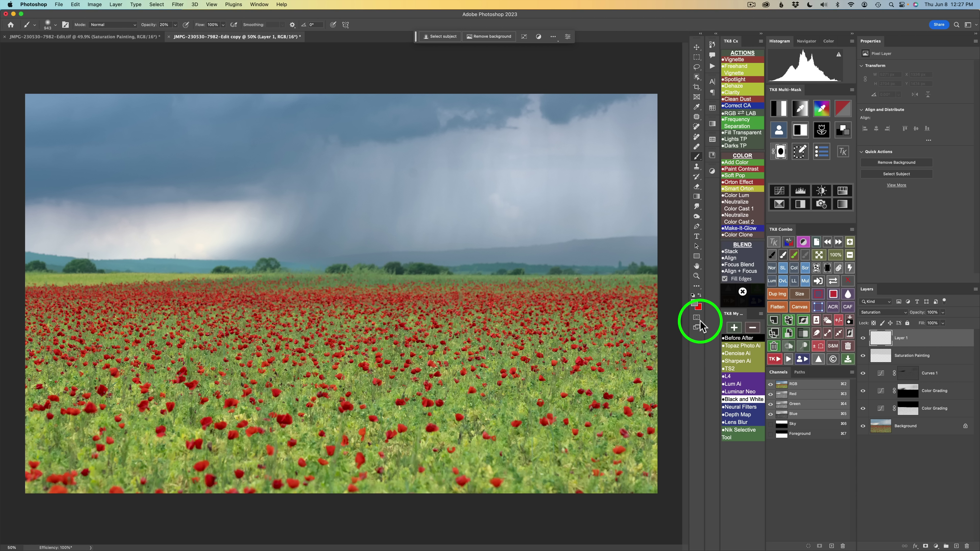
pyautogui.click(700, 295)
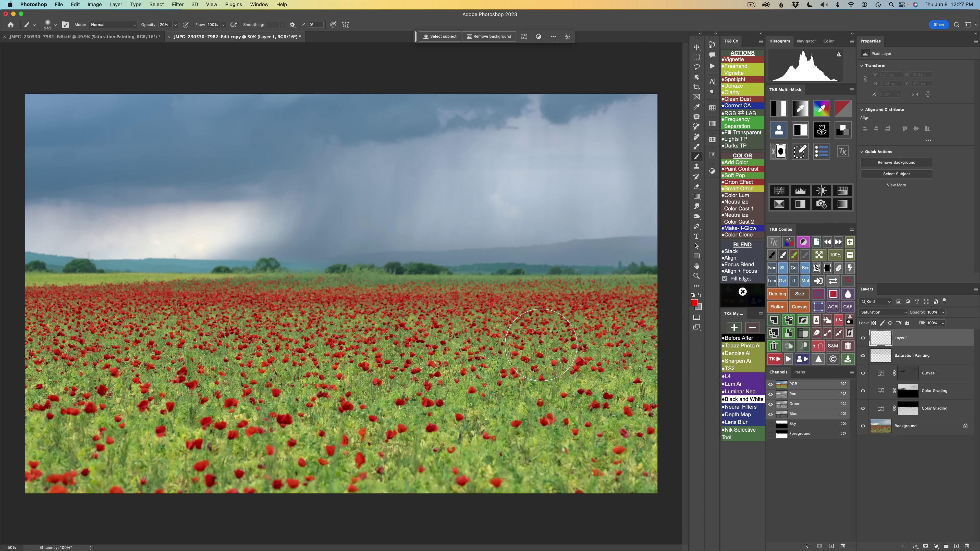
pyautogui.press('0')
pyautogui.moveTo(571, 332)
pyautogui.mouseDown()
pyautogui.moveTo(197, 336)
pyautogui.moveTo(384, 328)
pyautogui.moveTo(570, 343)
pyautogui.moveTo(526, 364)
pyautogui.moveTo(179, 395)
pyautogui.moveTo(584, 411)
pyautogui.moveTo(292, 413)
pyautogui.moveTo(269, 426)
pyautogui.moveTo(564, 430)
pyautogui.moveTo(268, 408)
pyautogui.moveTo(504, 404)
pyautogui.moveTo(422, 392)
pyautogui.mouseUp()
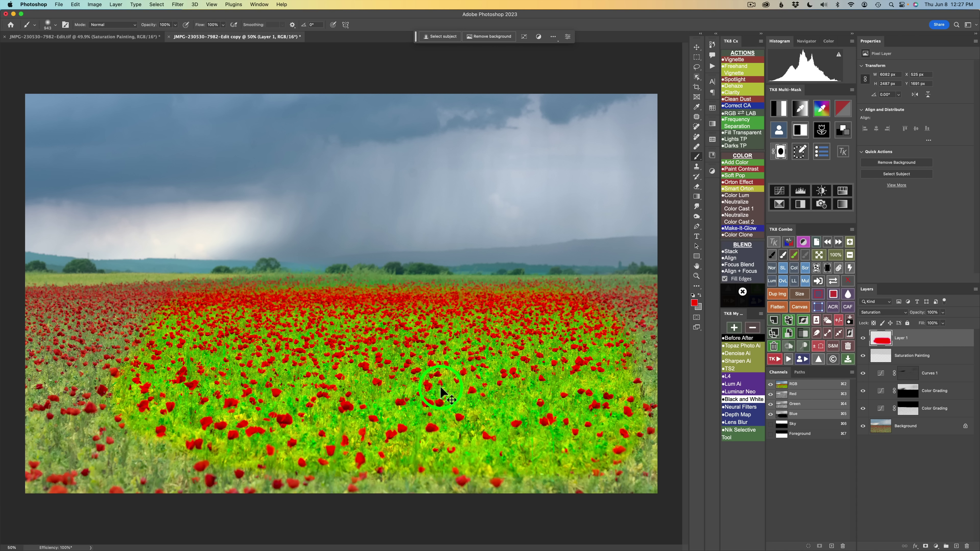
pyautogui.press('super+z')
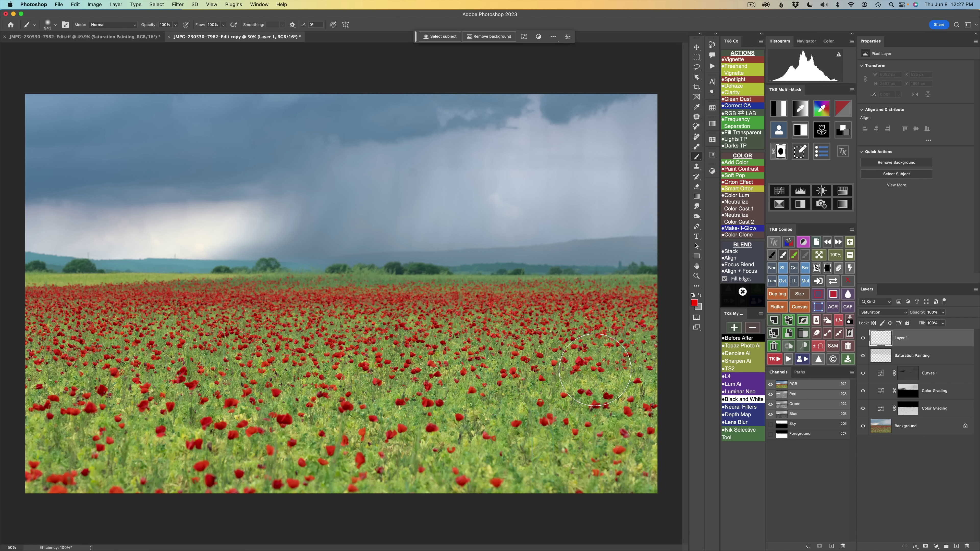
# Try boosting the field's saturation on Layer 1 with a 10% opacity red brush, and delete the layer
pyautogui.press('1')
pyautogui.moveTo(280, 380)
pyautogui.mouseDown()
pyautogui.moveTo(642, 377)
pyautogui.moveTo(585, 382)
pyautogui.moveTo(631, 371)
pyautogui.moveTo(400, 363)
pyautogui.moveTo(446, 373)
pyautogui.moveTo(625, 370)
pyautogui.moveTo(407, 380)
pyautogui.moveTo(594, 368)
pyautogui.moveTo(343, 371)
pyautogui.moveTo(601, 369)
pyautogui.moveTo(366, 371)
pyautogui.moveTo(568, 386)
pyautogui.moveTo(510, 384)
pyautogui.moveTo(537, 401)
pyautogui.moveTo(487, 386)
pyautogui.moveTo(468, 393)
pyautogui.moveTo(625, 438)
pyautogui.moveTo(302, 444)
pyautogui.moveTo(602, 459)
pyautogui.moveTo(312, 451)
pyautogui.moveTo(542, 455)
pyautogui.moveTo(402, 441)
pyautogui.moveTo(518, 409)
pyautogui.mouseUp()
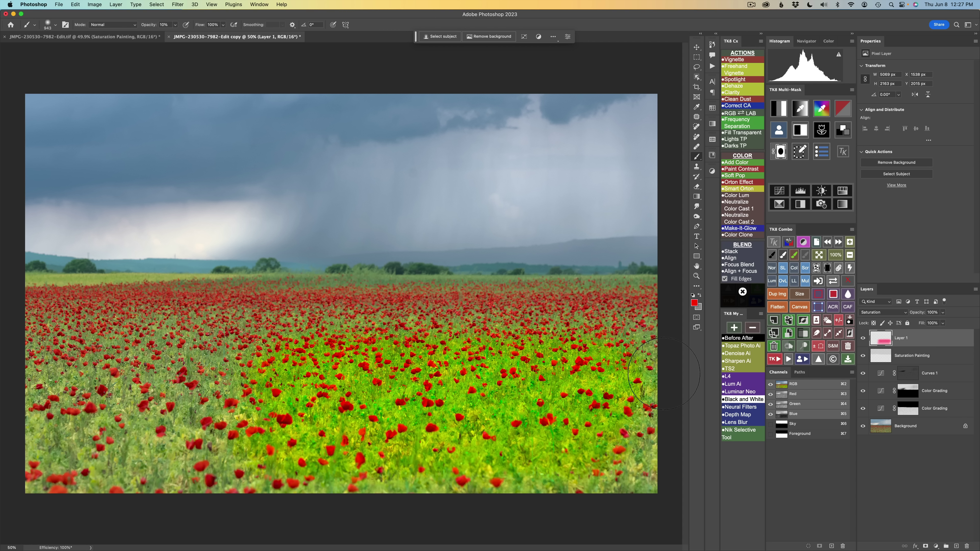
pyautogui.click(887, 339)
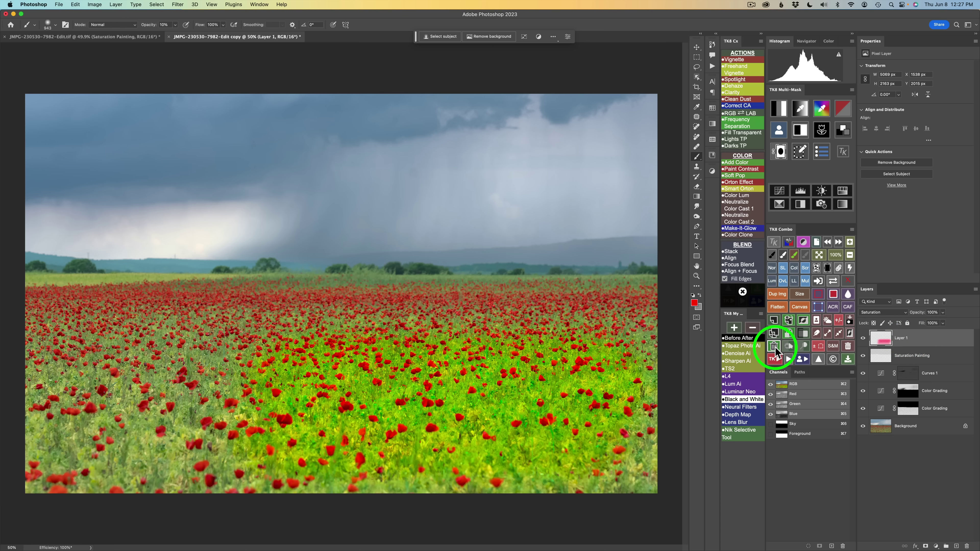
pyautogui.click(775, 348)
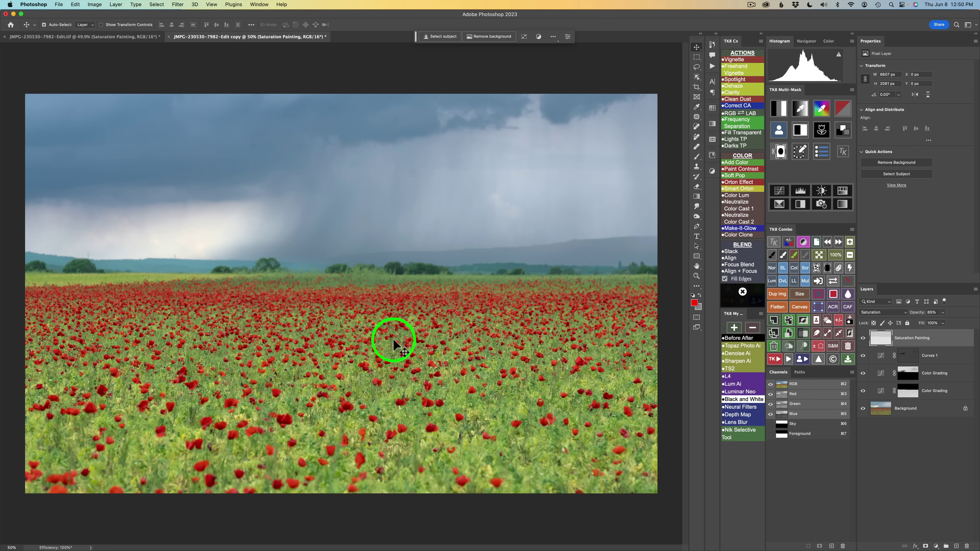
# Build a color mask from the field's green foliage, sampling #7f9359, and brighten the mask so the greens turn nearly white
pyautogui.click(823, 110)
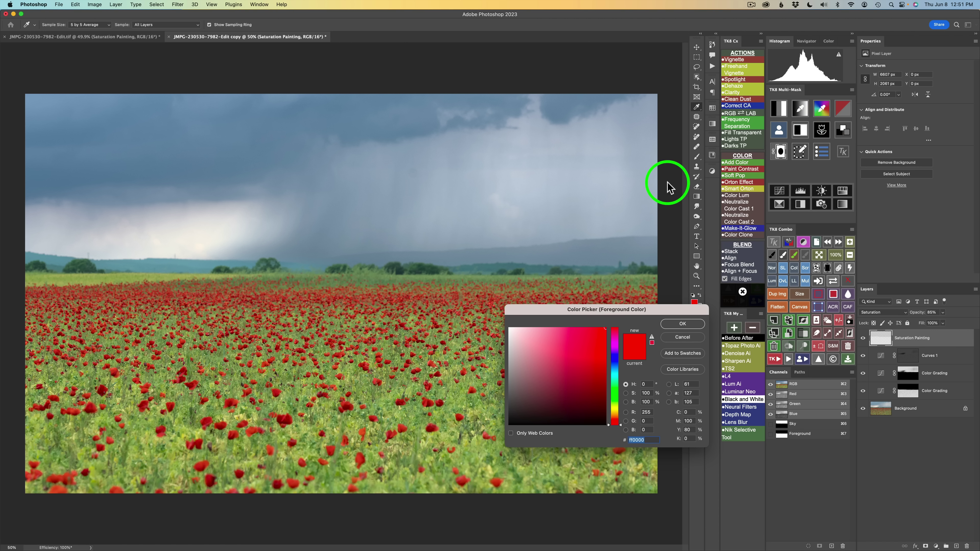
pyautogui.click(456, 346)
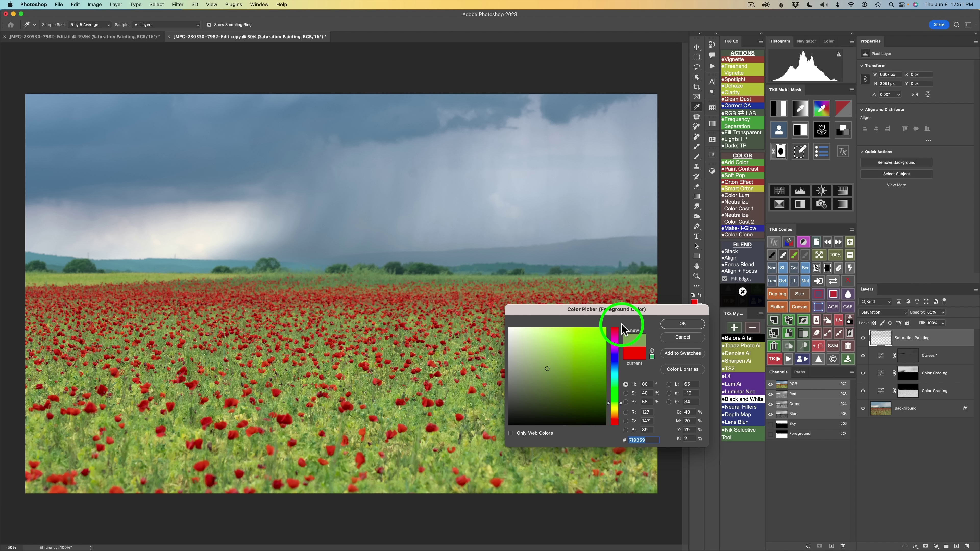
pyautogui.click(683, 324)
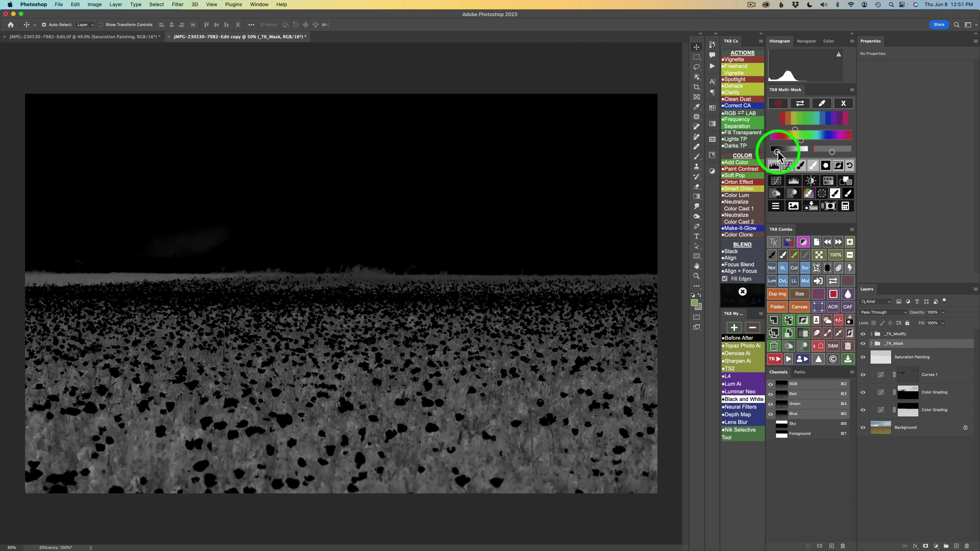
pyautogui.moveTo(777, 152); pyautogui.dragTo(800, 152)
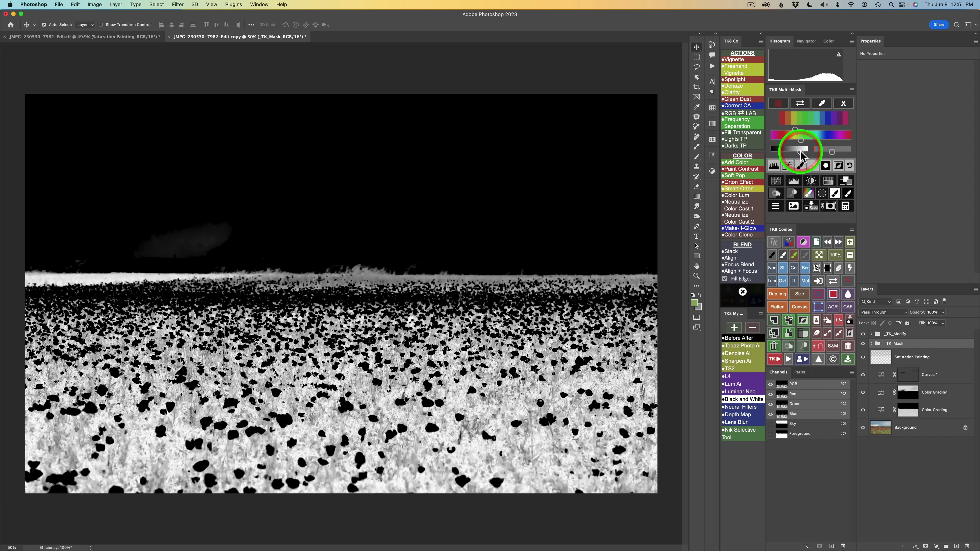
# Output the green mask as a Saturation Painting layer, paint the field with a 10% opacity red brush, and toggle the layer to compare
pyautogui.click(776, 207)
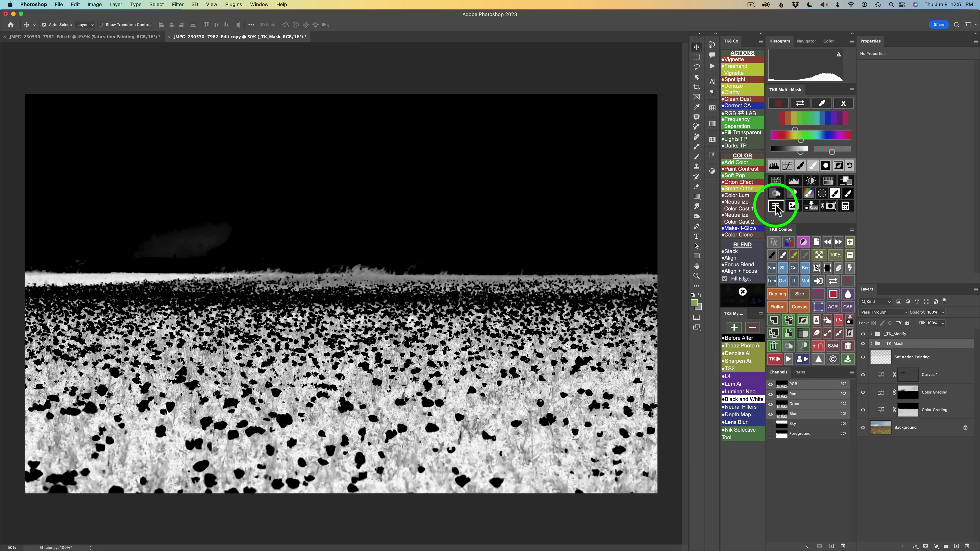
pyautogui.click(776, 207)
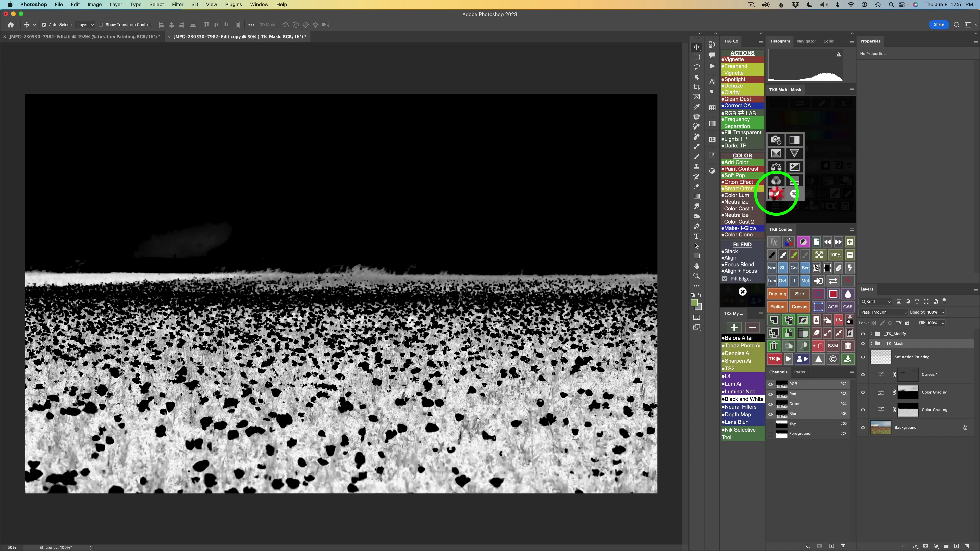
pyautogui.click(777, 193)
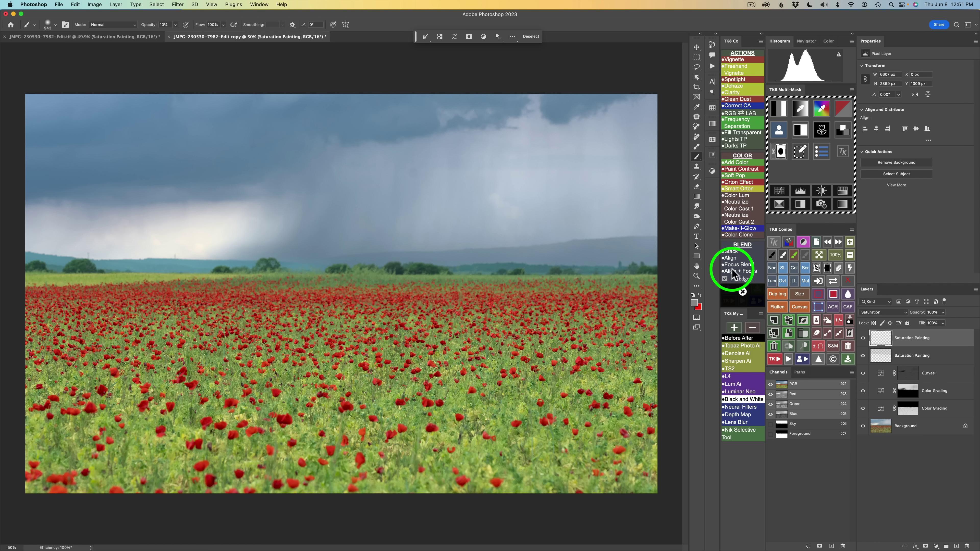
pyautogui.click(701, 295)
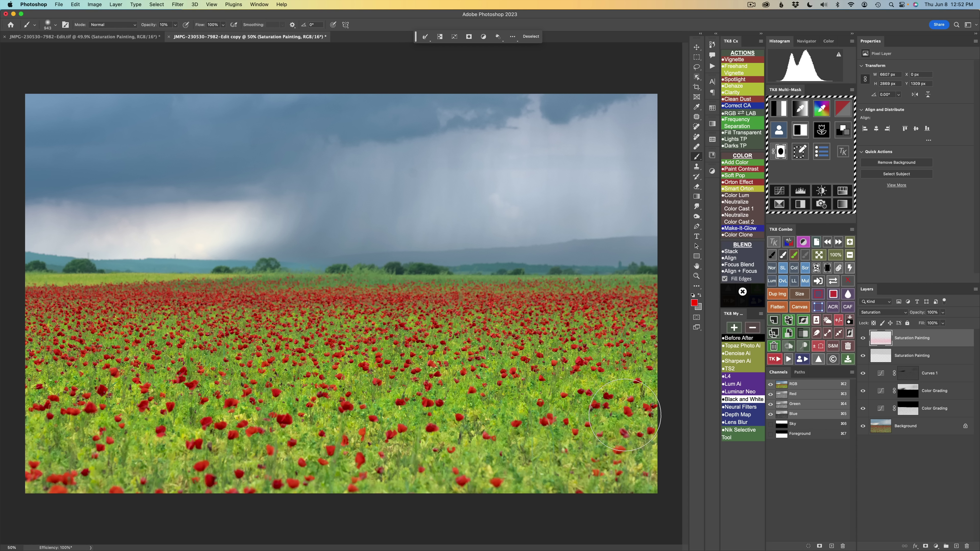
pyautogui.click(862, 338)
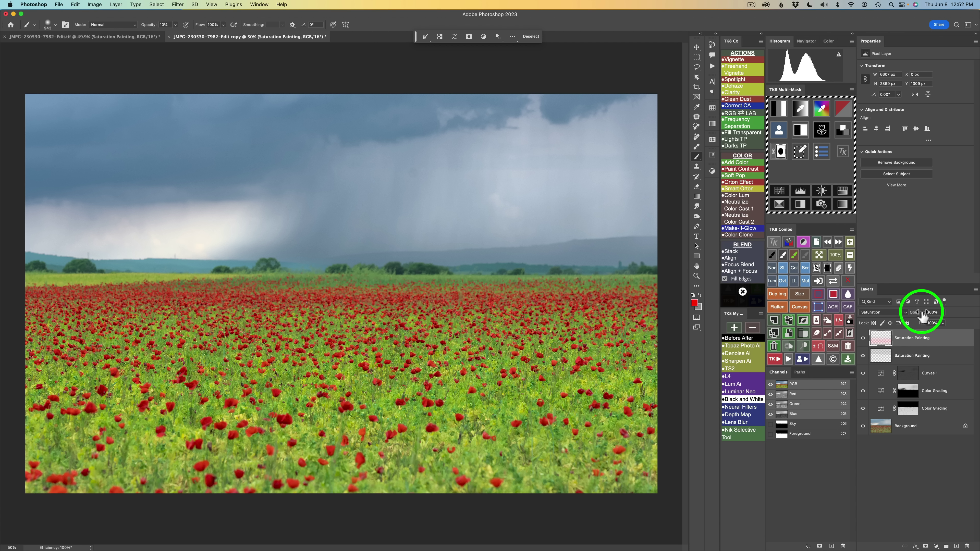
# Lower the new Saturation Painting layer's opacity to 0%, raise it to 81%, and compare the greens with the layer hidden and shown
pyautogui.moveTo(922, 314); pyautogui.dragTo(817, 314)
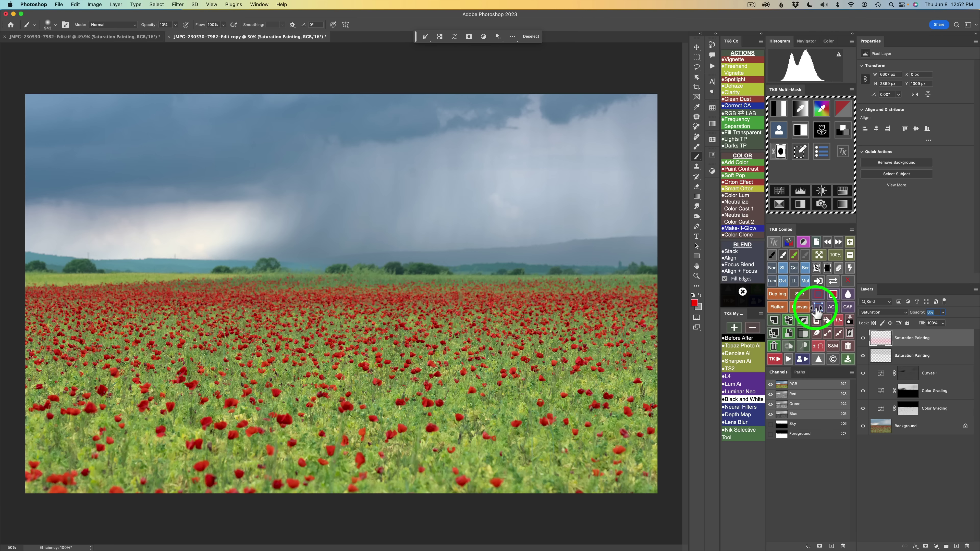
pyautogui.moveTo(817, 313); pyautogui.dragTo(847, 311)
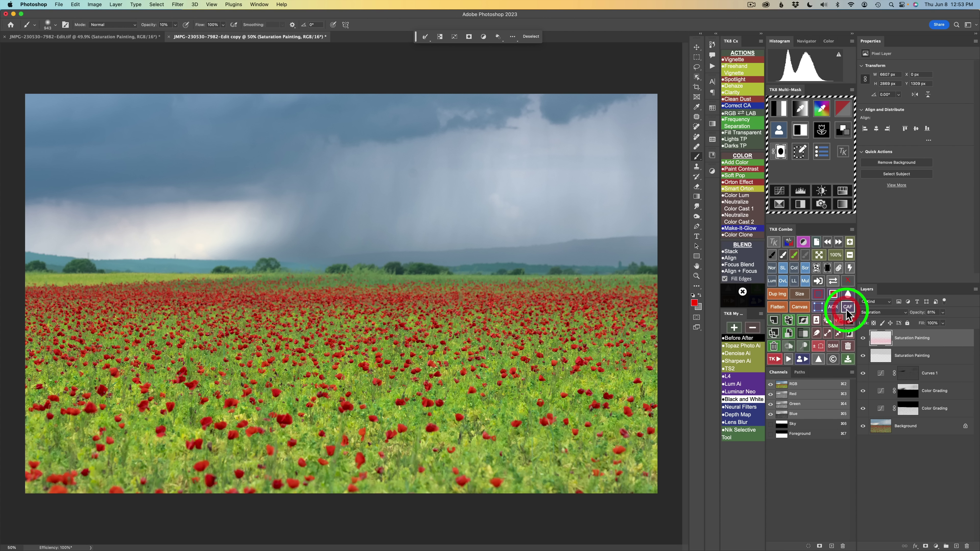
pyautogui.click(864, 340)
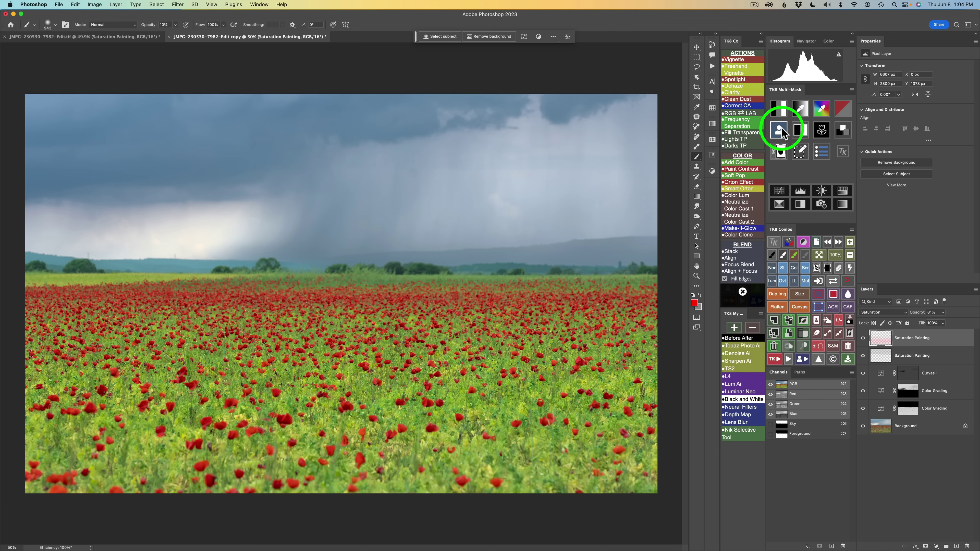
# Load the saved Sky mask, start a mask calculation with the multiply (×) operation, and exit the Sky mask to choose the second mask
pyautogui.click(780, 129)
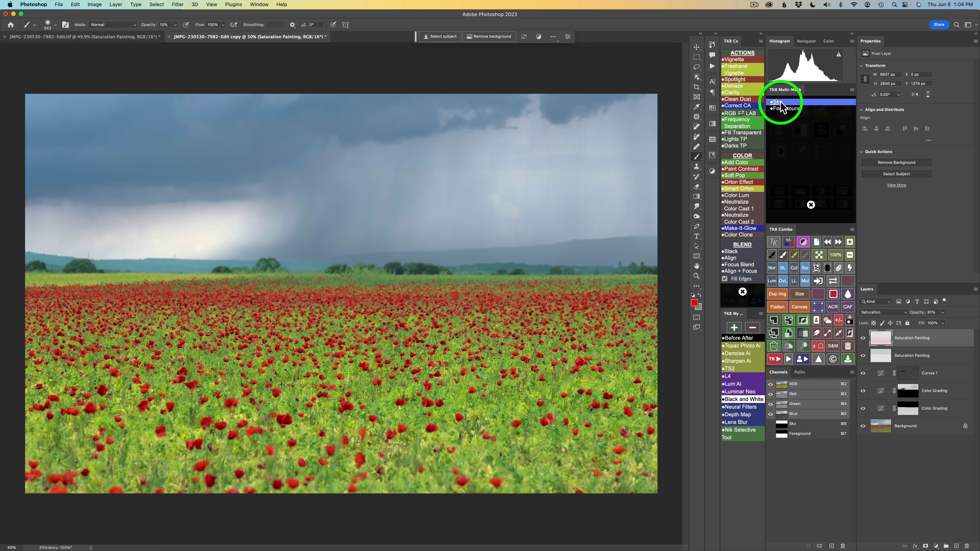
pyautogui.click(777, 102)
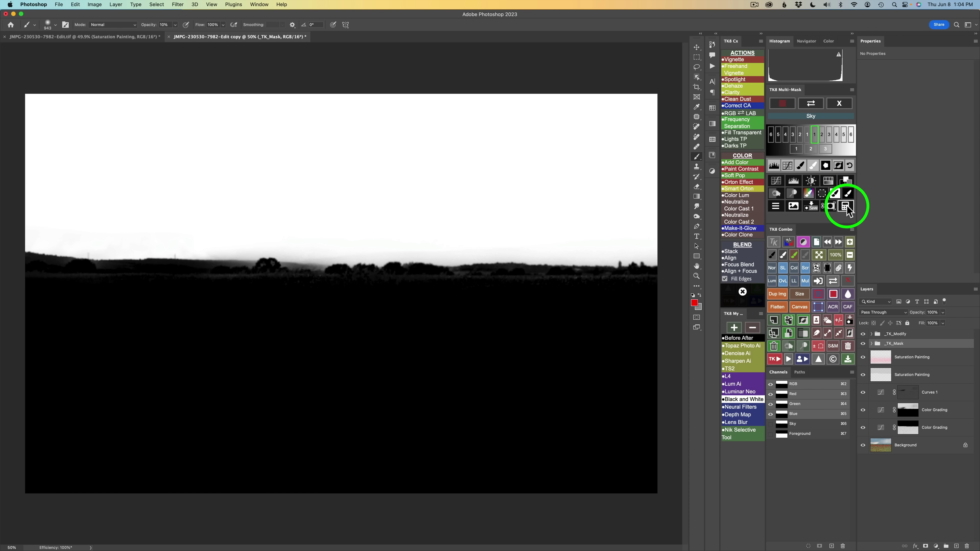
pyautogui.click(845, 207)
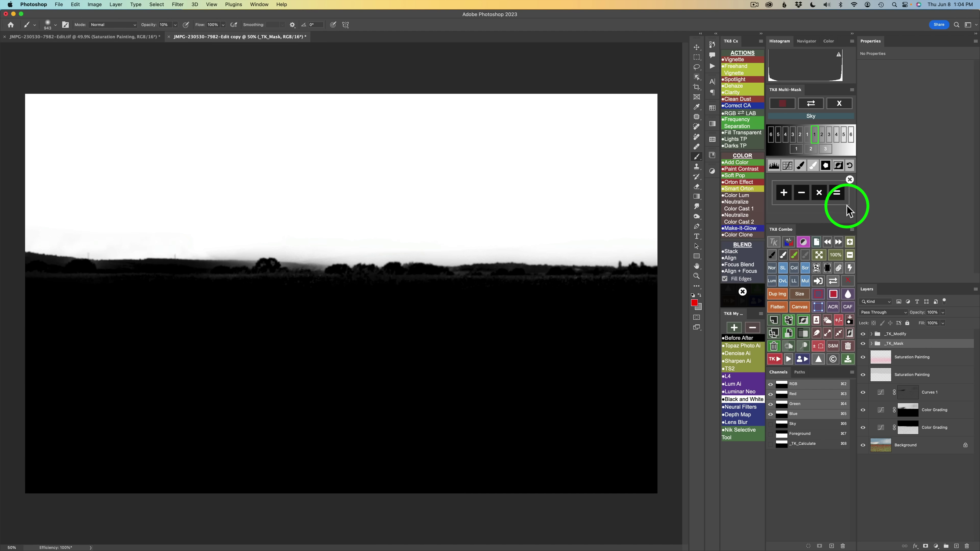
pyautogui.click(820, 192)
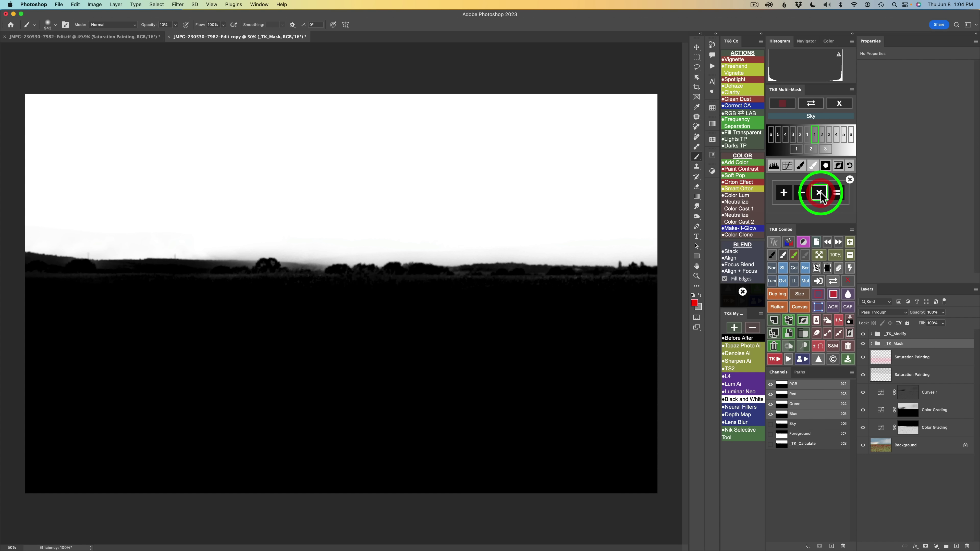
pyautogui.click(840, 106)
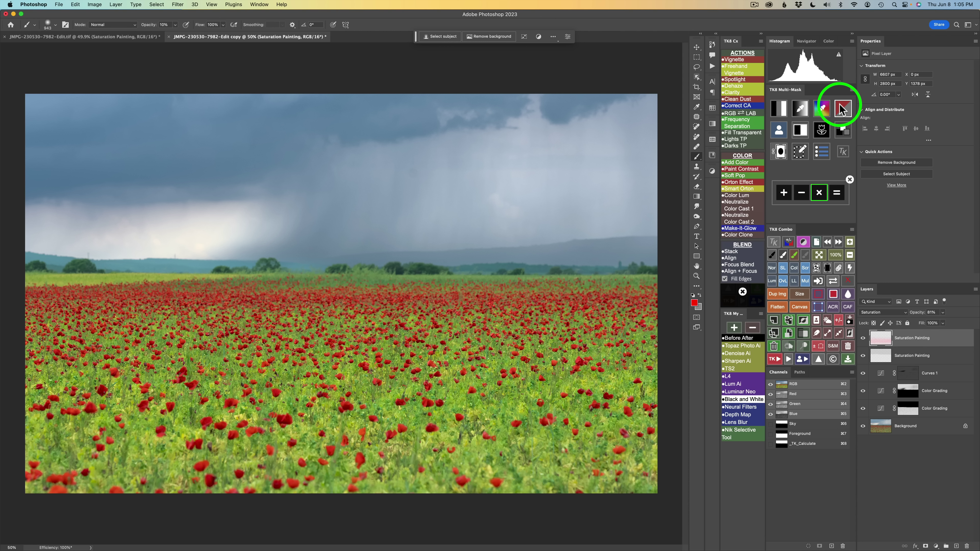
# Create a luminosity zone mask by sampling the dark cloud color #717b97 along the photo's upper edge, and increase the mask's contrast
pyautogui.click(800, 110)
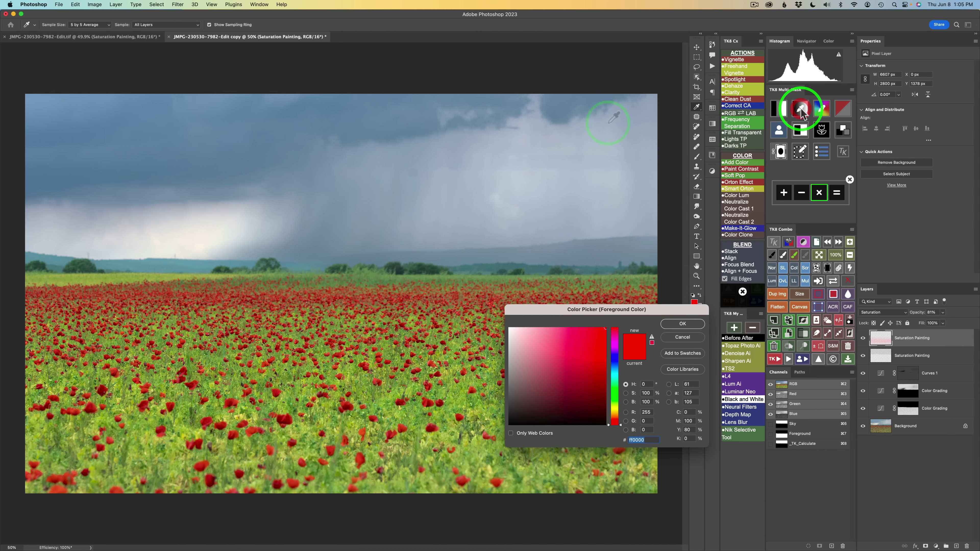
pyautogui.click(556, 105)
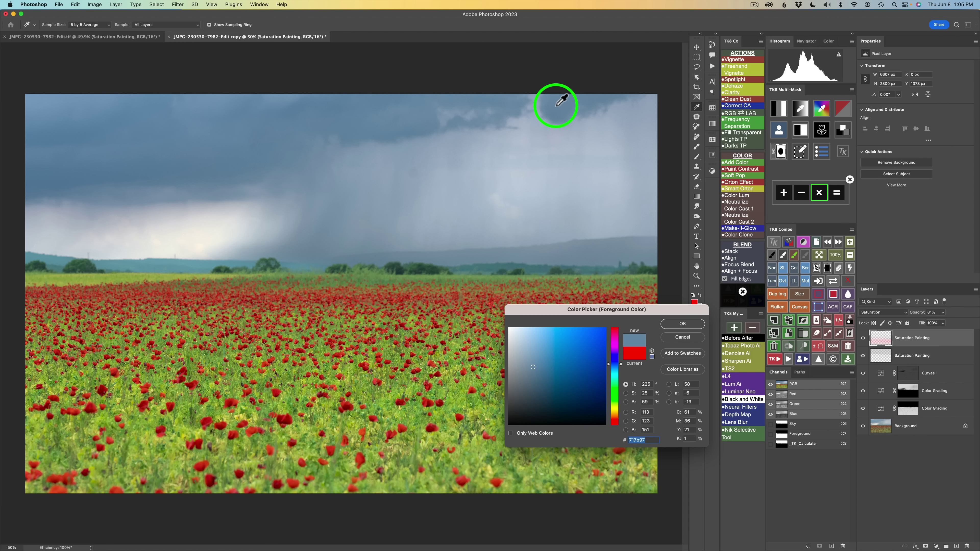
pyautogui.click(683, 323)
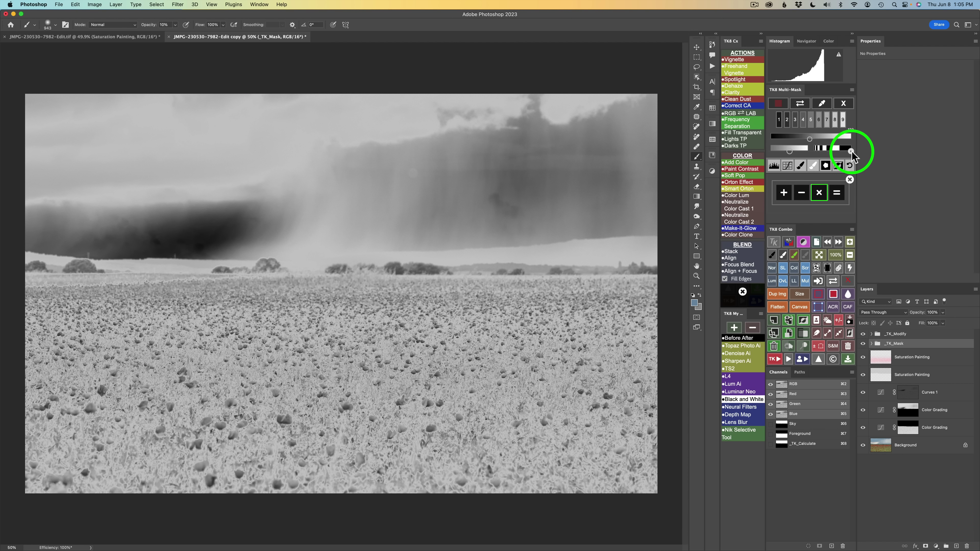
pyautogui.moveTo(850, 151); pyautogui.dragTo(835, 152)
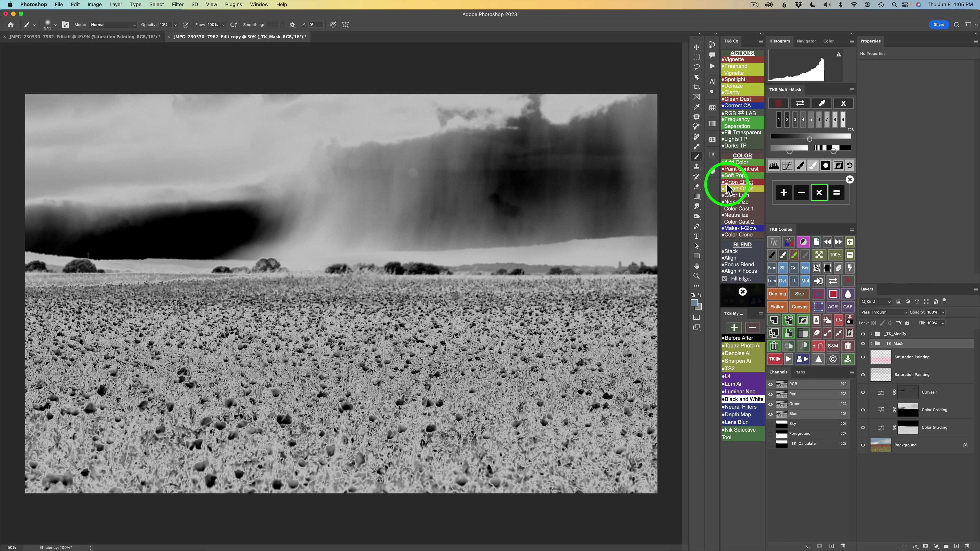
# Brighten the zone mask, multiply it with the Sky mask, and output the result as a Burn (black paint) layer
pyautogui.moveTo(789, 151); pyautogui.dragTo(797, 151)
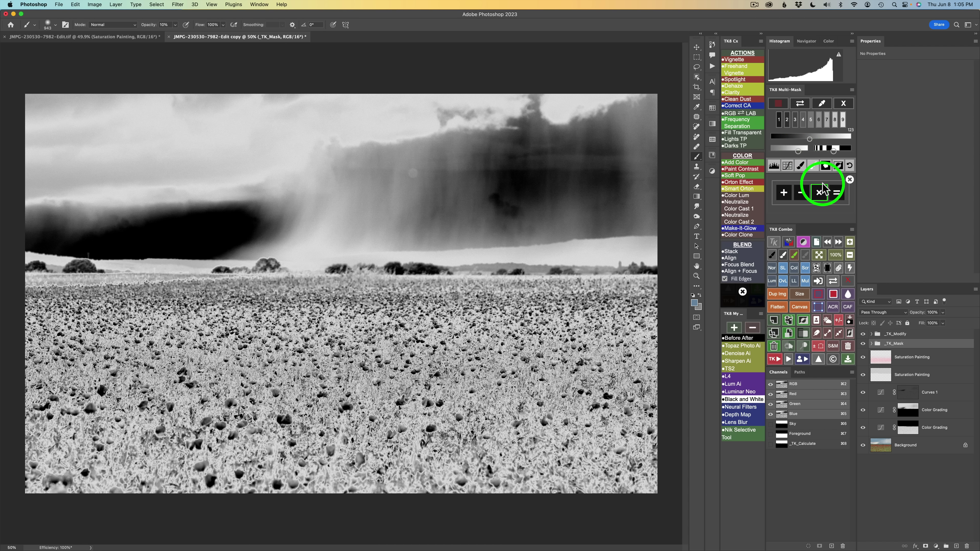
pyautogui.click(838, 194)
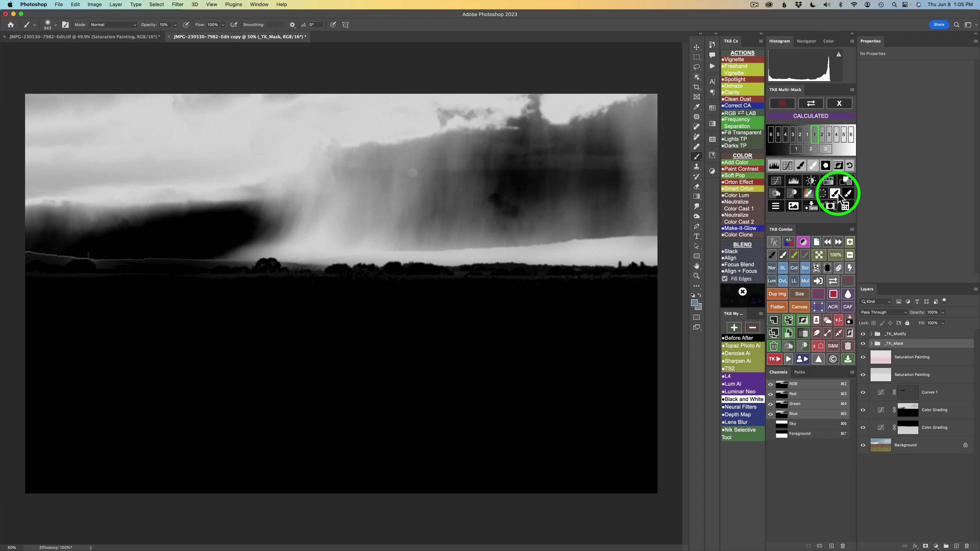
pyautogui.click(774, 194)
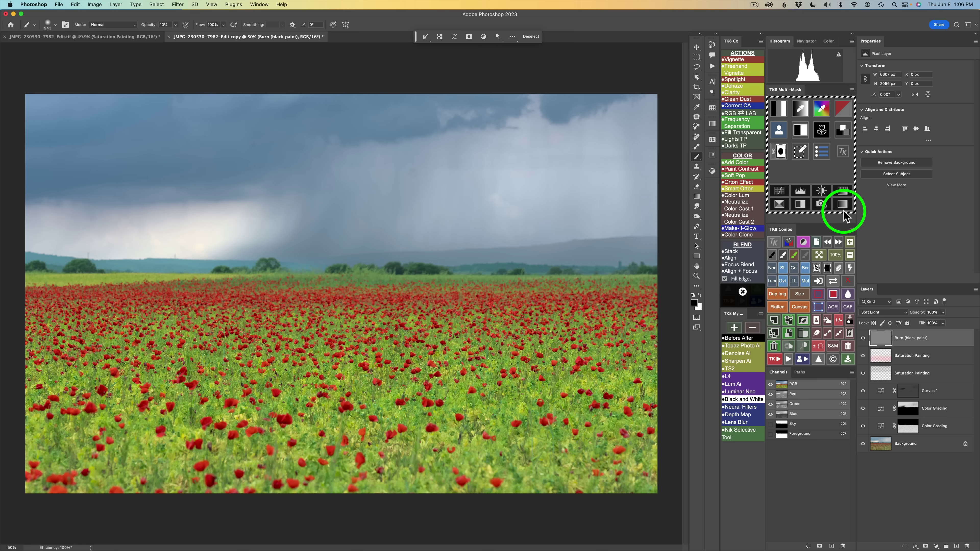
# Darken the upper clouds on the Burn layer with a 10% opacity black brush, compare before and after, and set the foreground to 50% gray
pyautogui.moveTo(468, 109)
pyautogui.mouseDown()
pyautogui.moveTo(553, 119)
pyautogui.moveTo(642, 101)
pyautogui.moveTo(466, 113)
pyautogui.moveTo(619, 128)
pyautogui.moveTo(356, 111)
pyautogui.moveTo(207, 115)
pyautogui.moveTo(2, 166)
pyautogui.mouseUp()
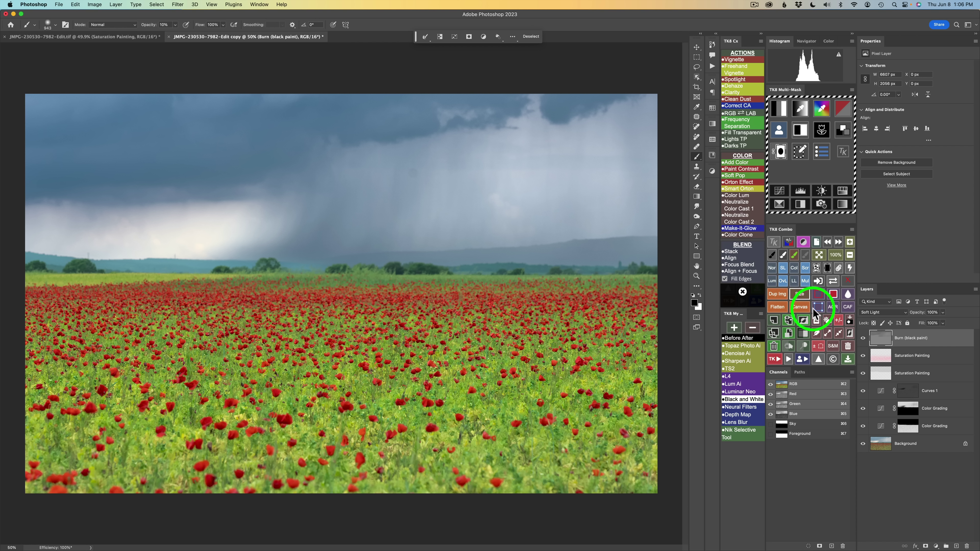
pyautogui.click(863, 339)
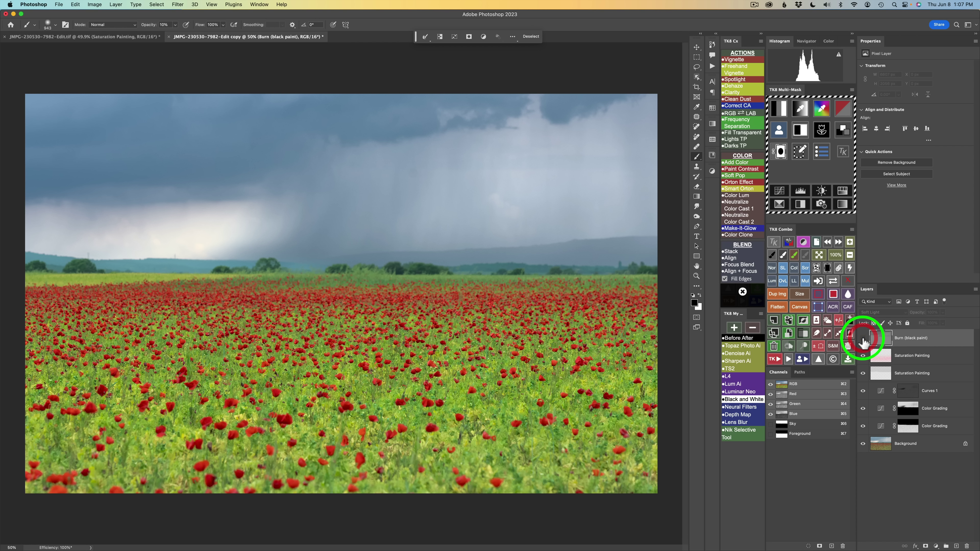
pyautogui.click(863, 339)
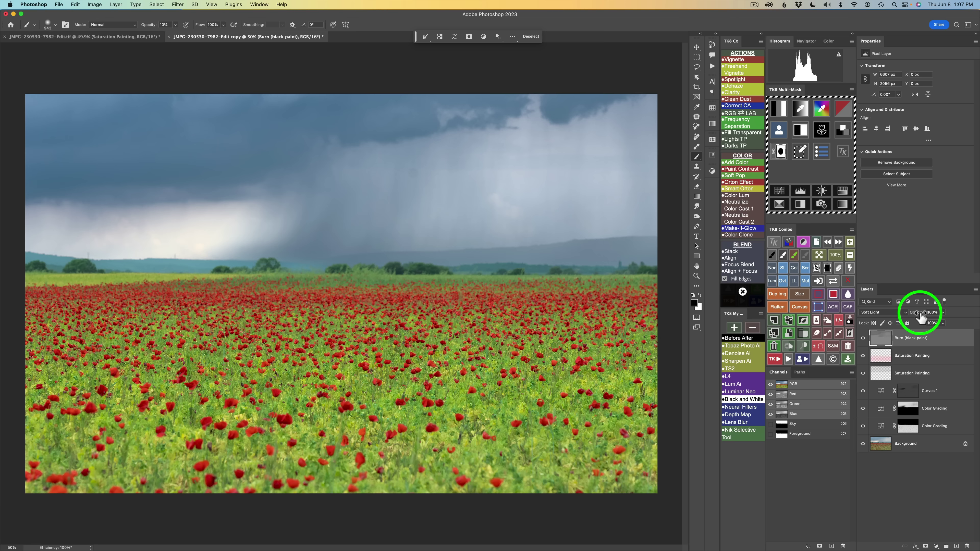
pyautogui.moveTo(920, 314)
pyautogui.mouseDown()
pyautogui.moveTo(903, 313)
pyautogui.moveTo(964, 320)
pyautogui.mouseUp()
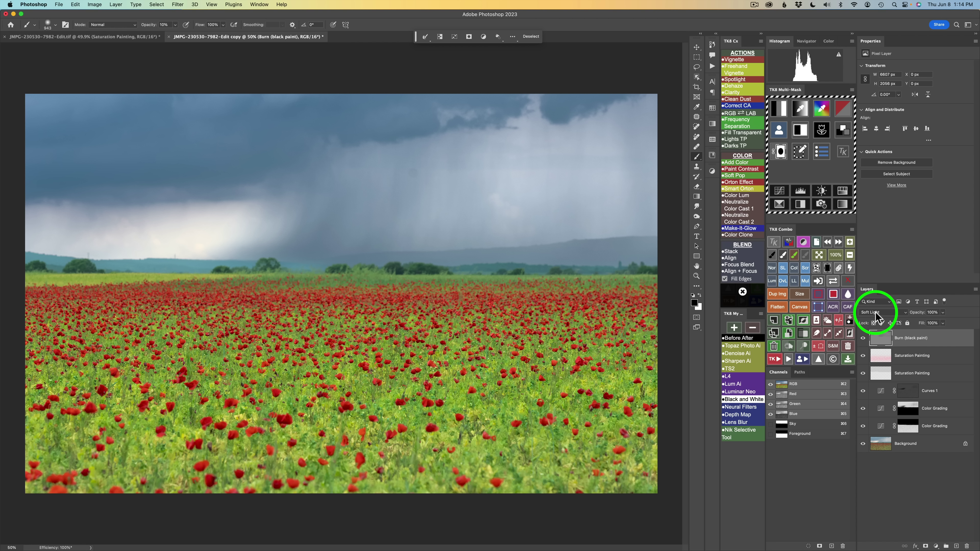
pyautogui.click(806, 255)
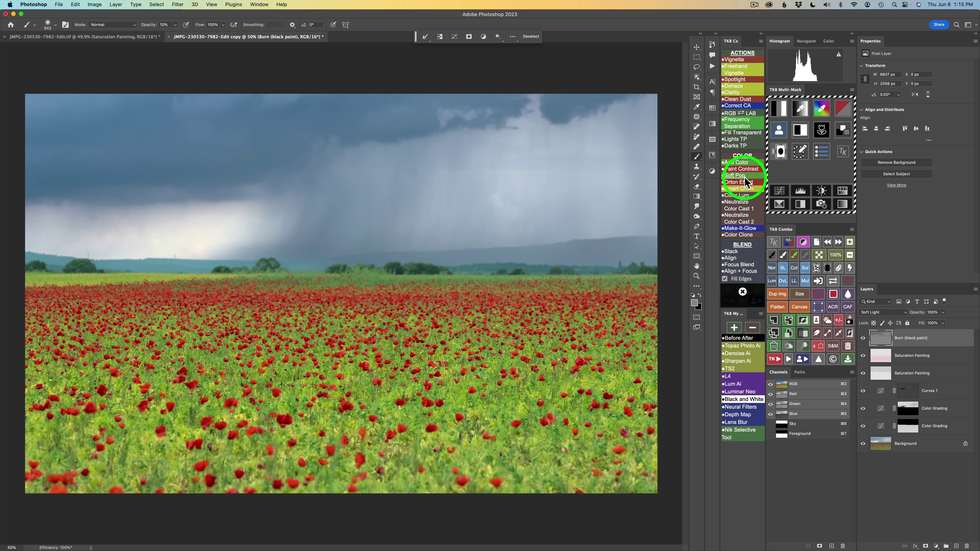
# Create a color mask by sampling a red poppy in the middle of the field, and brighten the mask
pyautogui.click(822, 112)
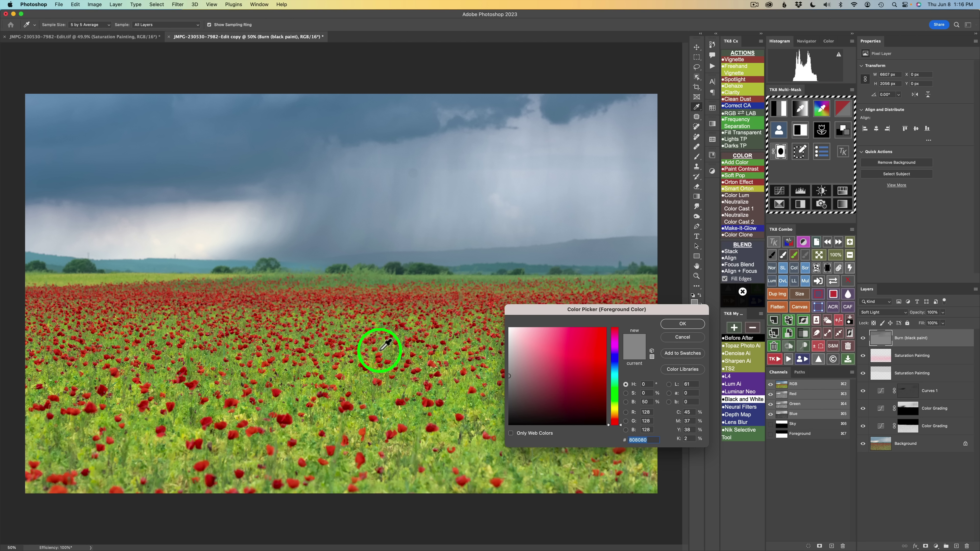
pyautogui.click(364, 363)
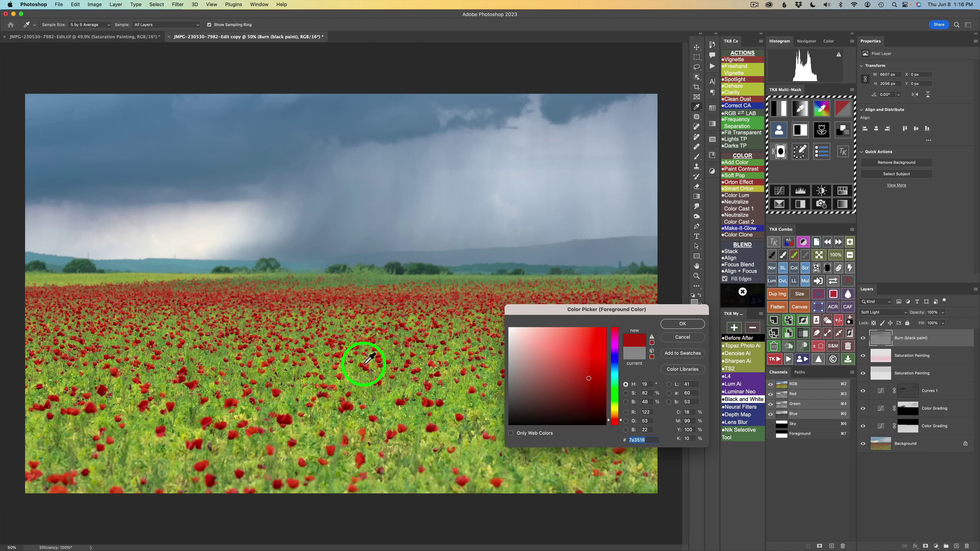
pyautogui.click(670, 324)
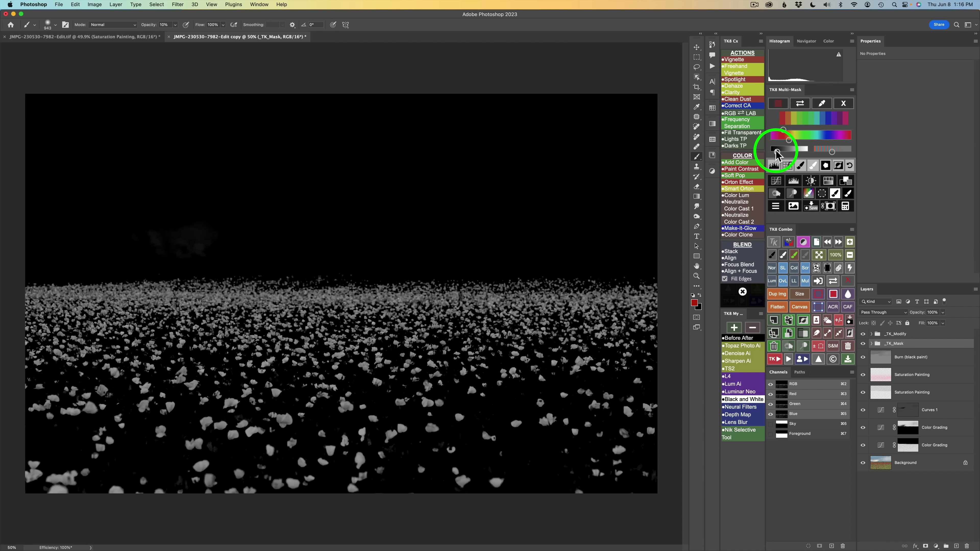
pyautogui.moveTo(776, 151); pyautogui.dragTo(794, 155)
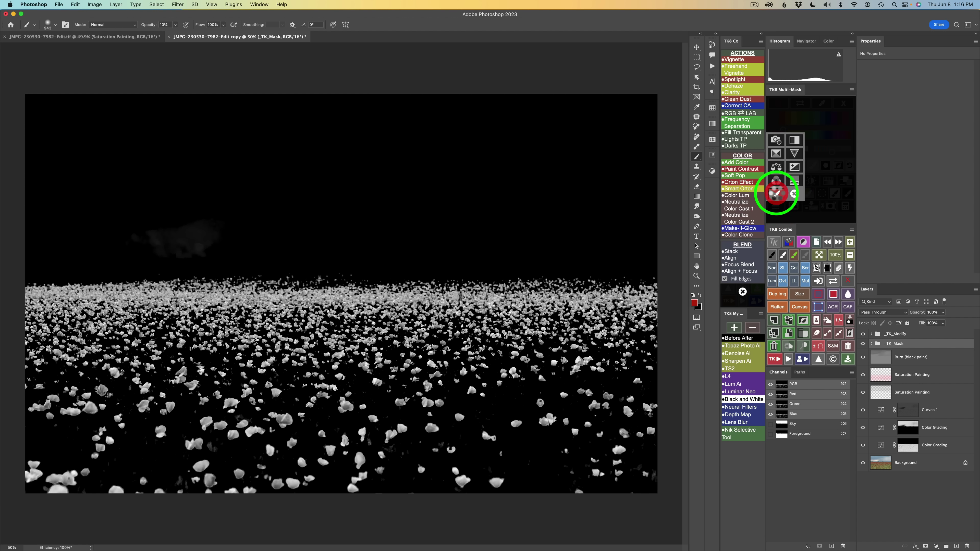
# Output the red mask as a Saturation Painting layer and paint over the poppies with a 10% opacity red brush
pyautogui.click(777, 195)
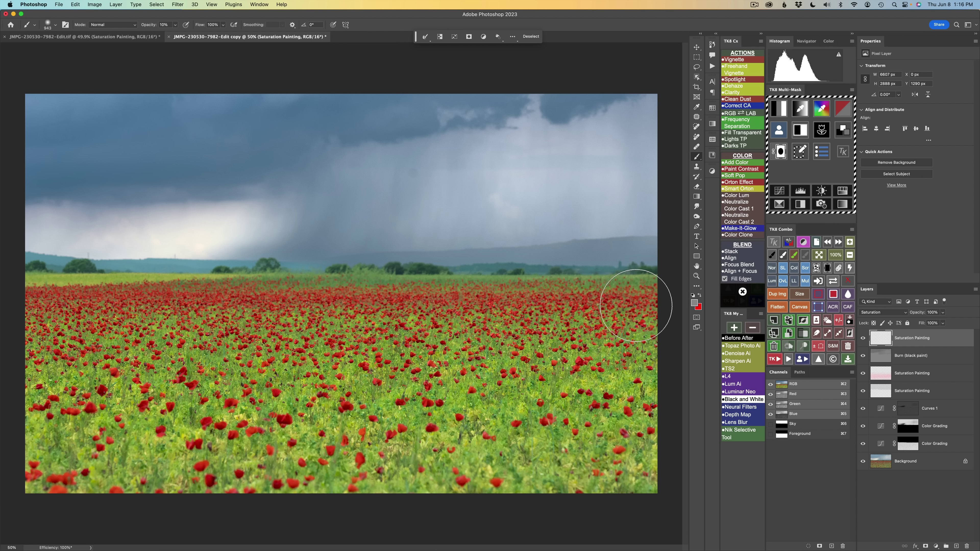
pyautogui.click(696, 303)
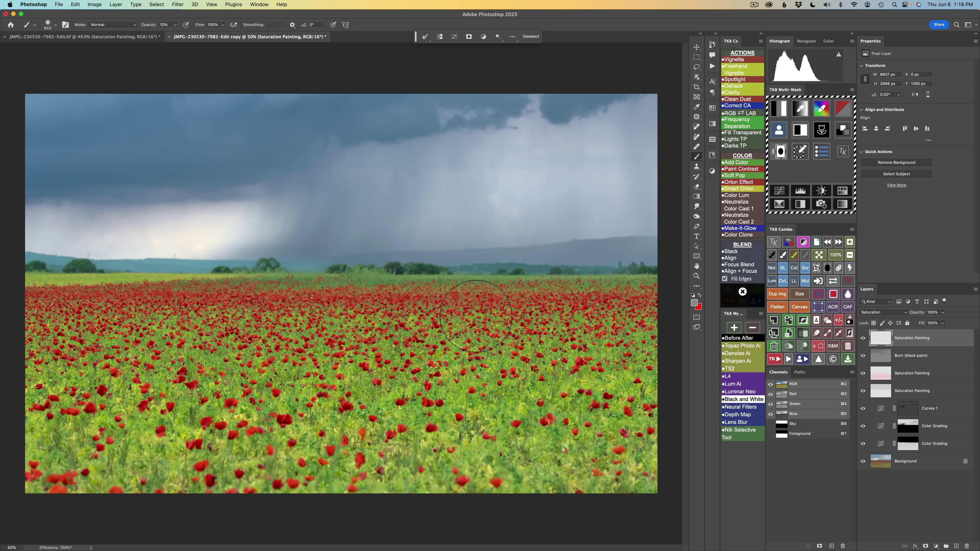
pyautogui.click(701, 302)
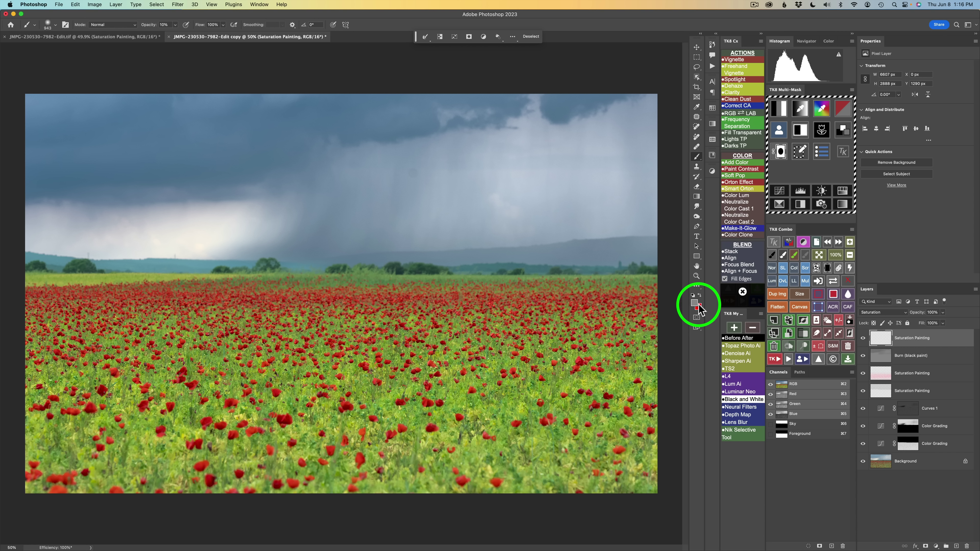
pyautogui.click(700, 295)
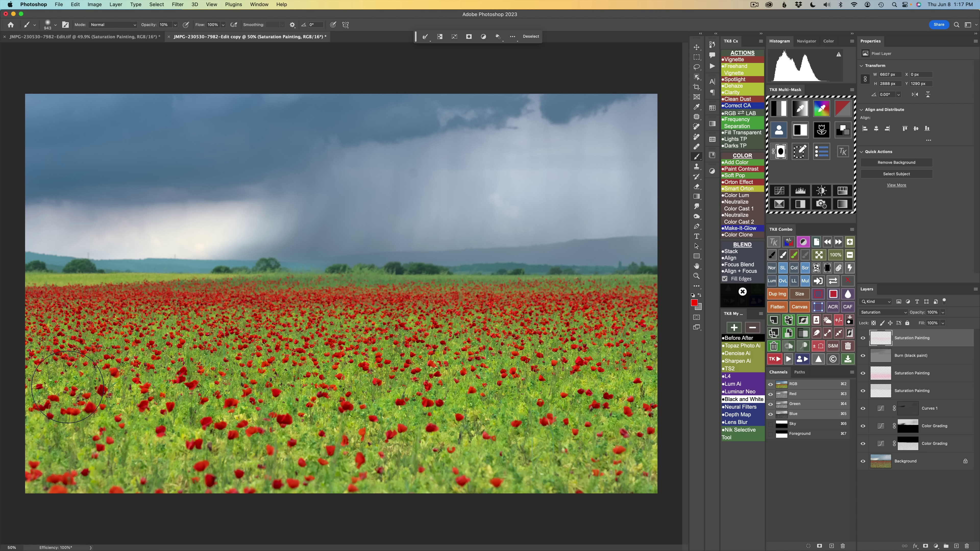
# Compare the poppies with the new Saturation Painting layer hidden and shown, and set its opacity to 72%
pyautogui.click(864, 342)
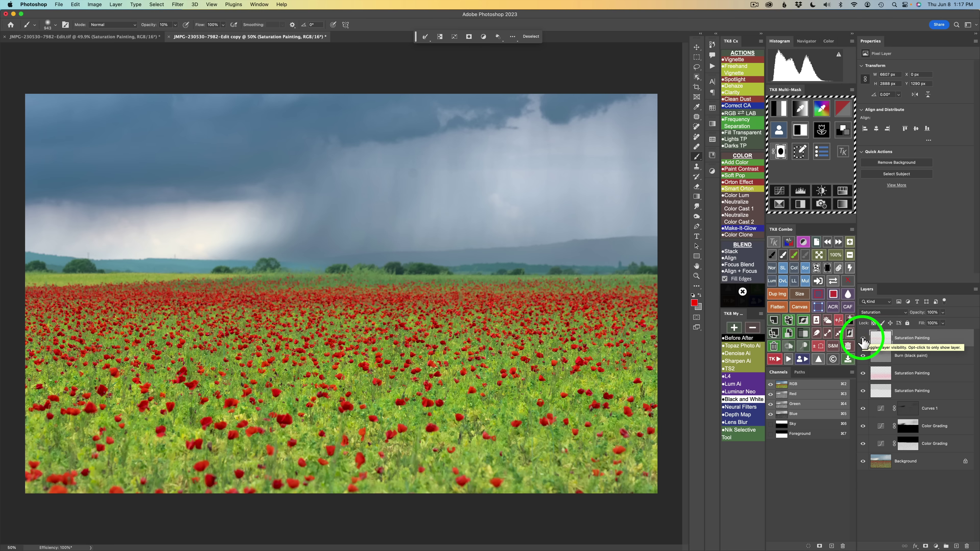
pyautogui.click(863, 341)
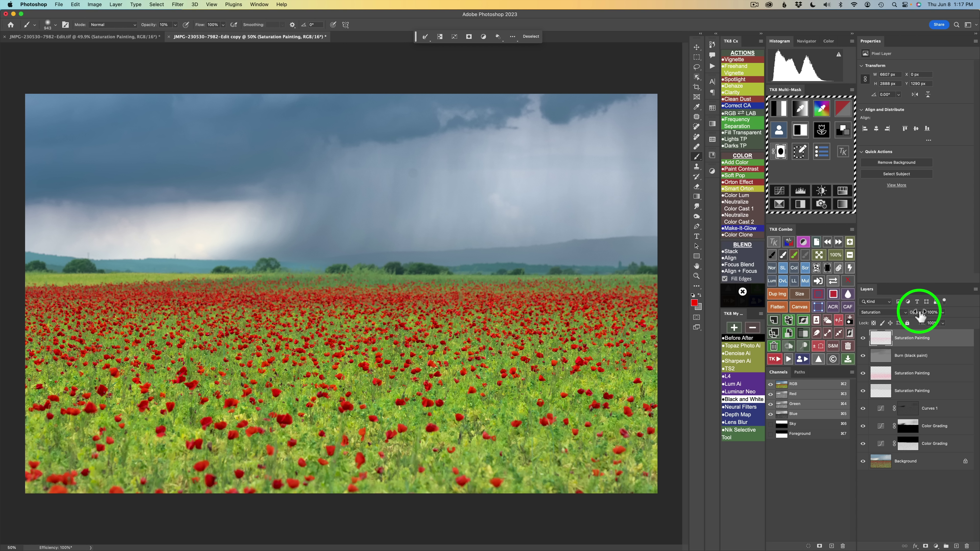
pyautogui.moveTo(921, 313); pyautogui.dragTo(802, 323)
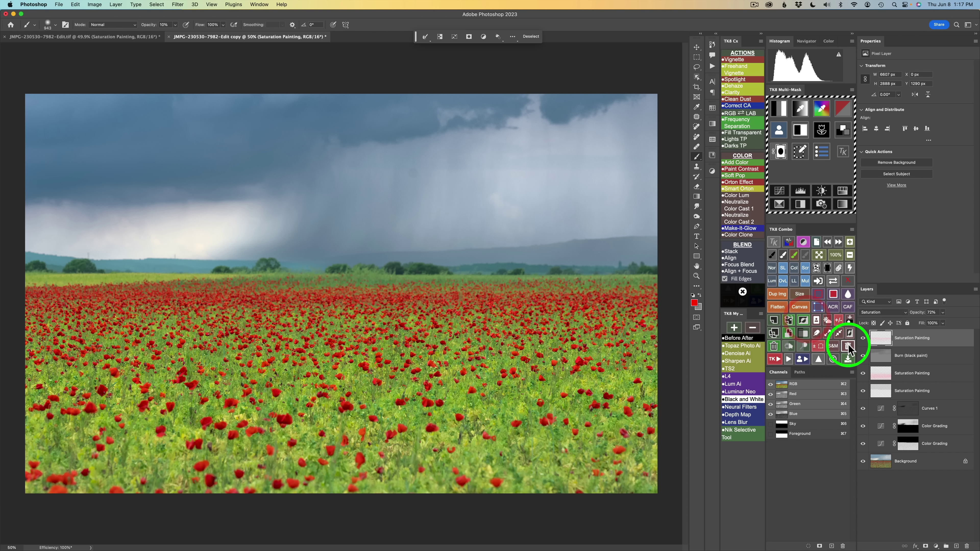
pyautogui.click(863, 339)
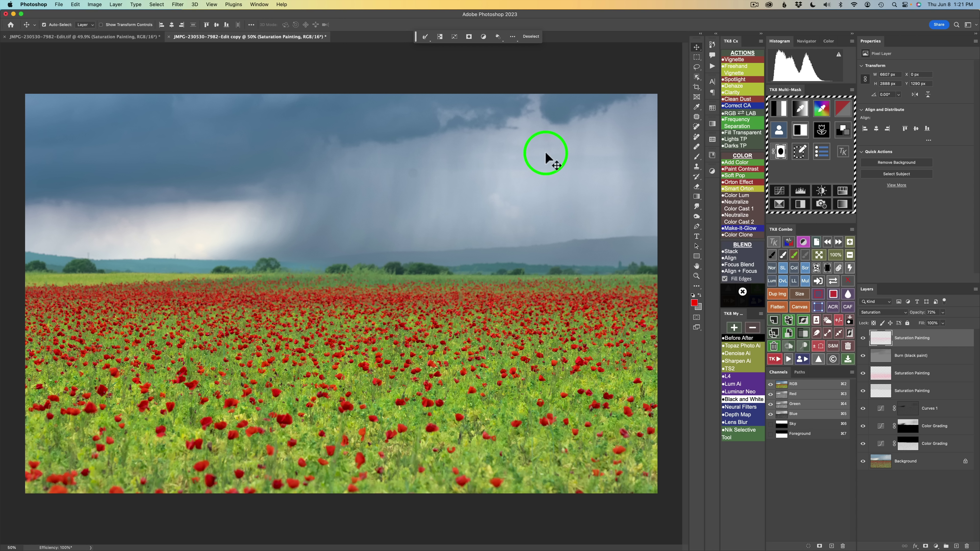
# Run the Clean Dust action and set the Amplify Dust levels to a 0.40 midtone and a 201 white point
pyautogui.click(735, 99)
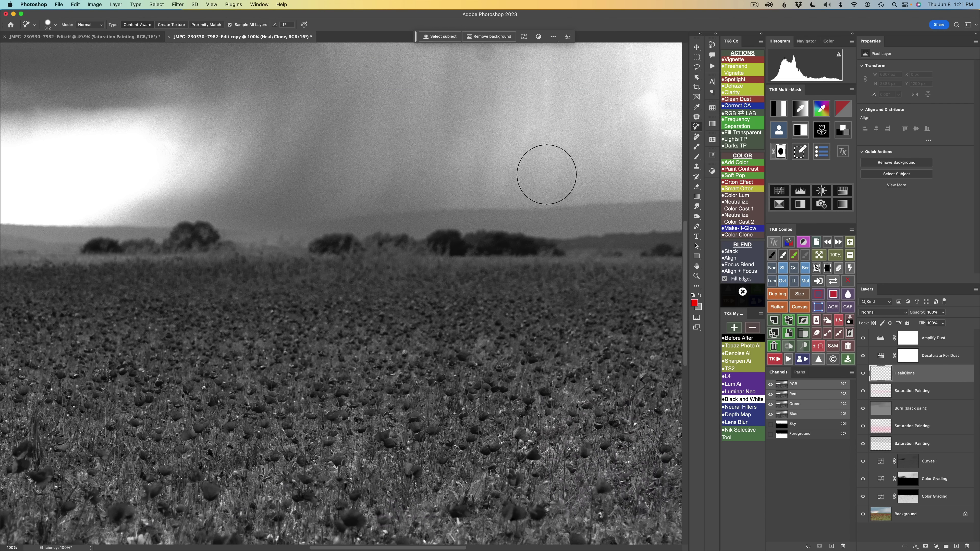
pyautogui.scroll(10, 540, 166)
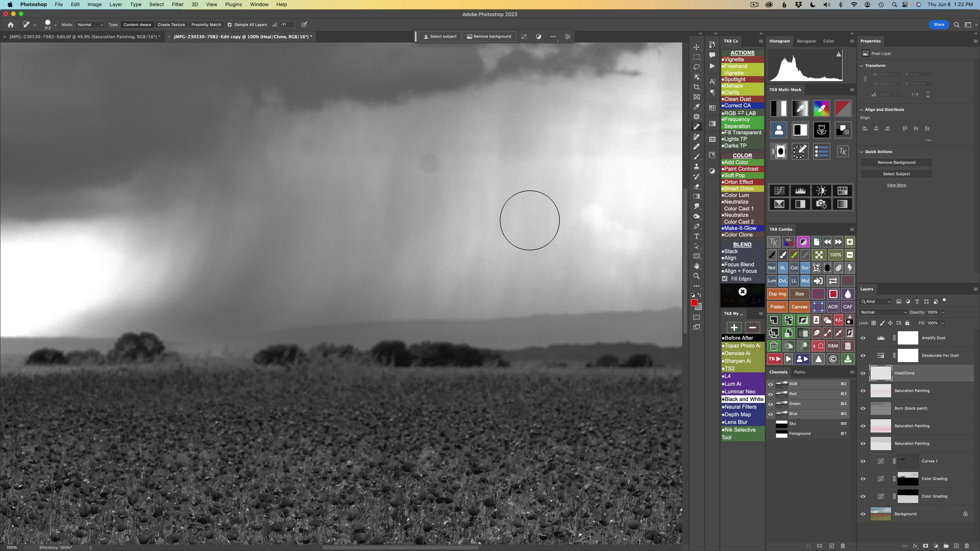
pyautogui.scroll(2, 530, 219)
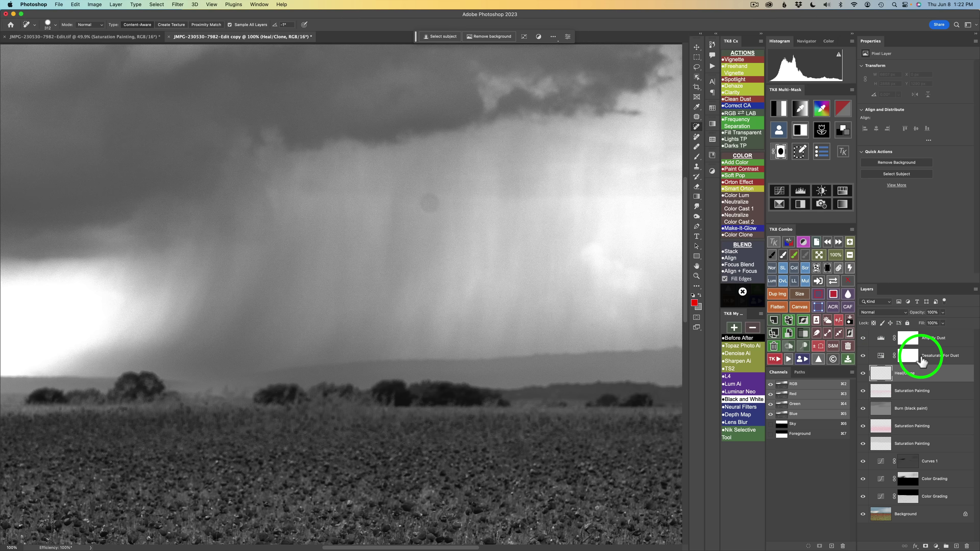
pyautogui.click(881, 340)
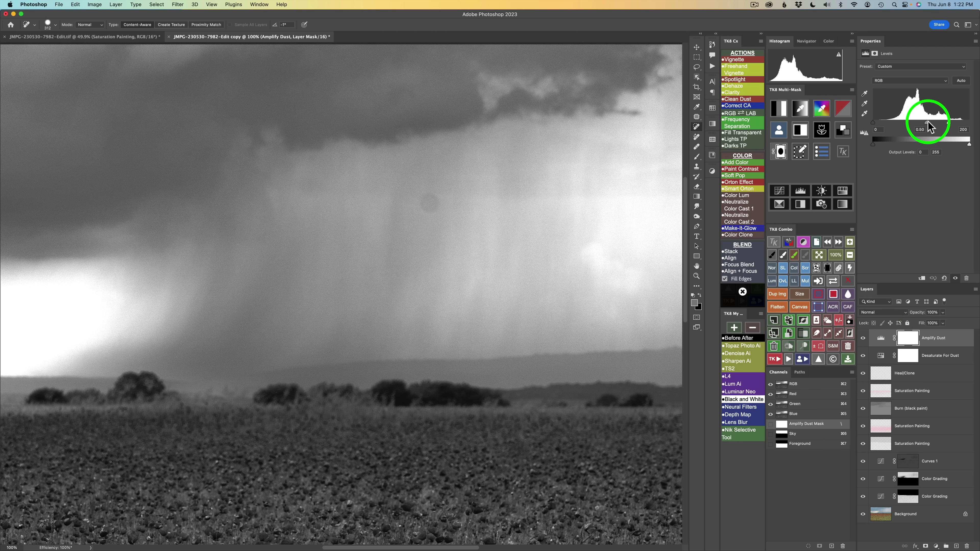
pyautogui.moveTo(928, 128); pyautogui.dragTo(948, 124)
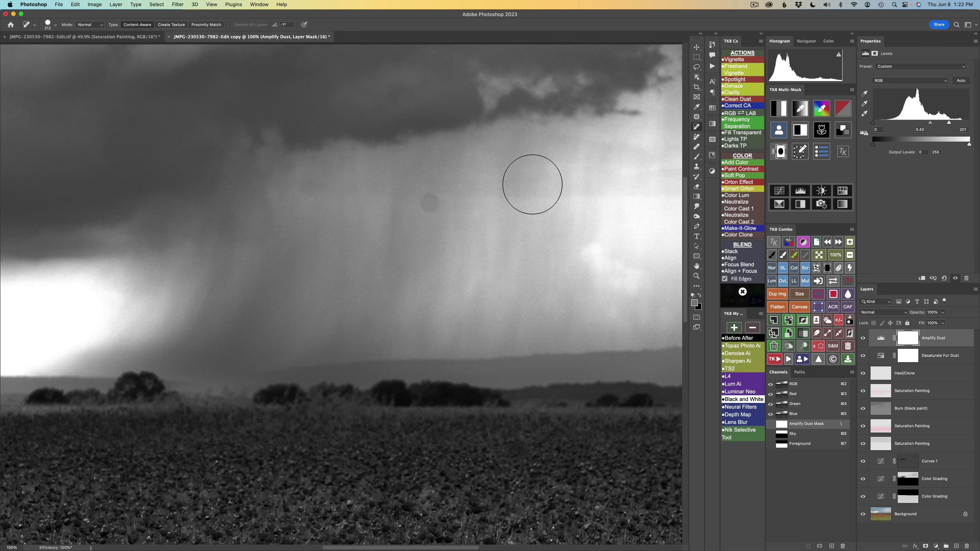
# Inspect the sky for dust and heal the round dark spot above the rain on the Heal/Clone layer
pyautogui.hscroll(15, 533, 185)
pyautogui.scroll(3, 533, 185)
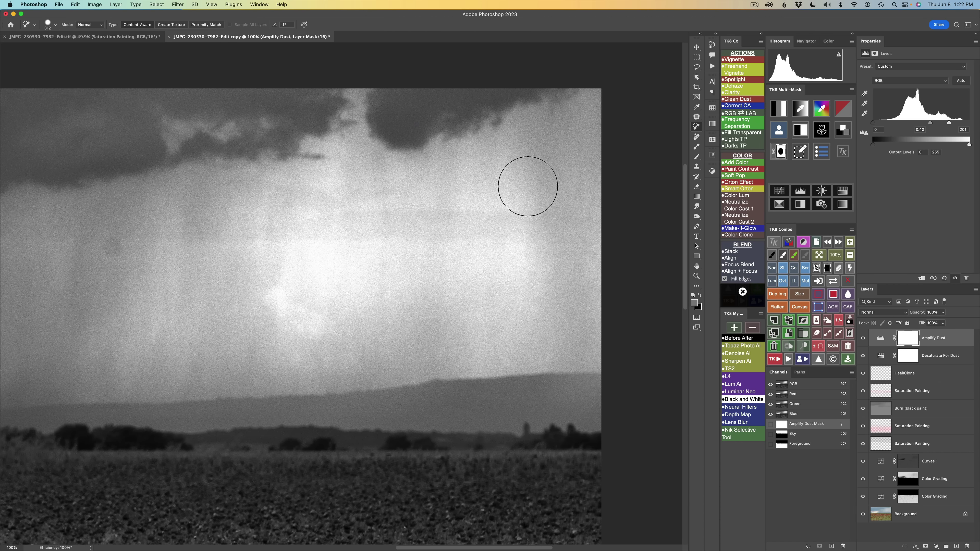
pyautogui.hscroll(-15, 528, 186)
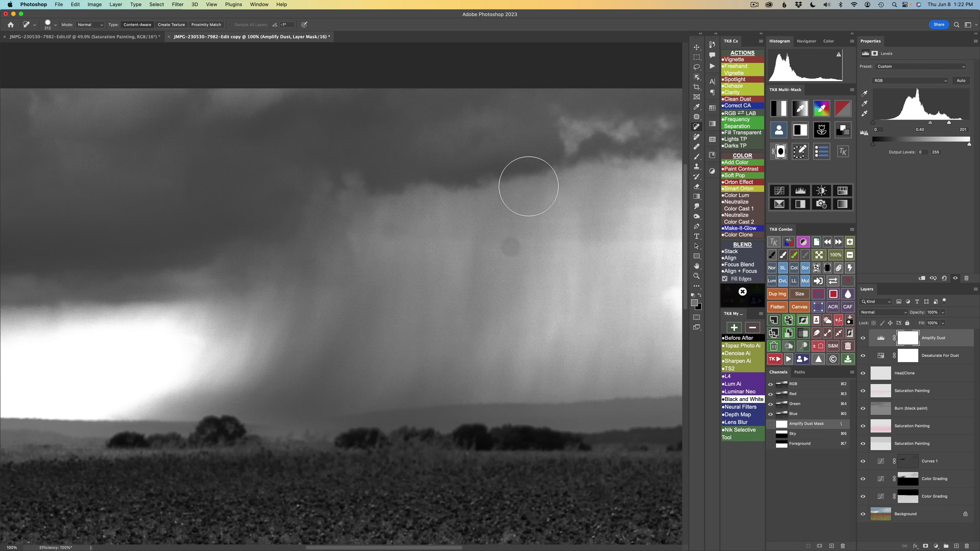
pyautogui.hscroll(5, 528, 186)
pyautogui.scroll(-3, 461, 267)
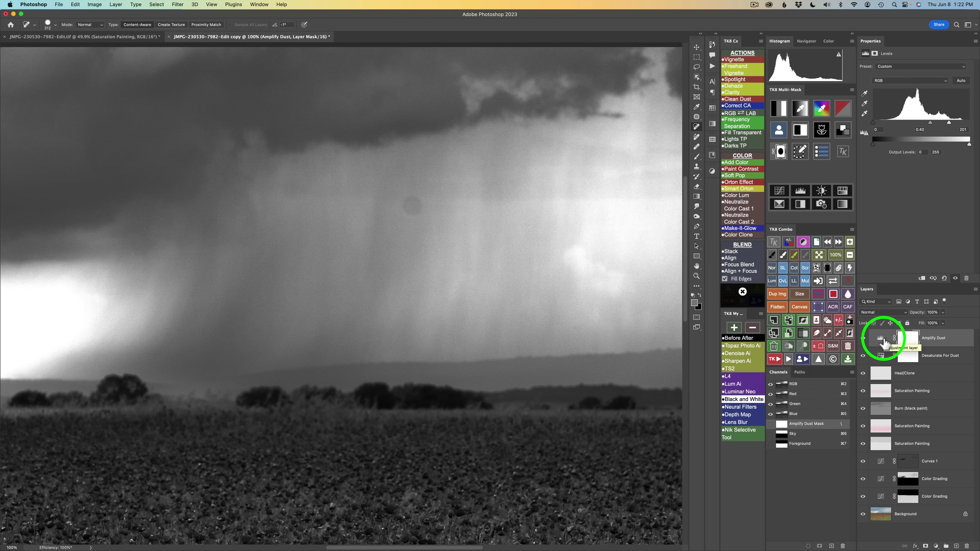
pyautogui.click(883, 378)
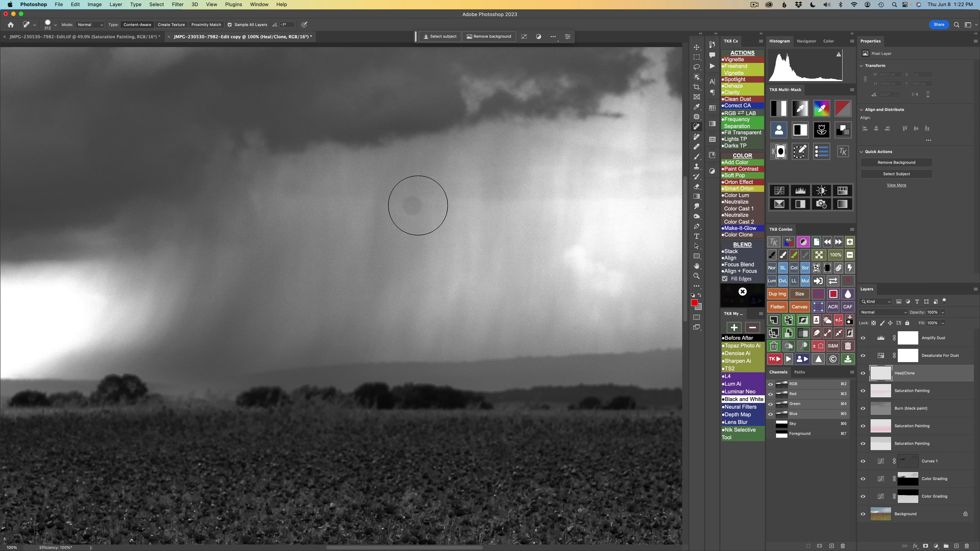
pyautogui.moveTo(416, 203)
pyautogui.mouseDown()
pyautogui.moveTo(397, 203)
pyautogui.moveTo(422, 209)
pyautogui.mouseUp()
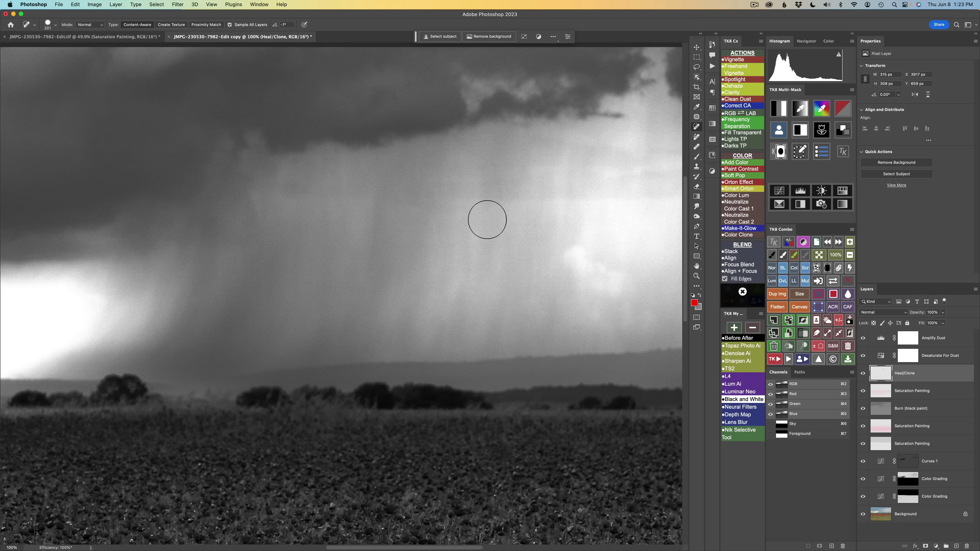
# Finish the Clean Dust action to remove its helper layers, and toggle the Heal/Clone layer to compare the sky
pyautogui.click(729, 265)
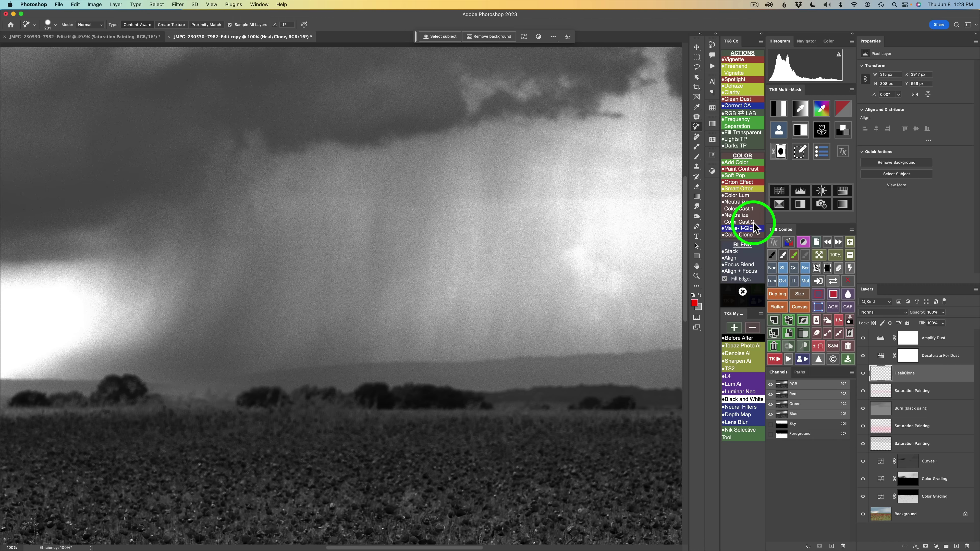
pyautogui.click(738, 101)
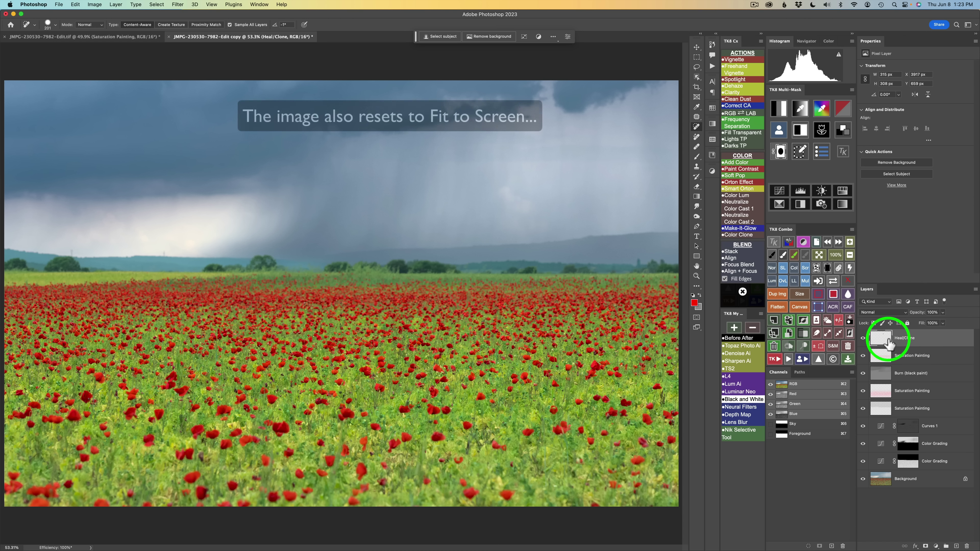
pyautogui.click(864, 339)
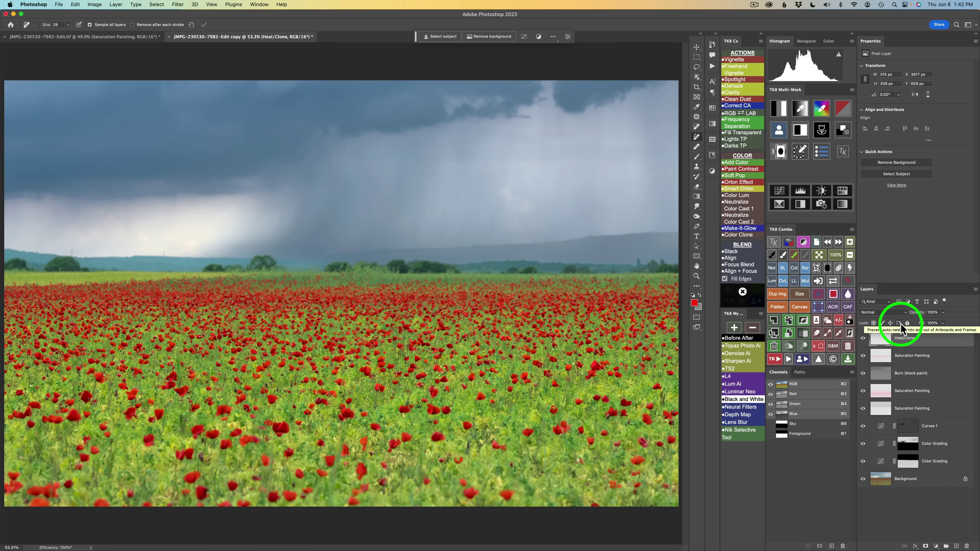
# Build a Midtones 1 luminosity mask and apply it to a new Curves layer set to Screen blend mode
pyautogui.click(780, 110)
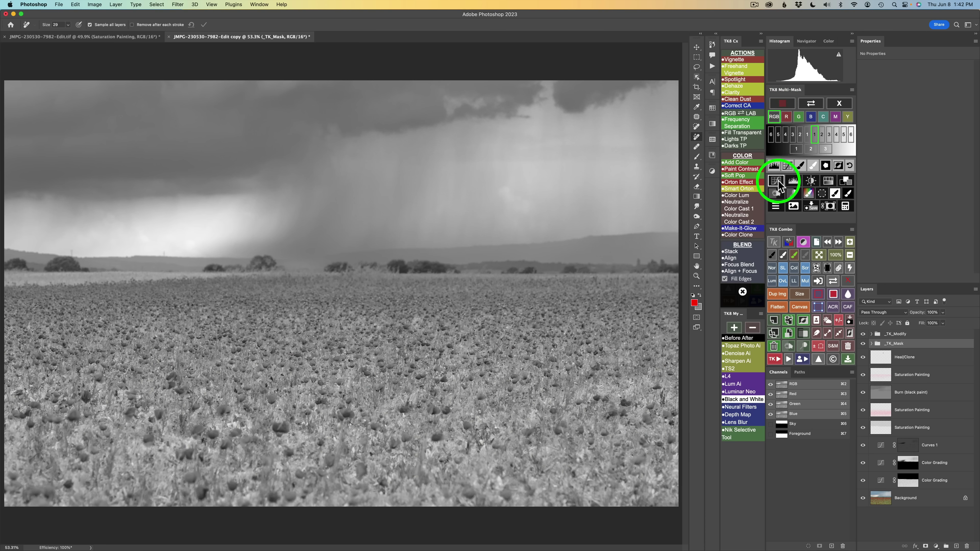
pyautogui.click(796, 150)
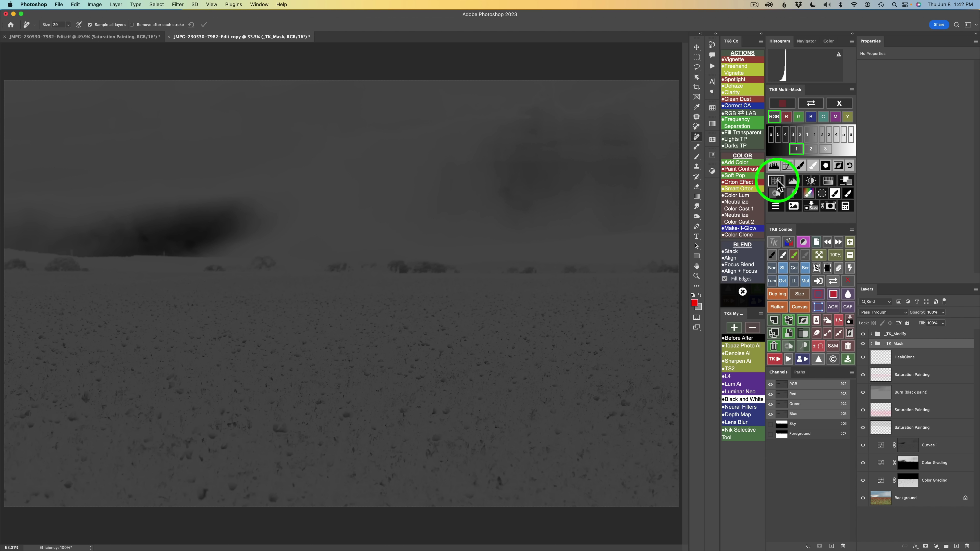
pyautogui.click(777, 181)
pyautogui.click(806, 268)
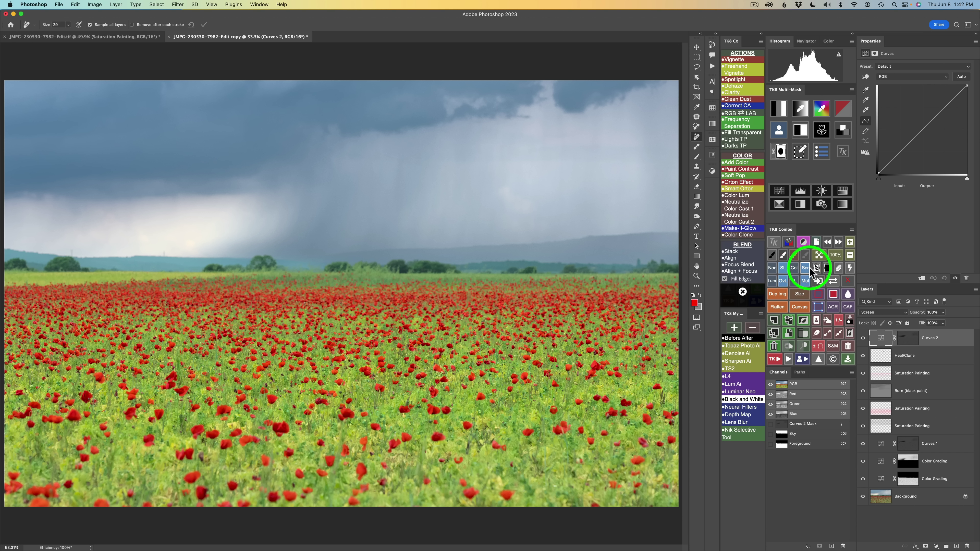
# Set the new Curves layer's opacity to 50% and compare the image with the layer hidden and shown
pyautogui.moveTo(919, 316); pyautogui.dragTo(845, 307)
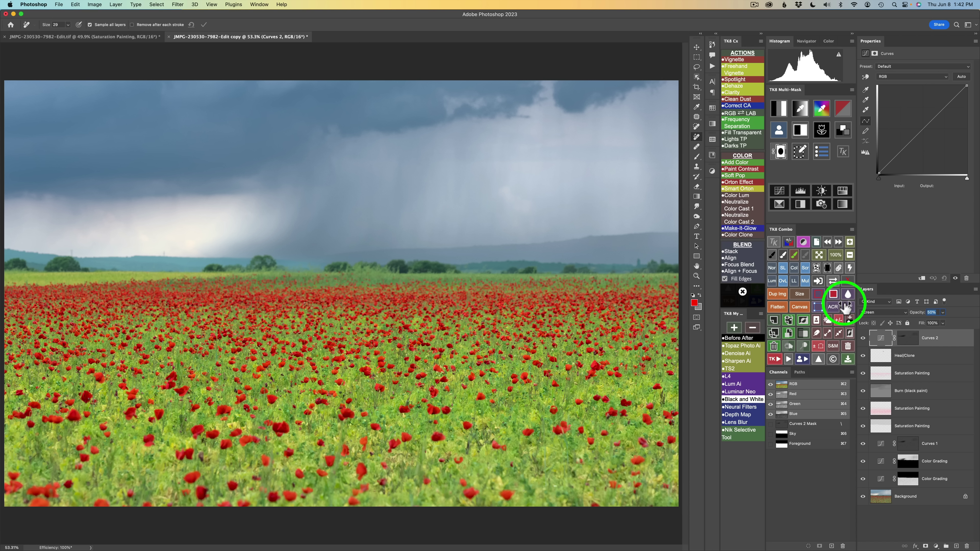
pyautogui.click(863, 338)
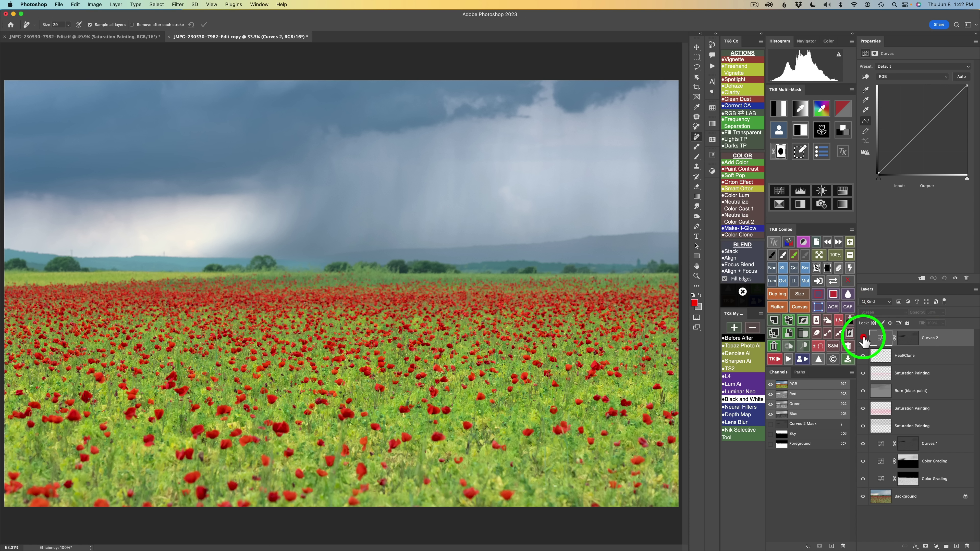
pyautogui.click(863, 338)
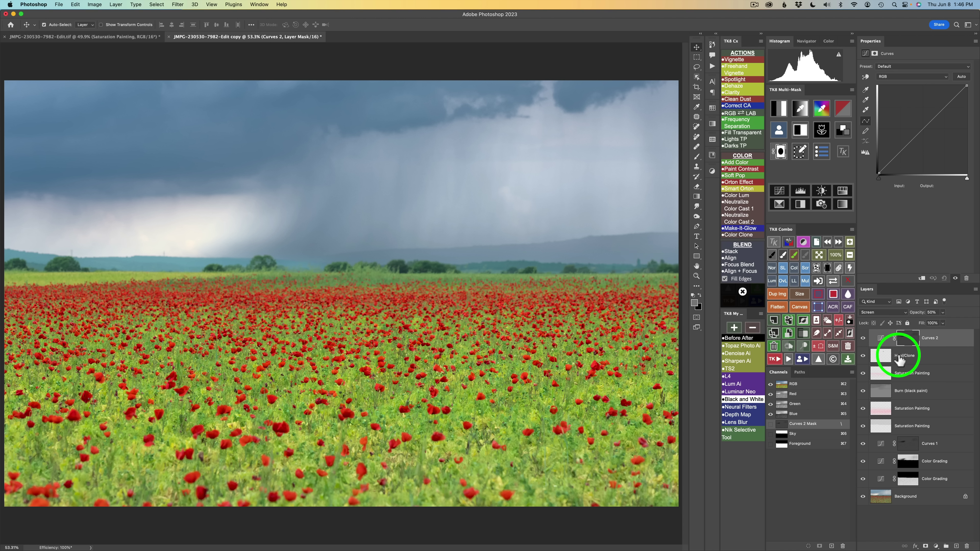
# Set up the Remove tool on the Heal/Clone layer with Remove after each stroke turned off
pyautogui.click(882, 359)
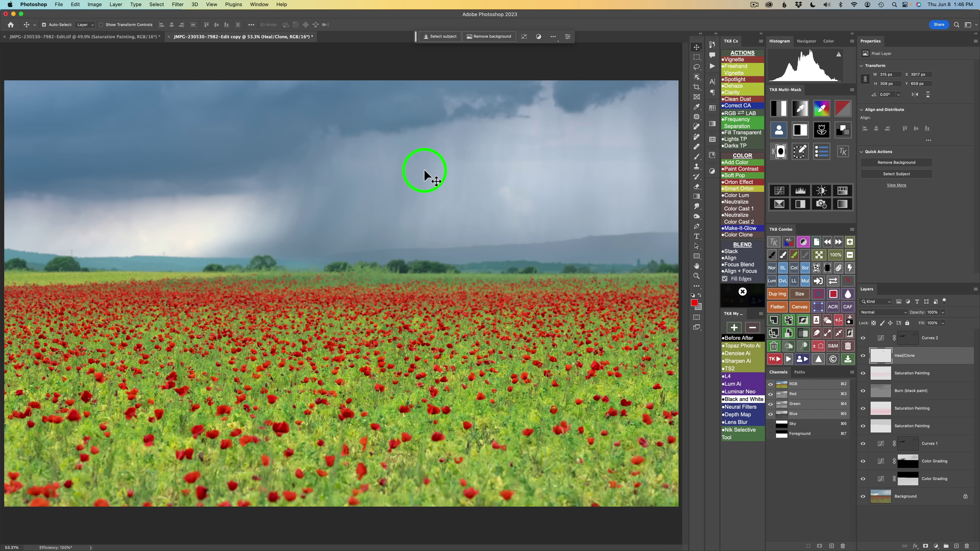
pyautogui.click(696, 136)
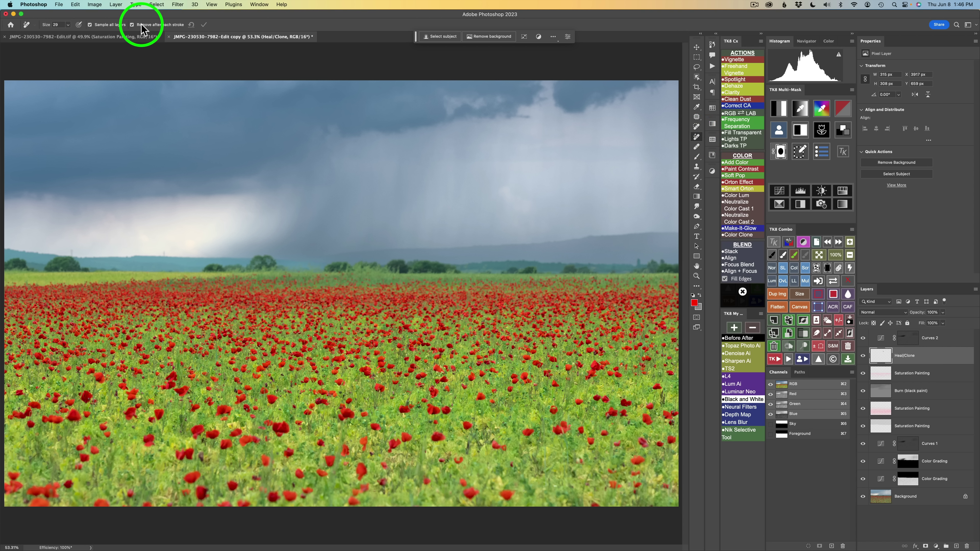
pyautogui.click(132, 24)
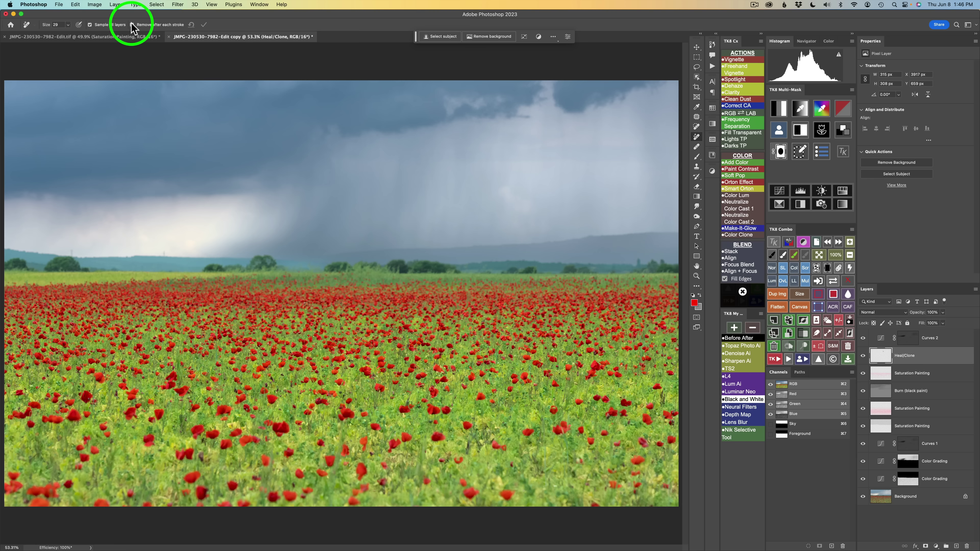
pyautogui.click(132, 25)
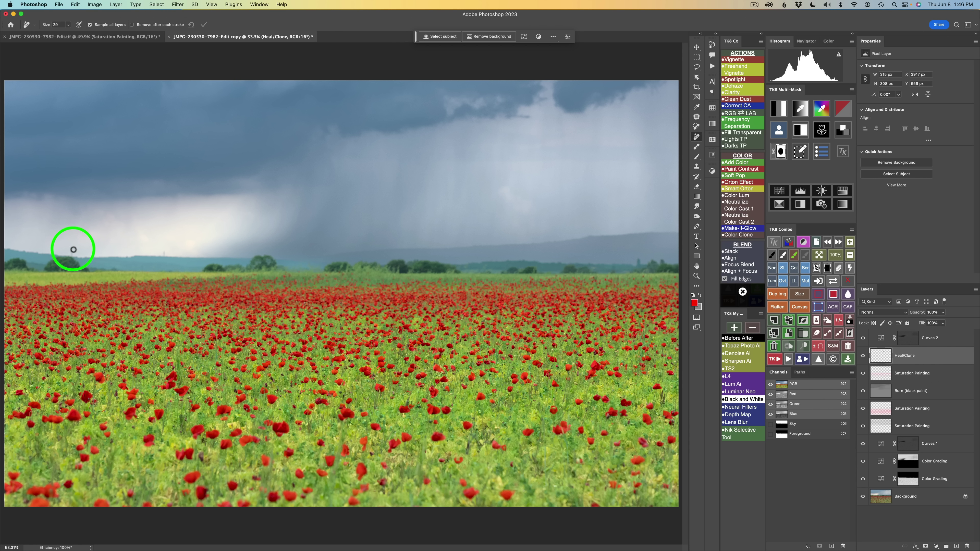
# Mark the small distractions on the horizon, two on the left hills and one near the right edge, and remove them together
pyautogui.moveTo(71, 250); pyautogui.dragTo(71, 255)
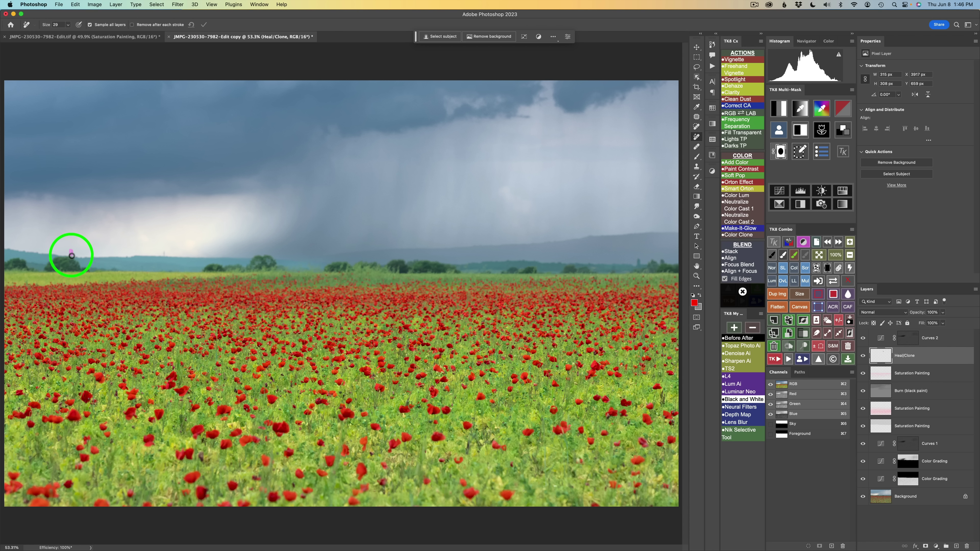
pyautogui.click(165, 254)
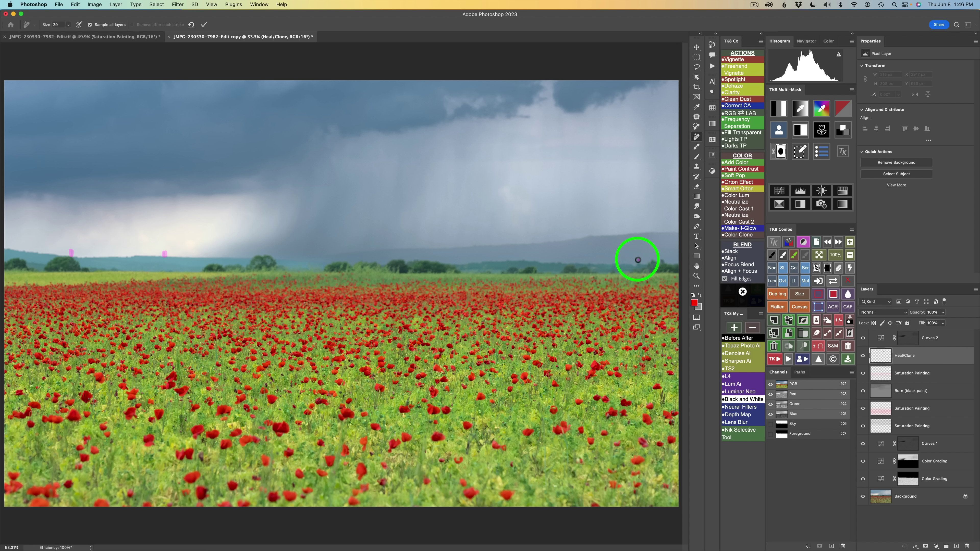
pyautogui.click(637, 262)
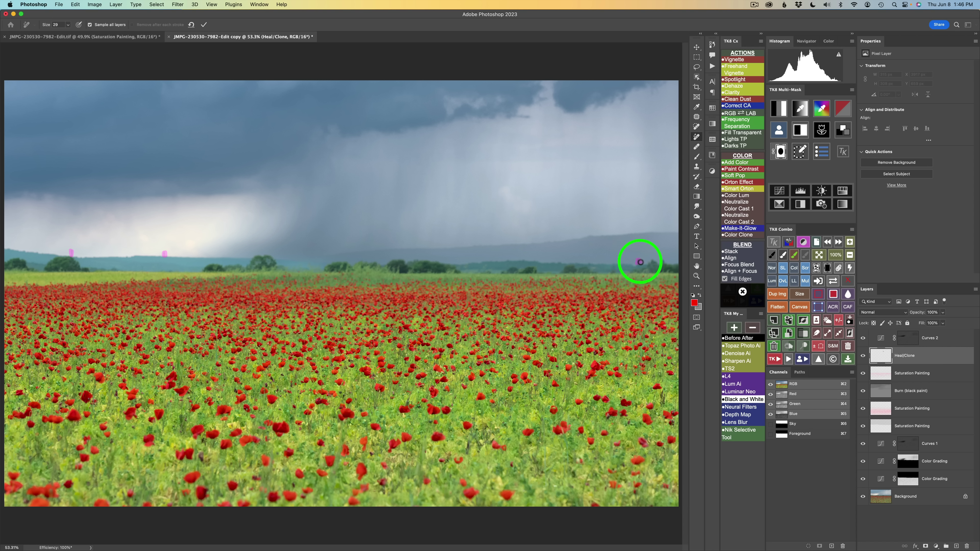
pyautogui.moveTo(640, 262); pyautogui.dragTo(640, 264)
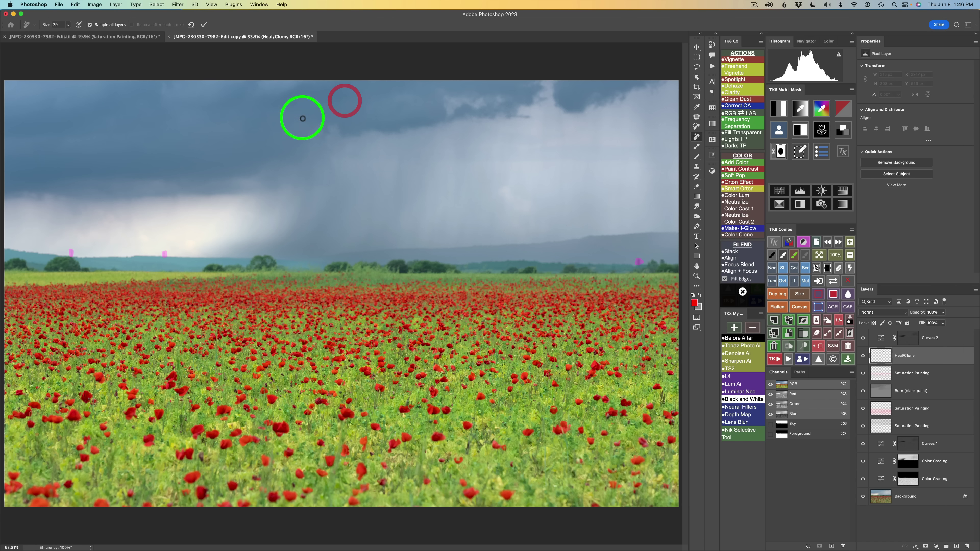
pyautogui.click(204, 25)
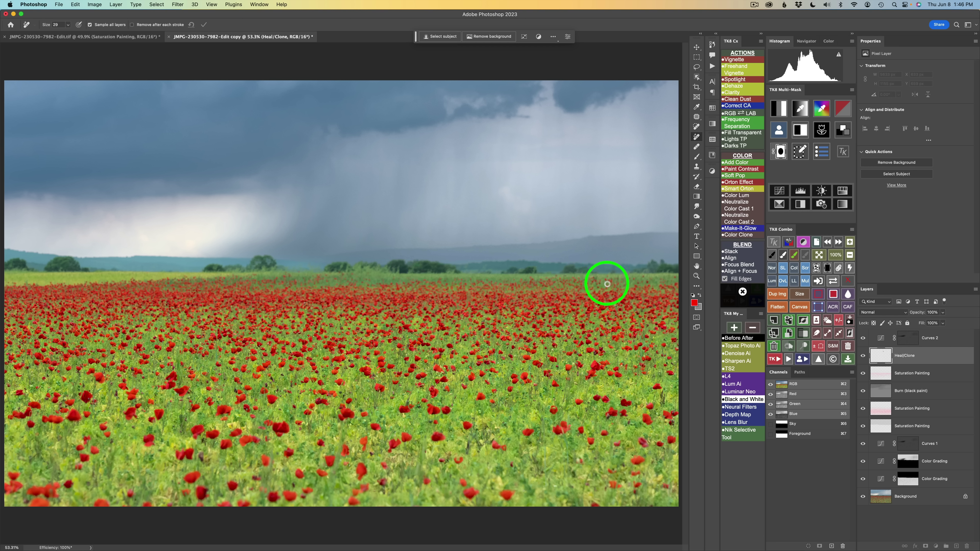
# Run the Before After action to compare the original photo with the full edit
pyautogui.click(743, 339)
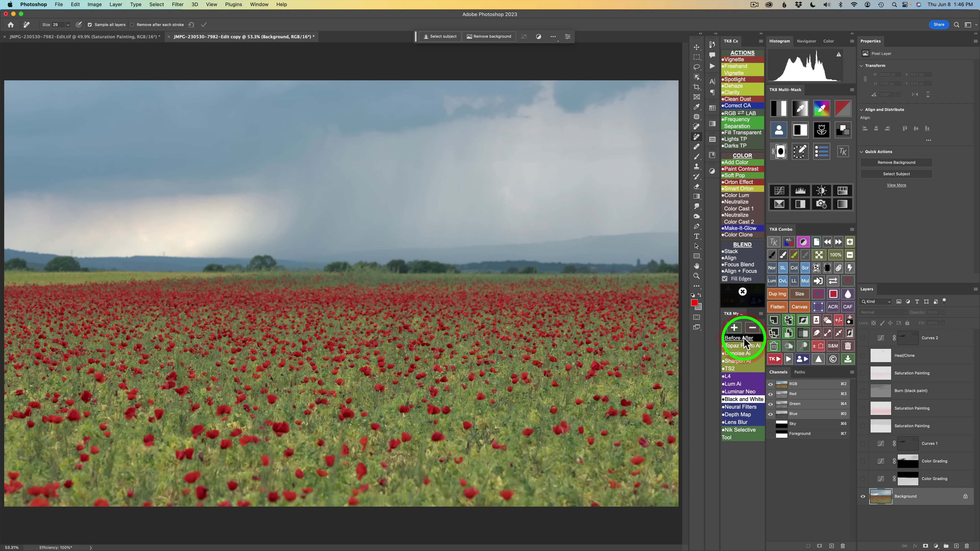
pyautogui.click(743, 338)
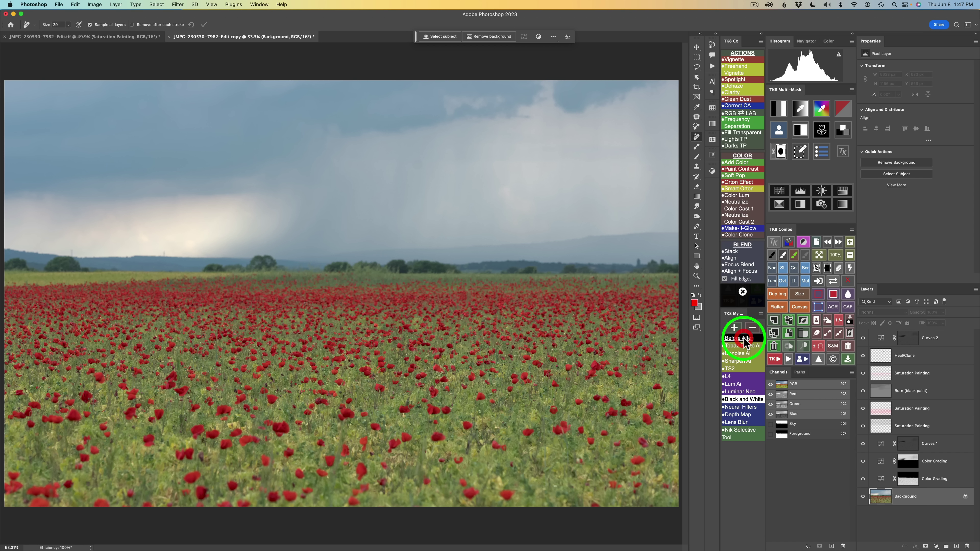